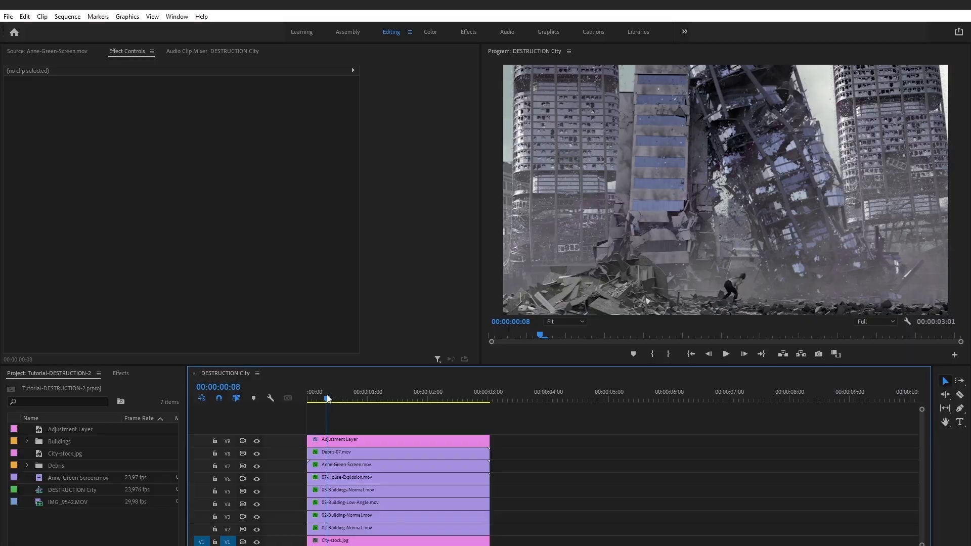
- Review the finished destruction composite by scrubbing through its first two seconds on the timeline
drag(331, 399, 412, 401)
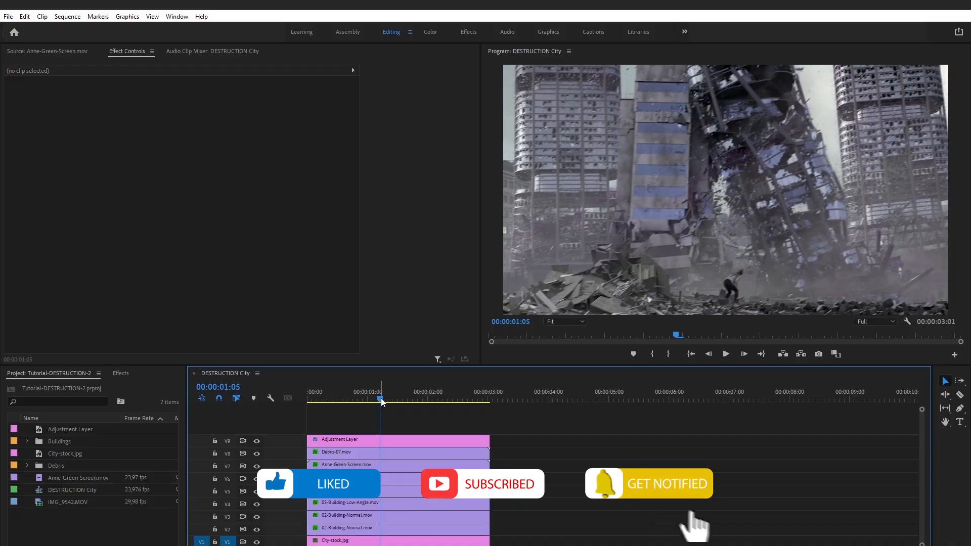
click(348, 397)
drag(349, 397, 427, 393)
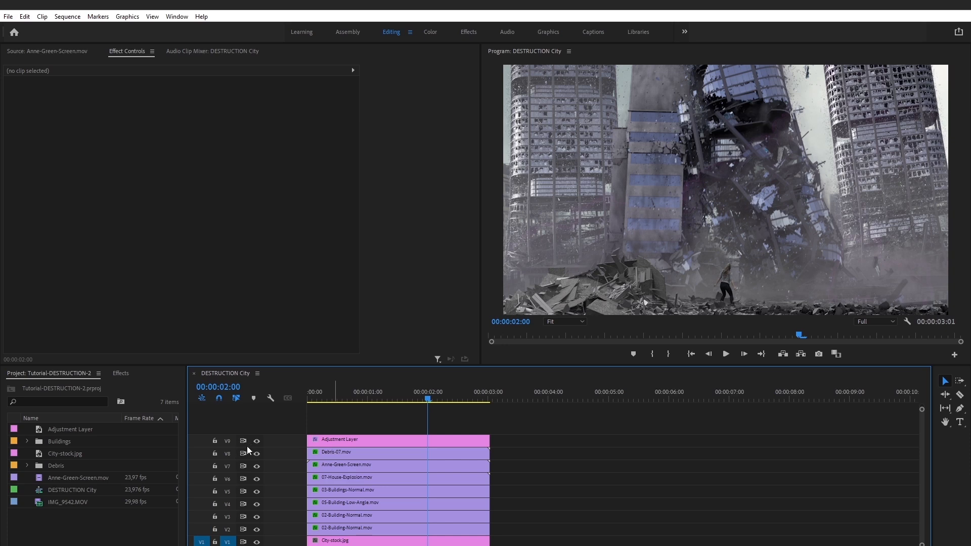
- Place the green-screen clip on track V1 just before the four-second mark, after the finished composite, and scrub through it
click(44, 504)
click(40, 491)
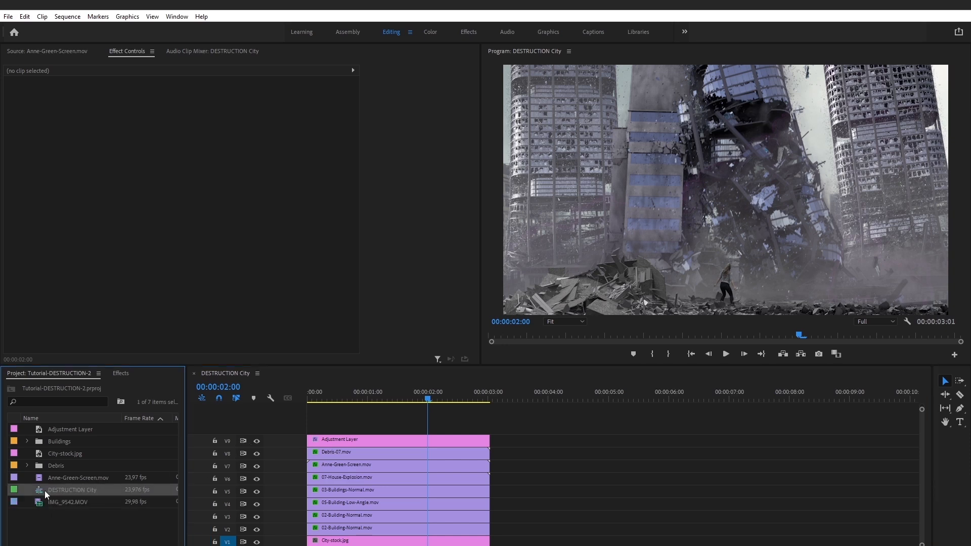
click(50, 479)
drag(40, 478, 544, 541)
drag(549, 399, 625, 411)
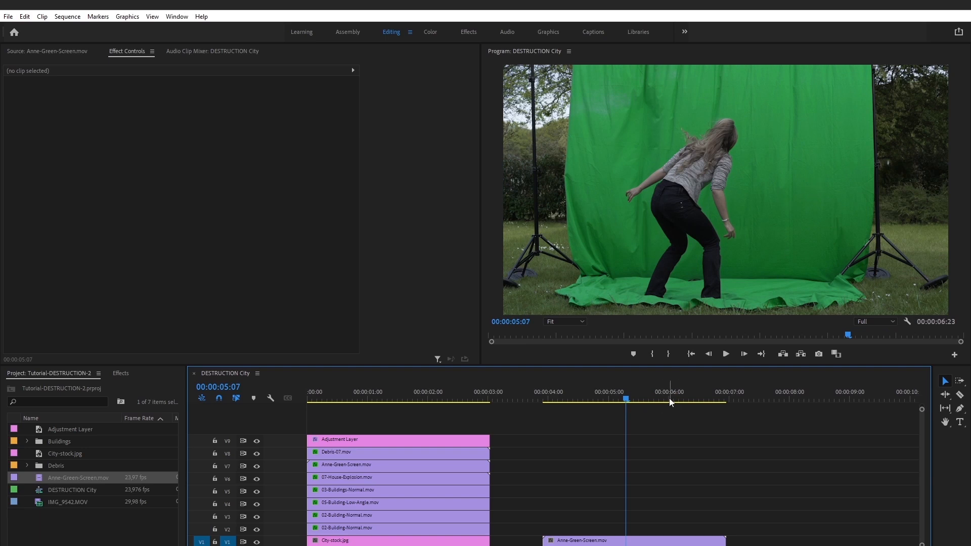
drag(609, 396, 649, 399)
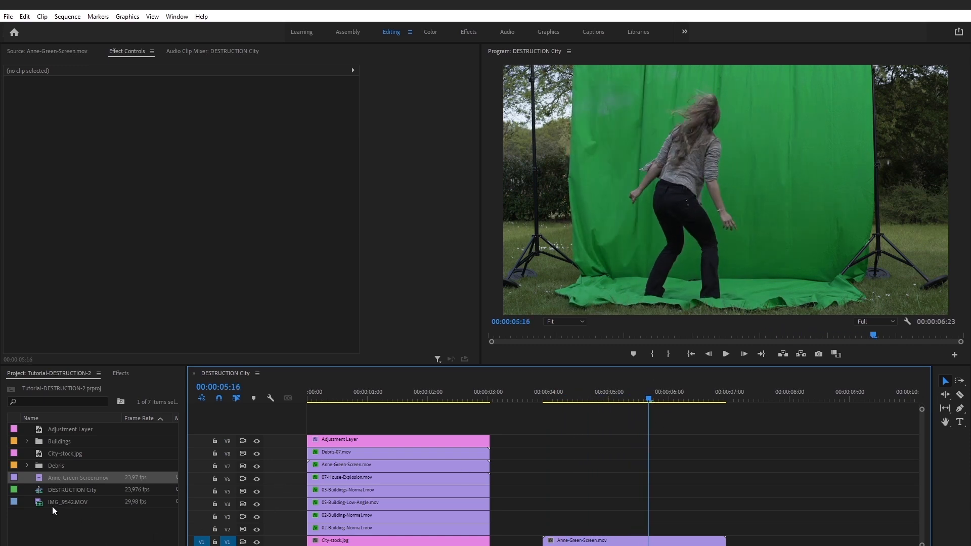
- Preview the behind-the-scenes footage IMG_9542.MOV and compare it with the green-screen clip on the timeline
double_click(38, 502)
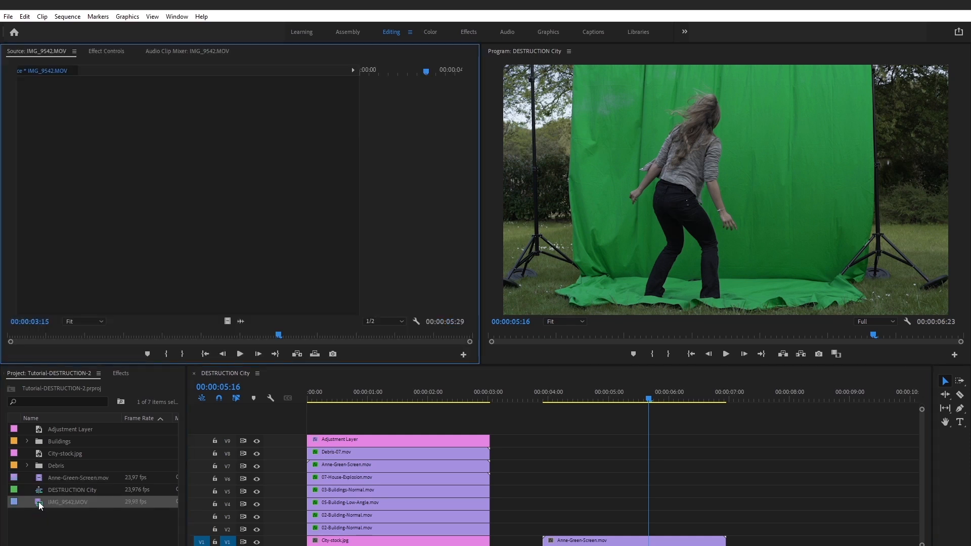
click(108, 337)
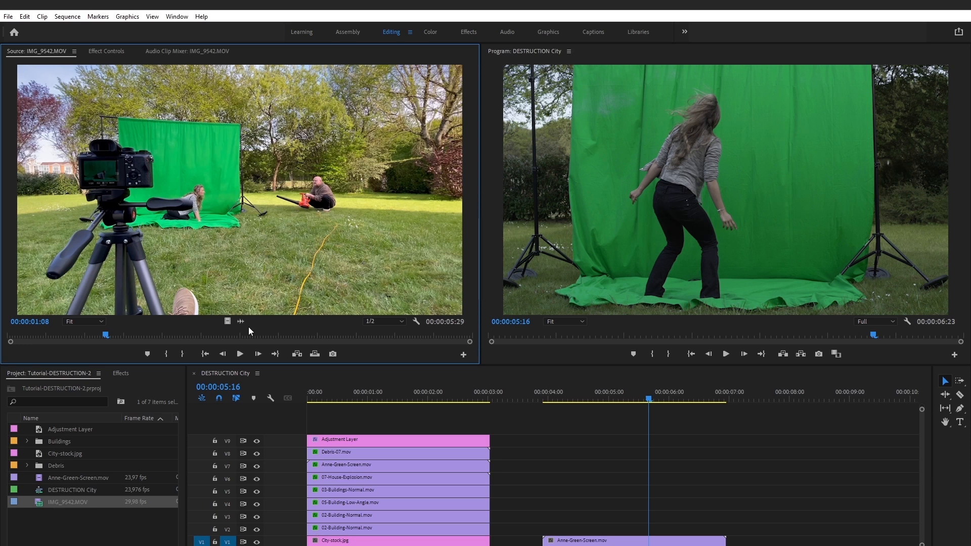
click(239, 356)
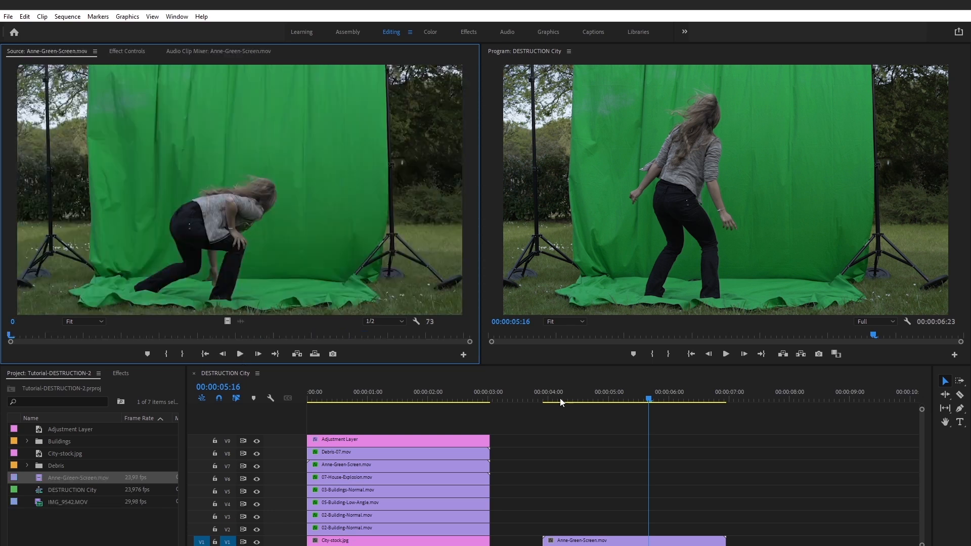
drag(557, 398, 652, 404)
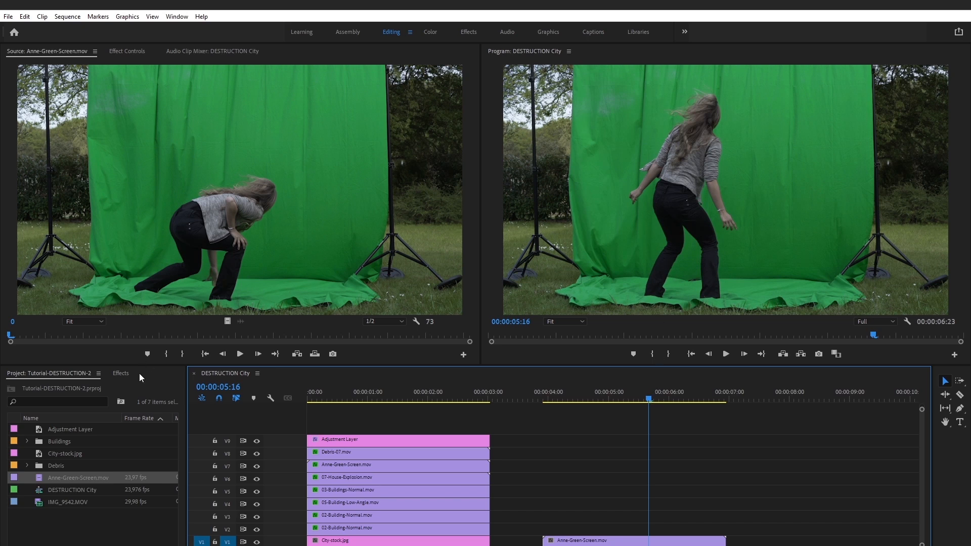
- Apply the Ultra Key video effect to the green-screen clip on track V1
click(121, 373)
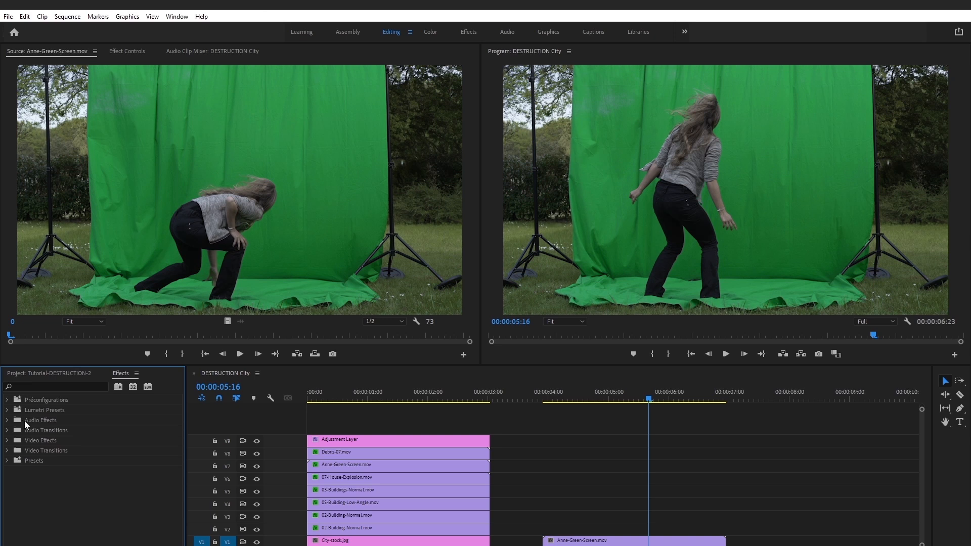
double_click(38, 440)
scroll(46, 476, down, 2)
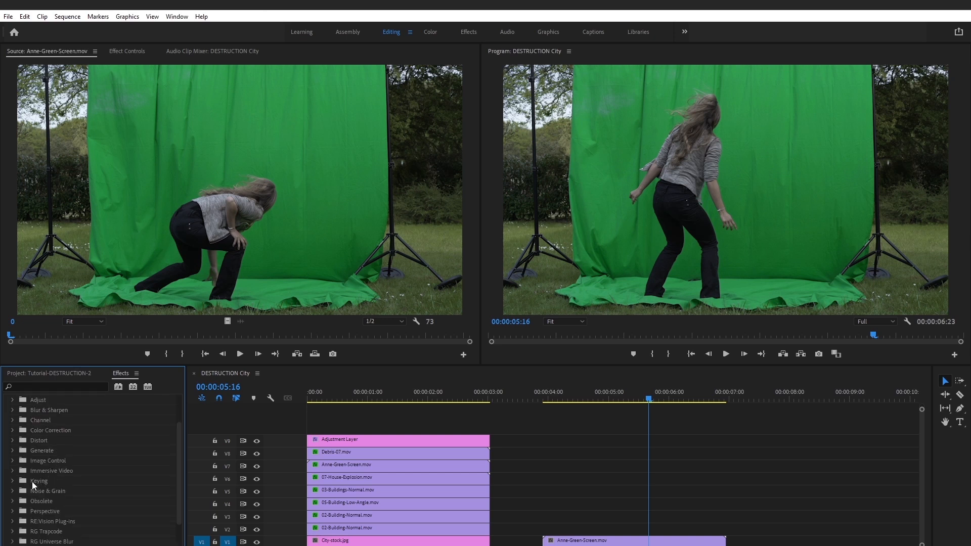
click(14, 481)
scroll(82, 489, down, 2)
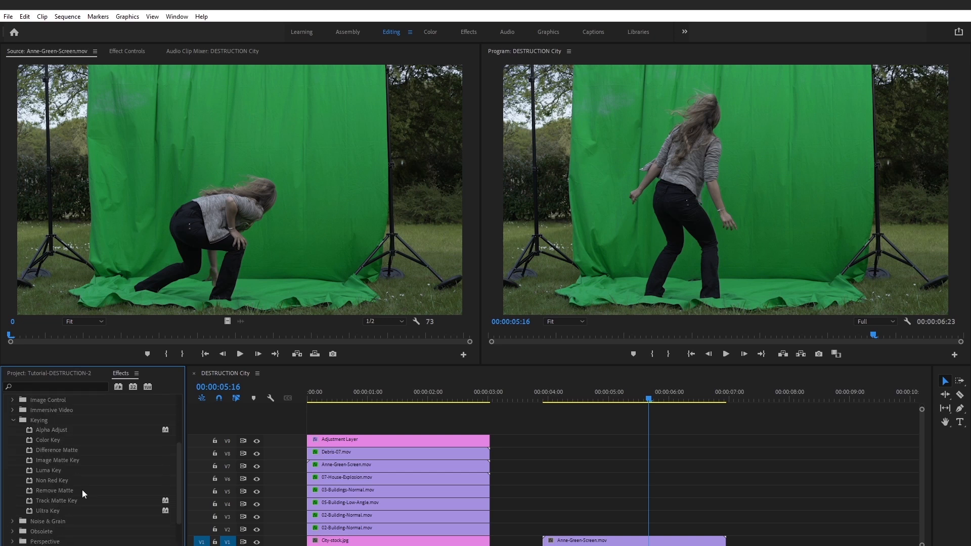
drag(50, 512, 576, 544)
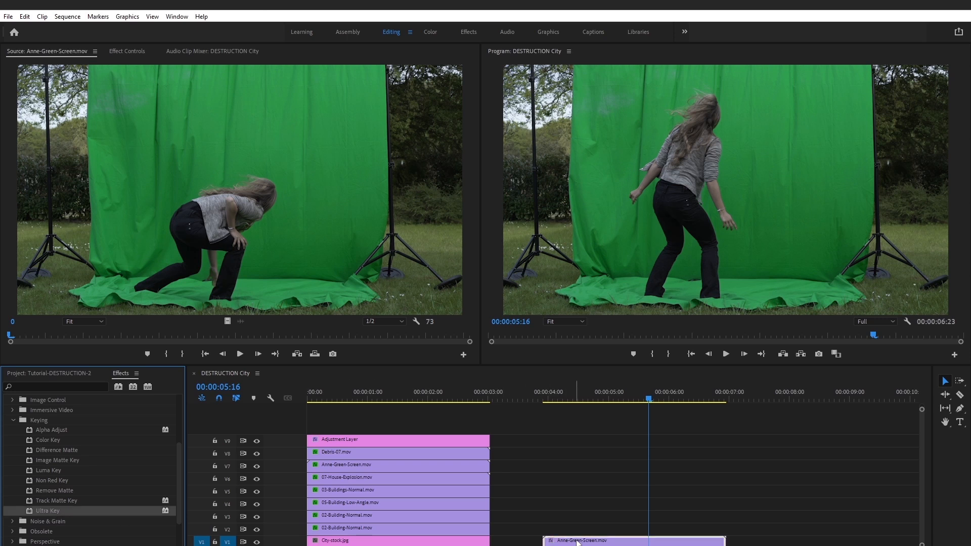
- Draw a closed free-form opacity mask around the woman within the green backdrop, allowing for her movement through the shot
click(127, 51)
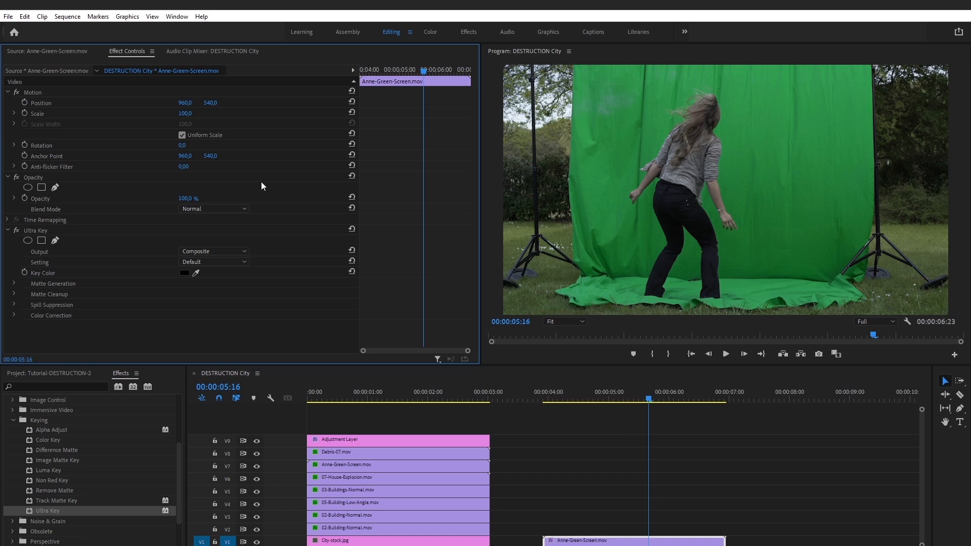
click(37, 177)
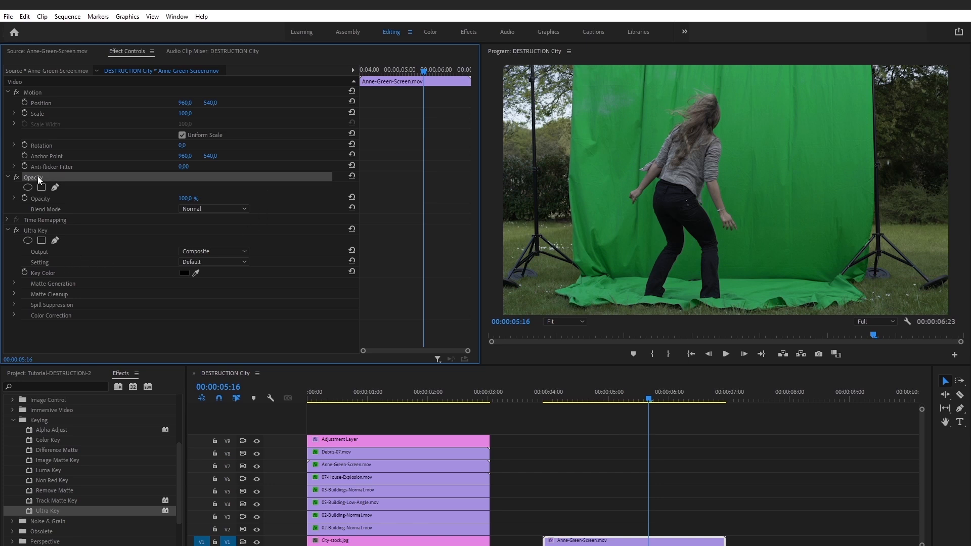
click(56, 188)
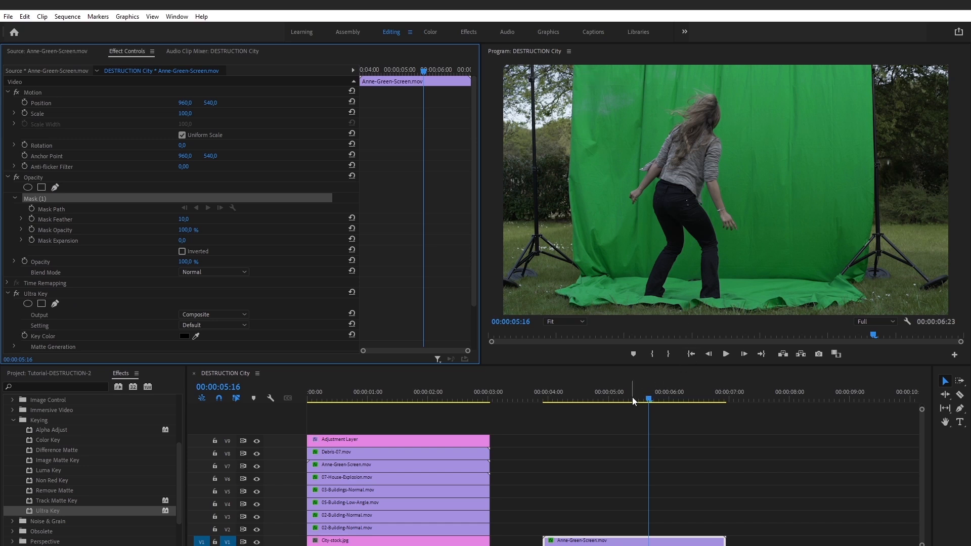
drag(649, 400, 557, 398)
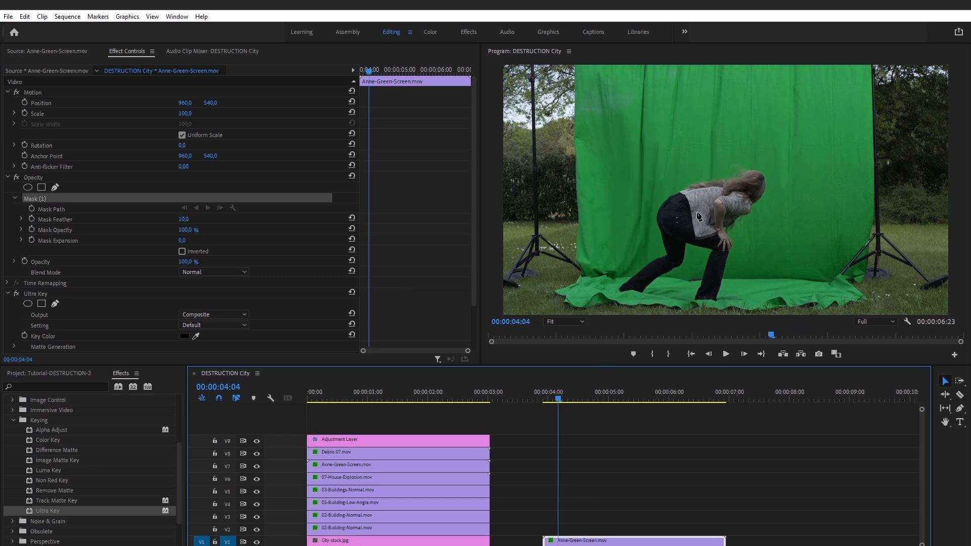
drag(640, 398, 554, 403)
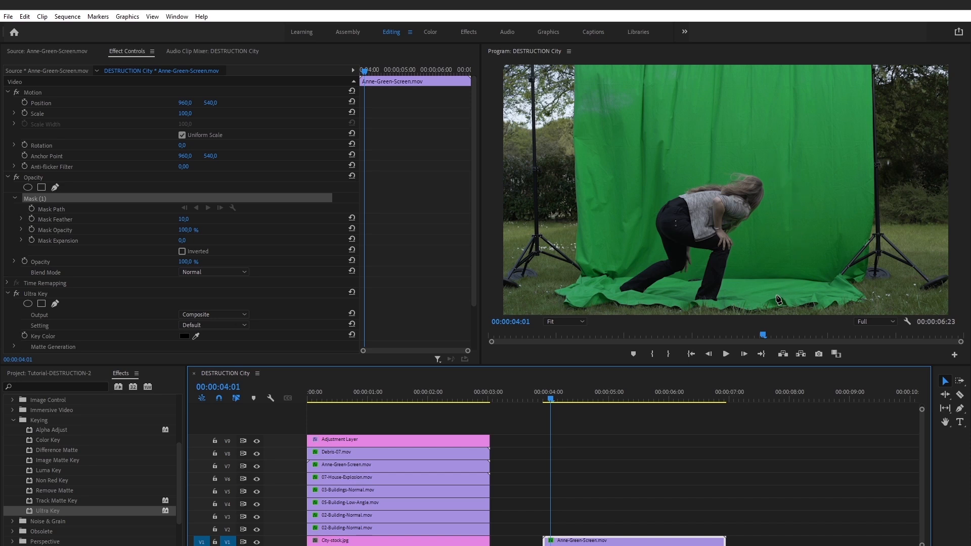
drag(563, 397, 694, 400)
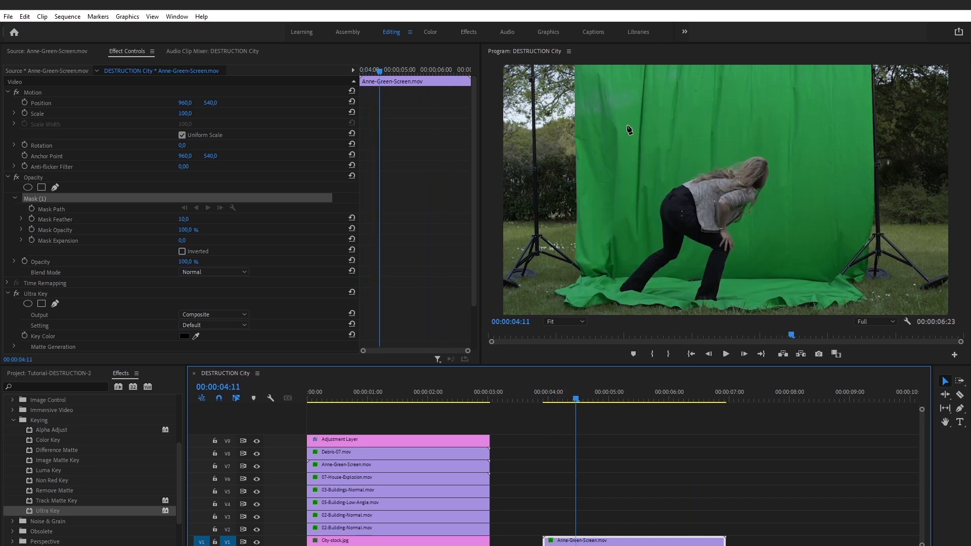
click(618, 119)
click(610, 278)
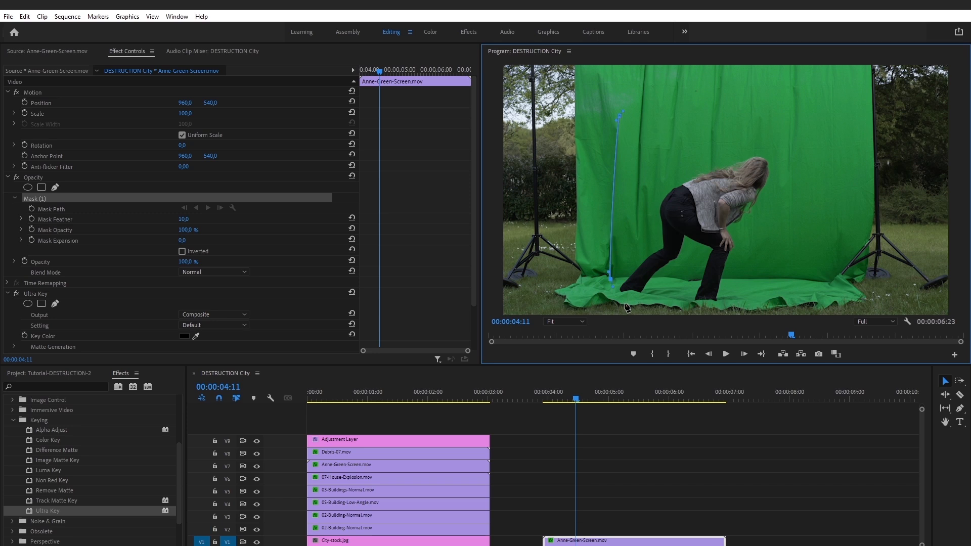
click(683, 303)
click(708, 305)
click(787, 302)
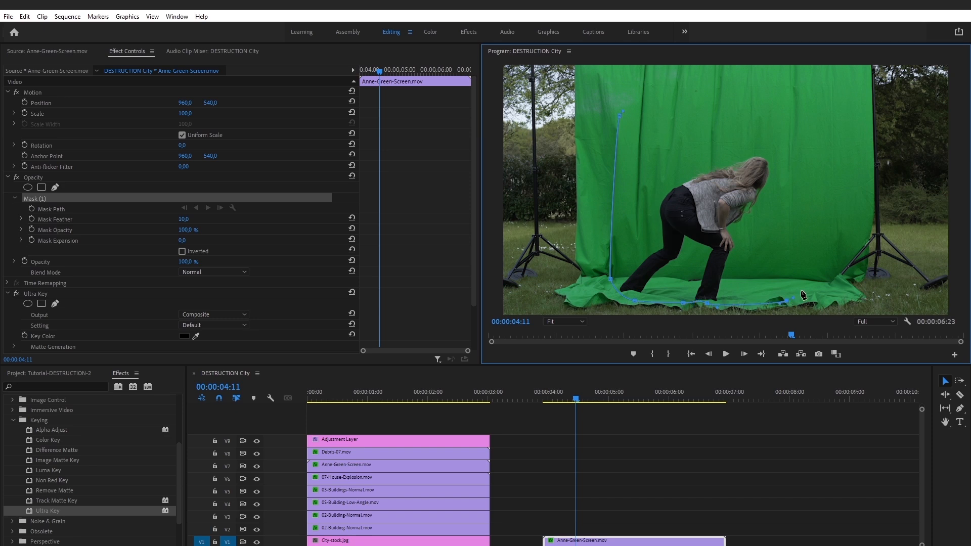
drag(814, 208, 816, 184)
click(622, 116)
- Refine the mask across the clip: extend it above her head and beyond her left hand, and pull the right edge inward
click(545, 400)
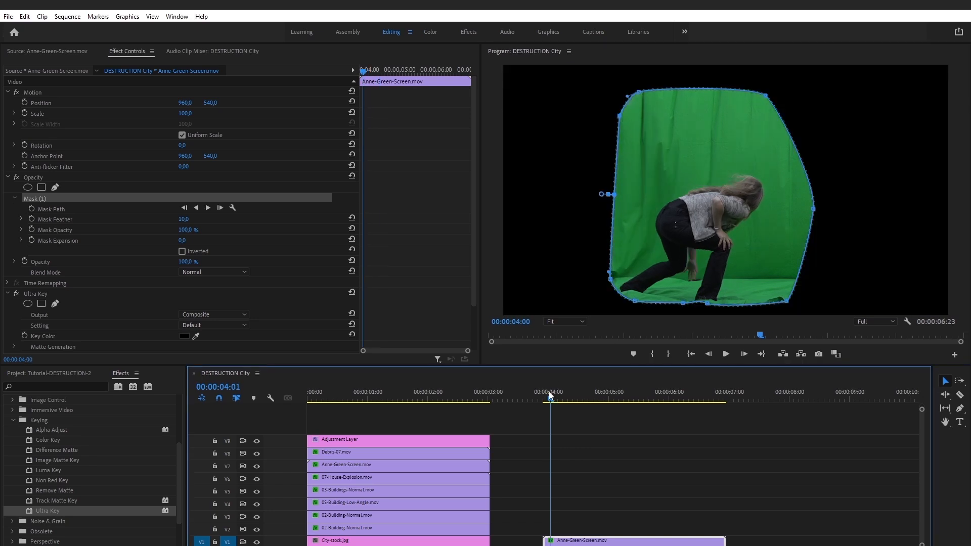
drag(547, 398, 671, 402)
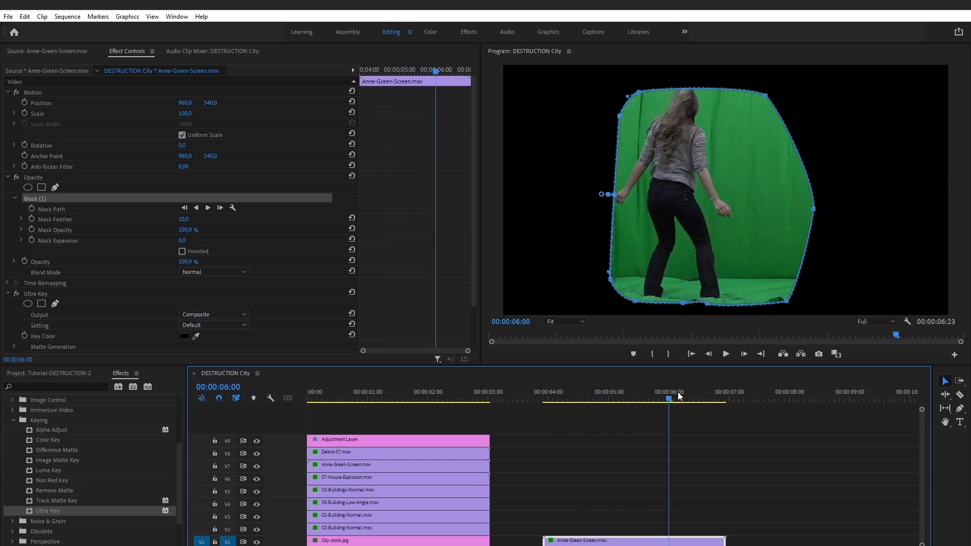
click(687, 89)
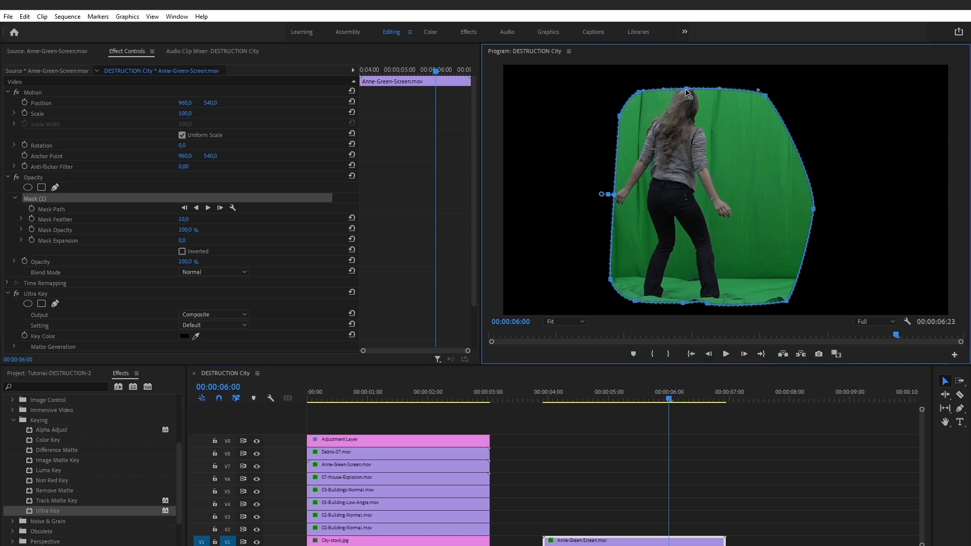
drag(685, 88, 685, 77)
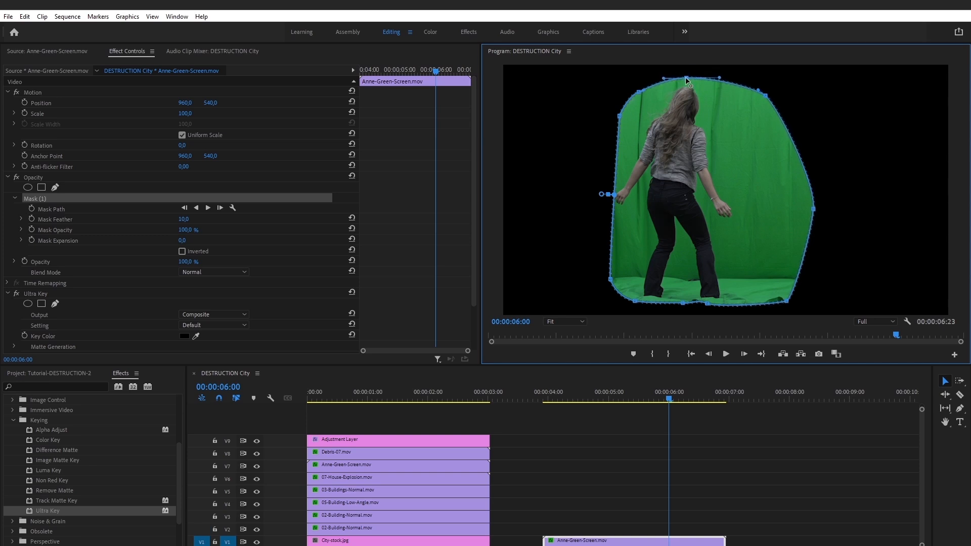
drag(672, 393, 677, 394)
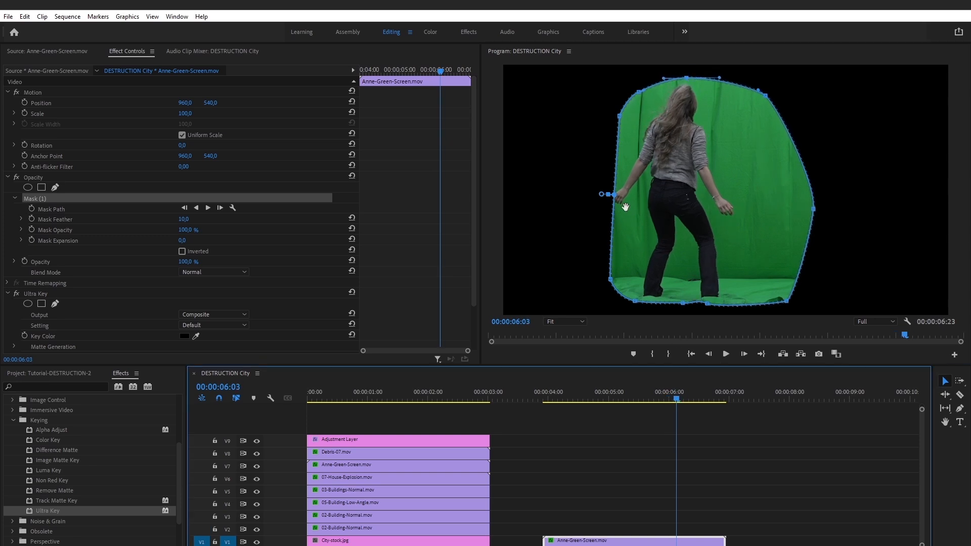
mouse_move(616, 193)
mouse_down()
mouse_move(615, 205)
mouse_move(615, 192)
mouse_move(604, 195)
mouse_up()
drag(586, 399, 659, 402)
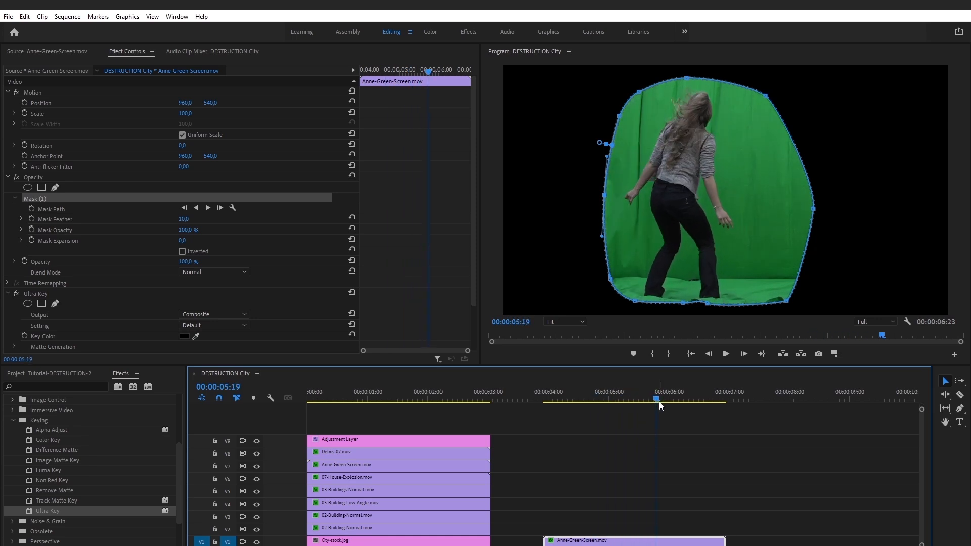
drag(815, 211, 792, 213)
drag(641, 403, 721, 416)
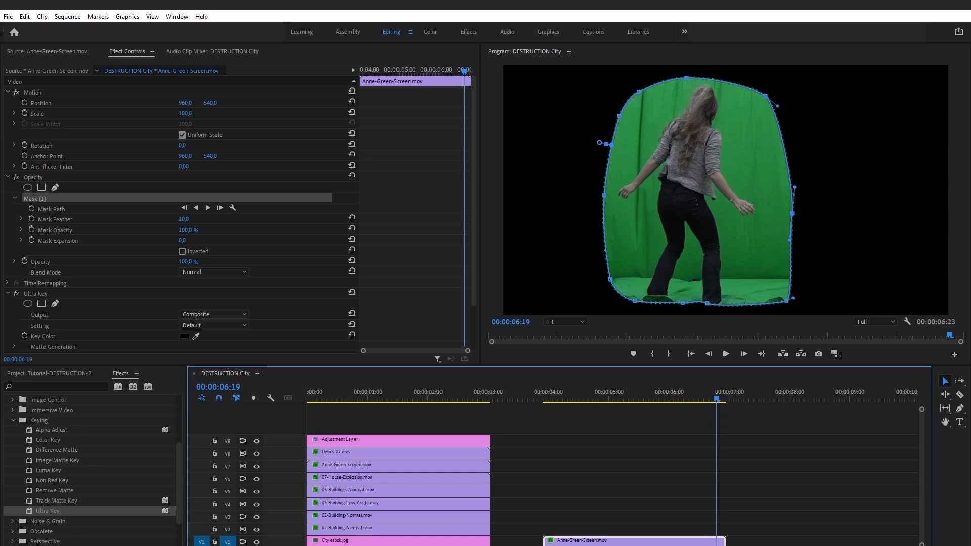
- Set the Ultra Key key color by sampling the green backdrop beside the woman
scroll(301, 310, down, 2)
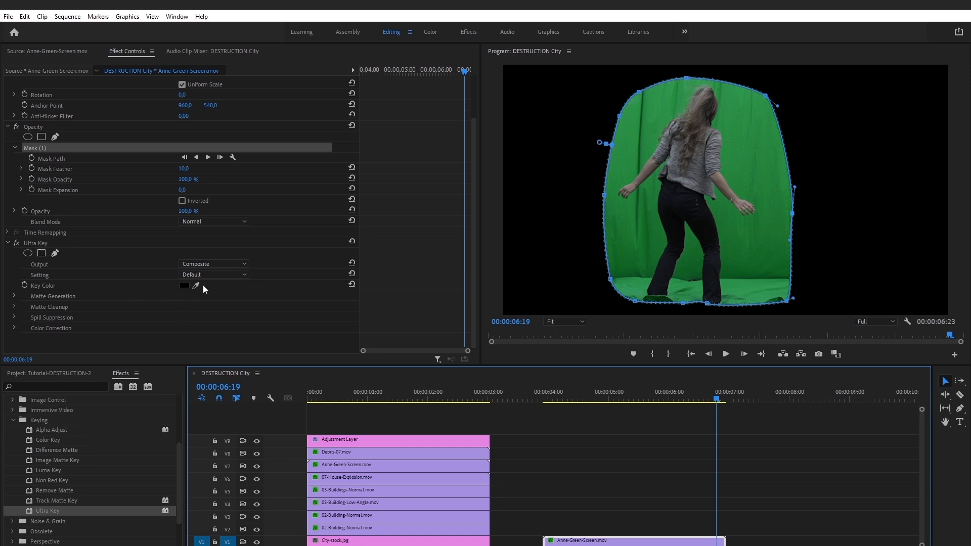
click(196, 285)
click(626, 223)
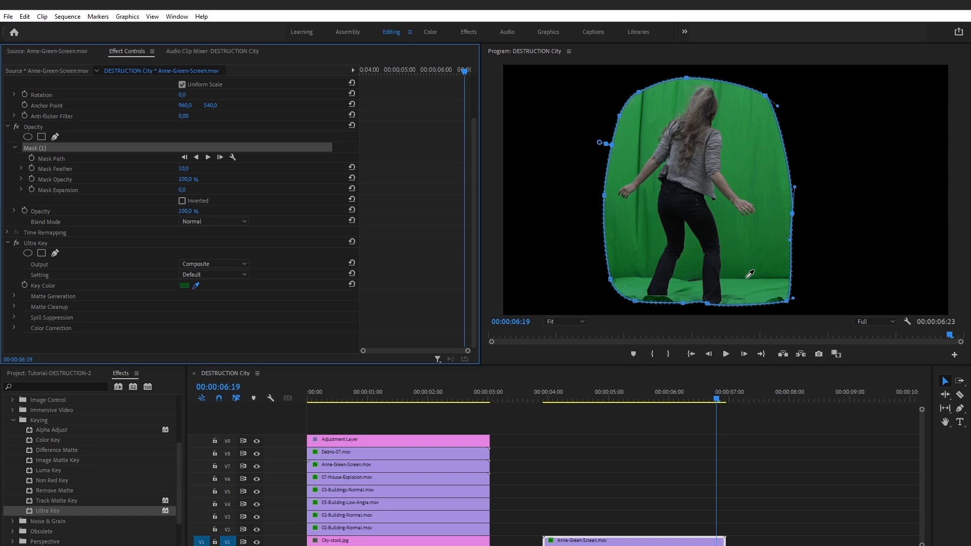
click(761, 197)
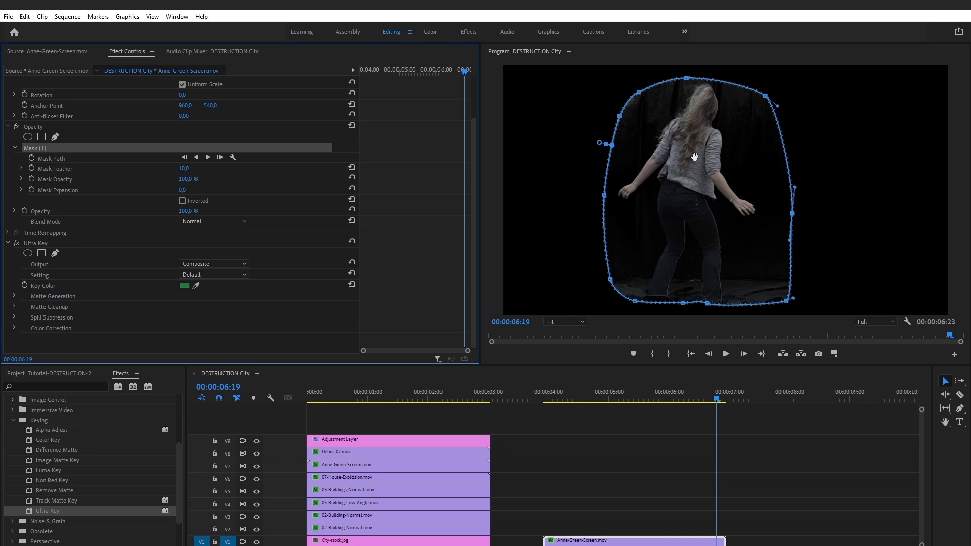
- Move the green-screen clip up to track V2, place City-stock.jpg beneath it on V1, and trim the image to the clip's end
drag(605, 540, 605, 527)
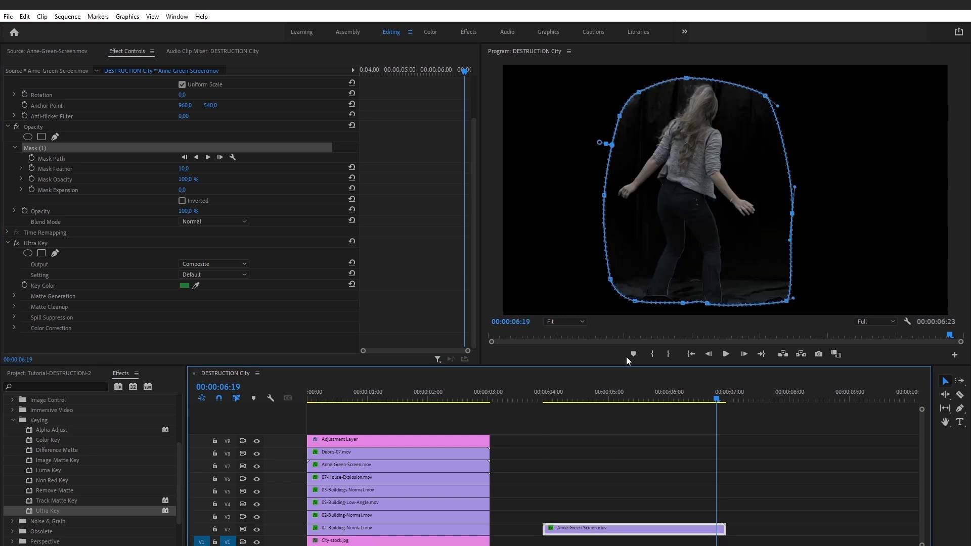
click(27, 52)
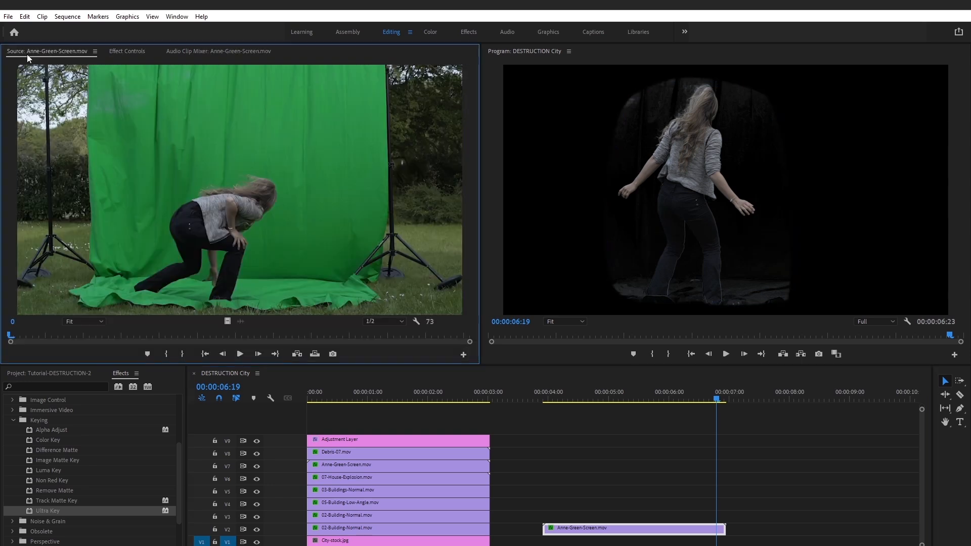
click(64, 374)
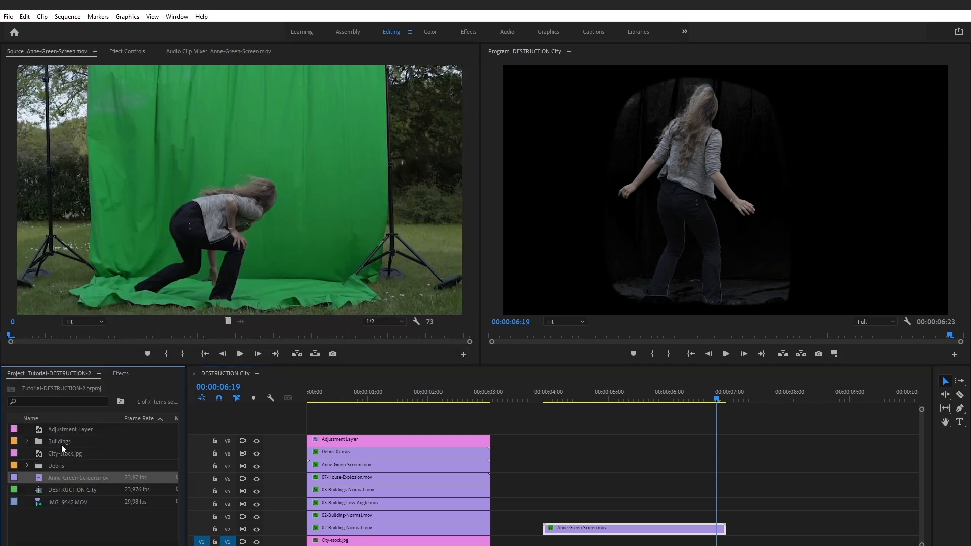
click(59, 490)
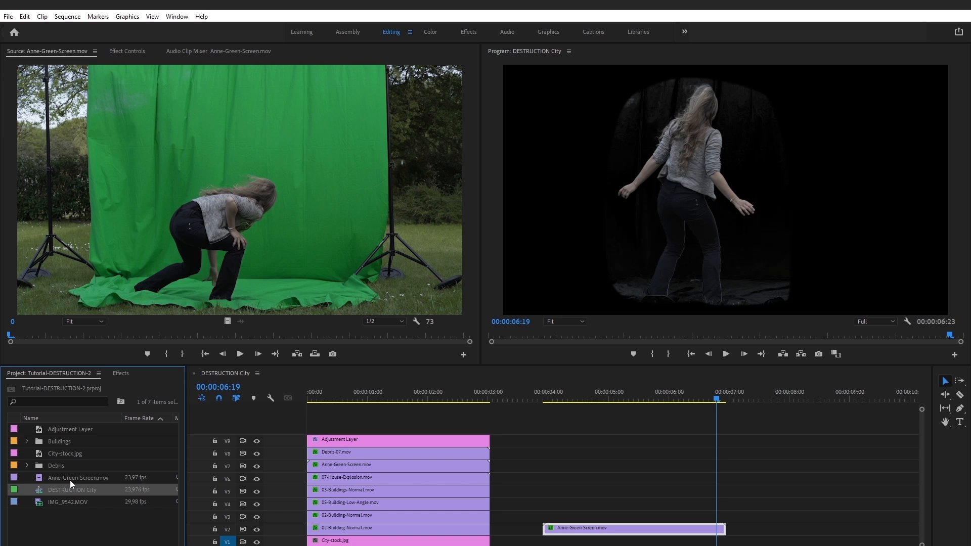
click(66, 452)
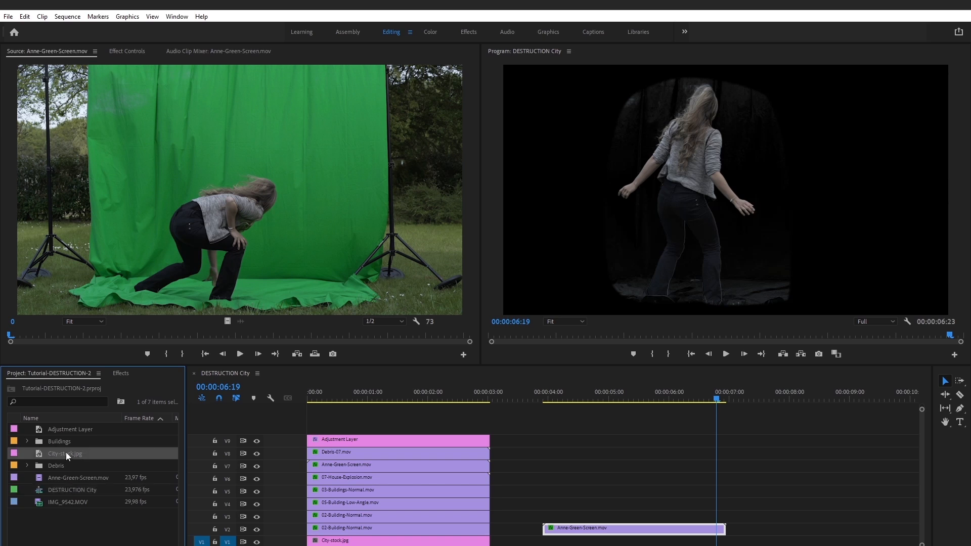
drag(36, 454, 555, 542)
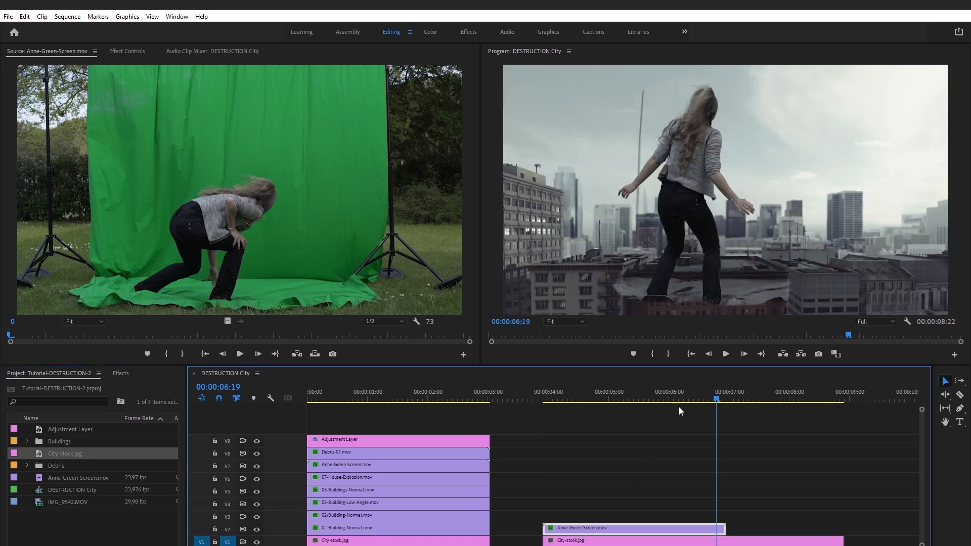
drag(844, 541, 726, 541)
- Set the Ultra Key Matte Generation Pedestal of the green-screen clip to 100
drag(605, 399, 642, 408)
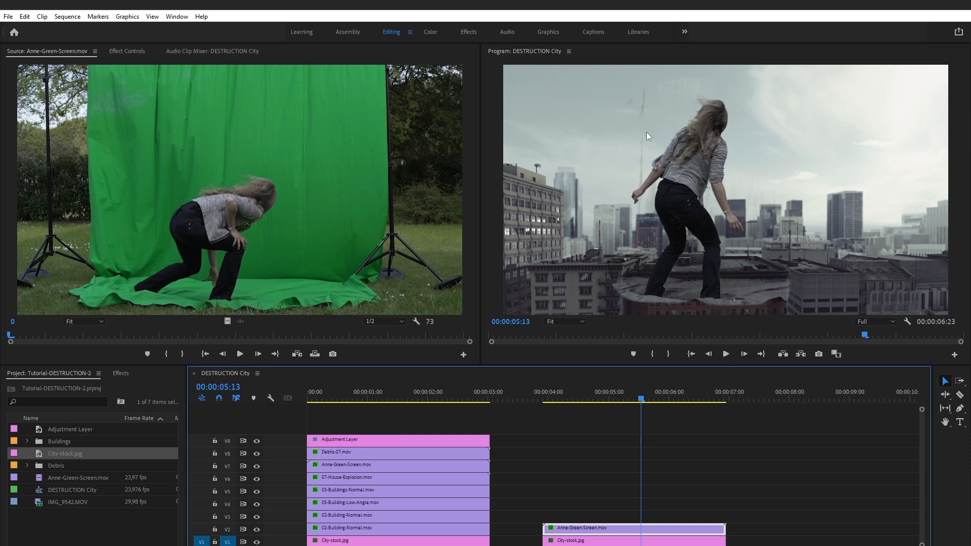
key(shift+5)
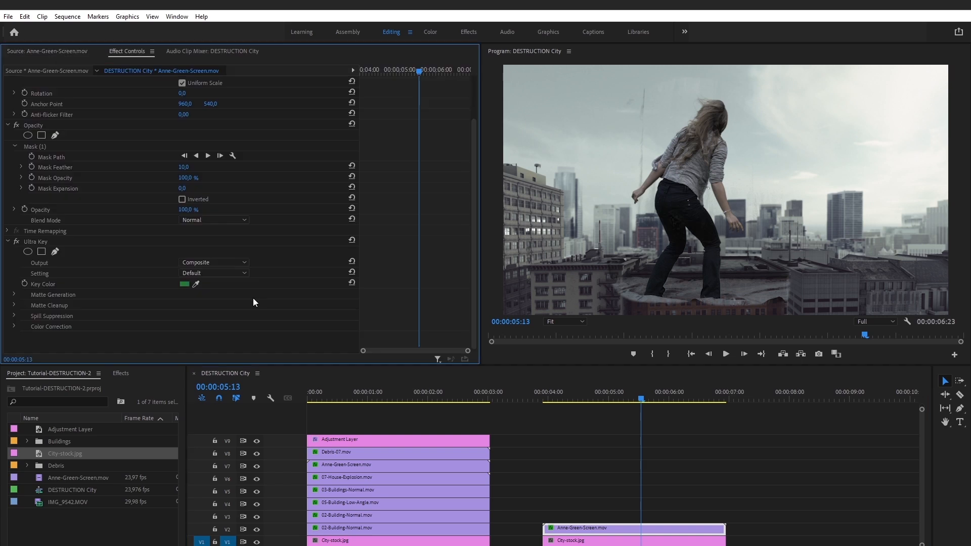
click(13, 294)
scroll(96, 294, down, 2)
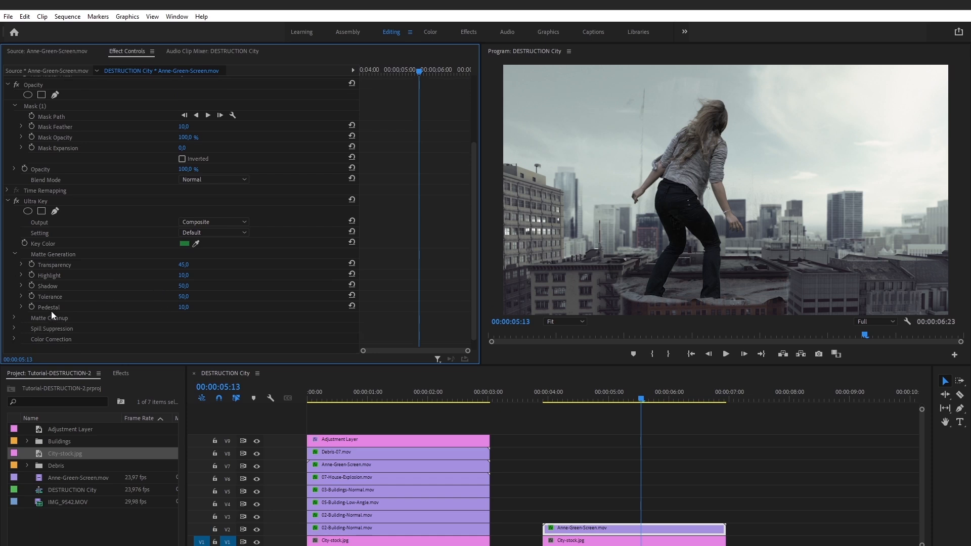
click(184, 307)
text(69)
key(Return)
drag(184, 307, 609, 207)
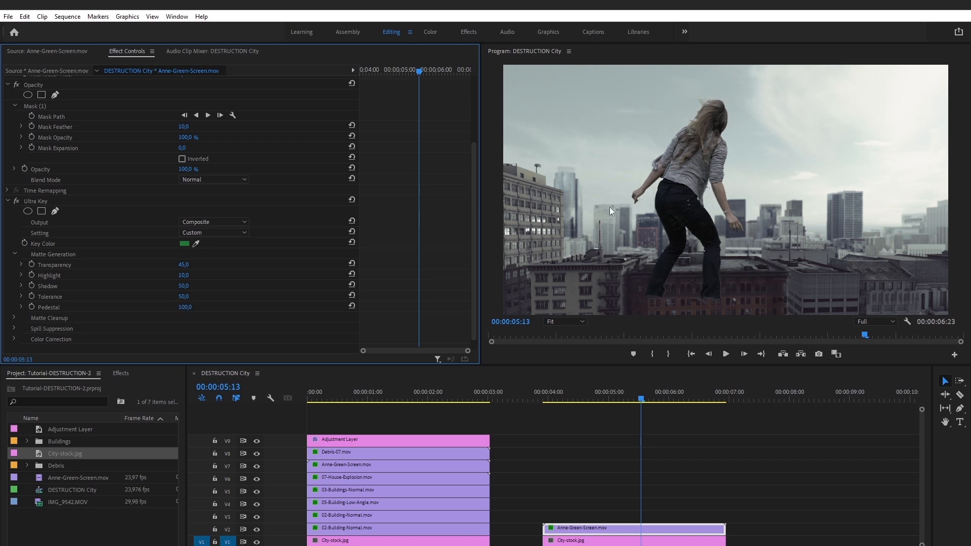
- Check the key at further frames, try an Ultra Key Shadow value of 54, and undo it
drag(600, 390, 659, 387)
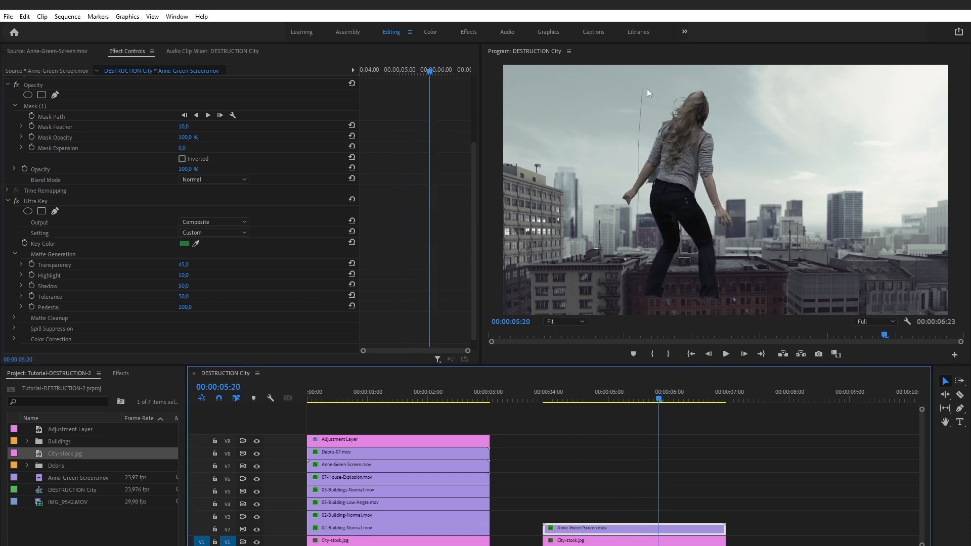
drag(667, 392, 682, 377)
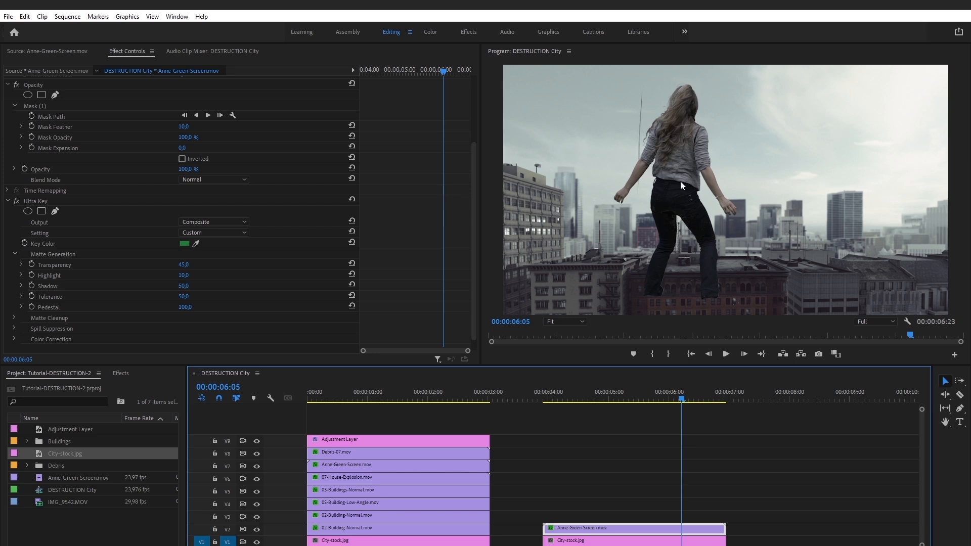
click(672, 396)
drag(183, 286, 192, 287)
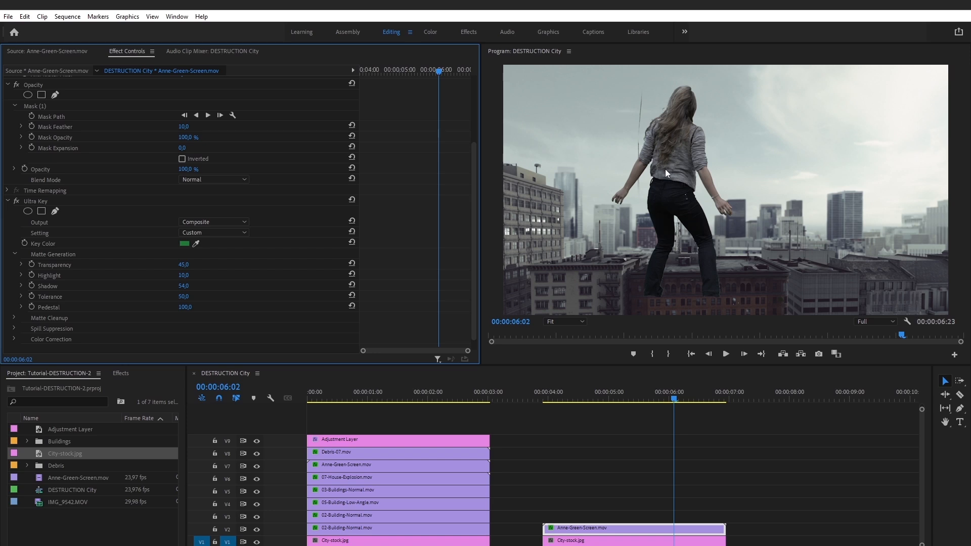
key(ctrl+z)
- Set the Ultra Key Matte Cleanup Choke to 44 and Mid Point to 0, checking the key across frames
click(13, 318)
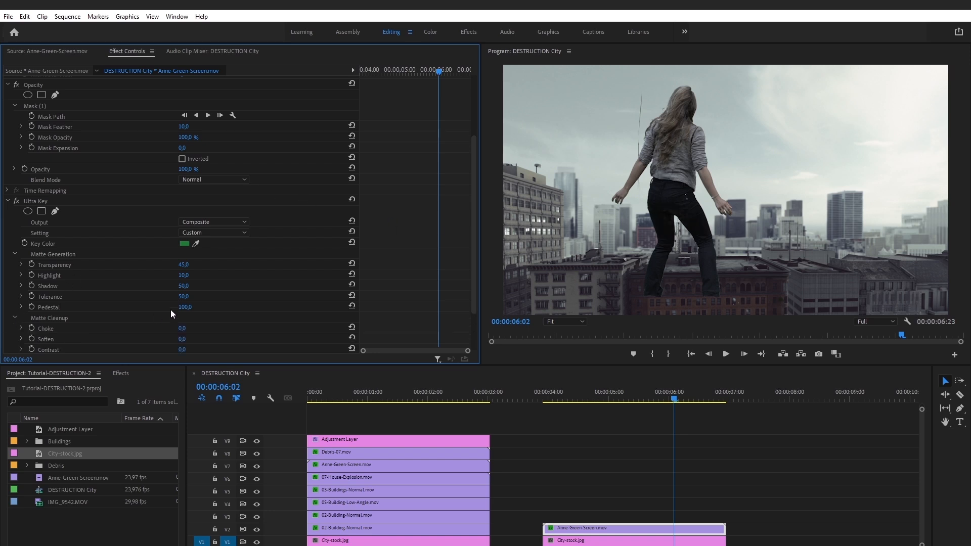
scroll(175, 303, down, 3)
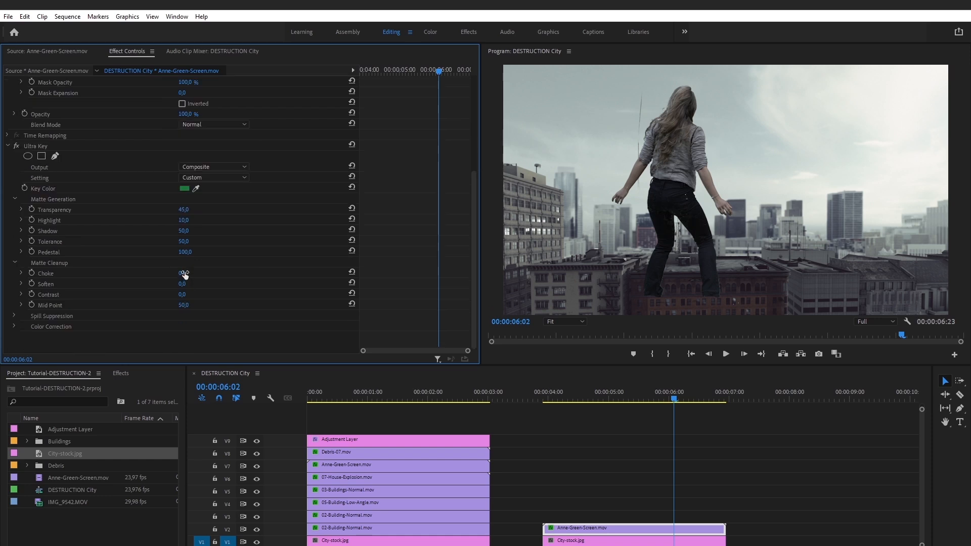
drag(182, 273, 637, 134)
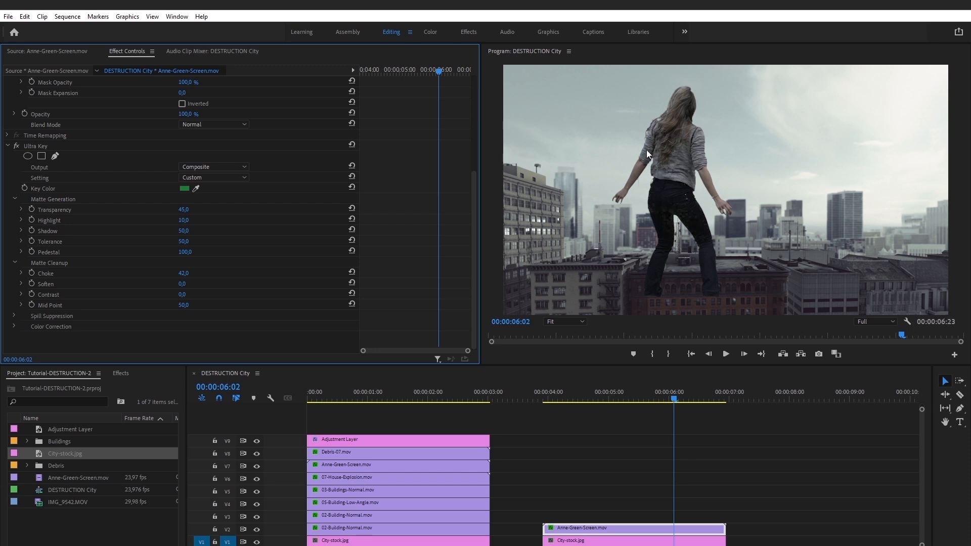
drag(184, 274, 169, 274)
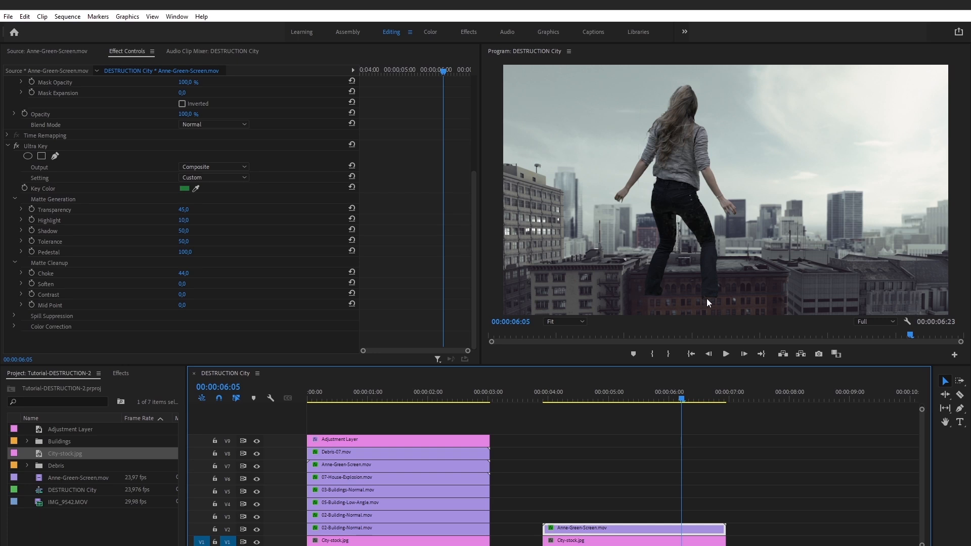
mouse_move(657, 392)
mouse_down()
mouse_move(633, 396)
mouse_move(656, 394)
mouse_up()
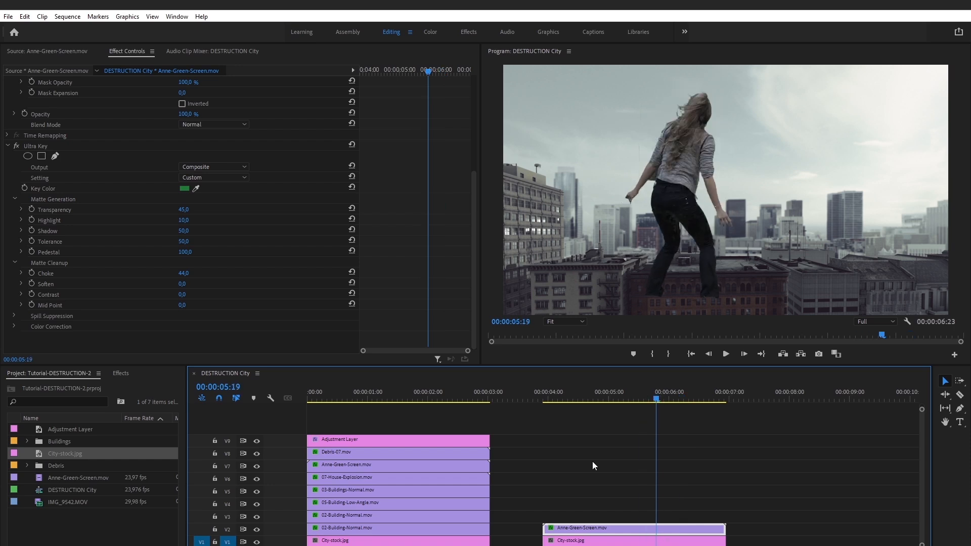
- Scale the green-screen clip to 20 and place the woman on the rooftop at position 1005.8, 841.1
scroll(262, 133, up, 5)
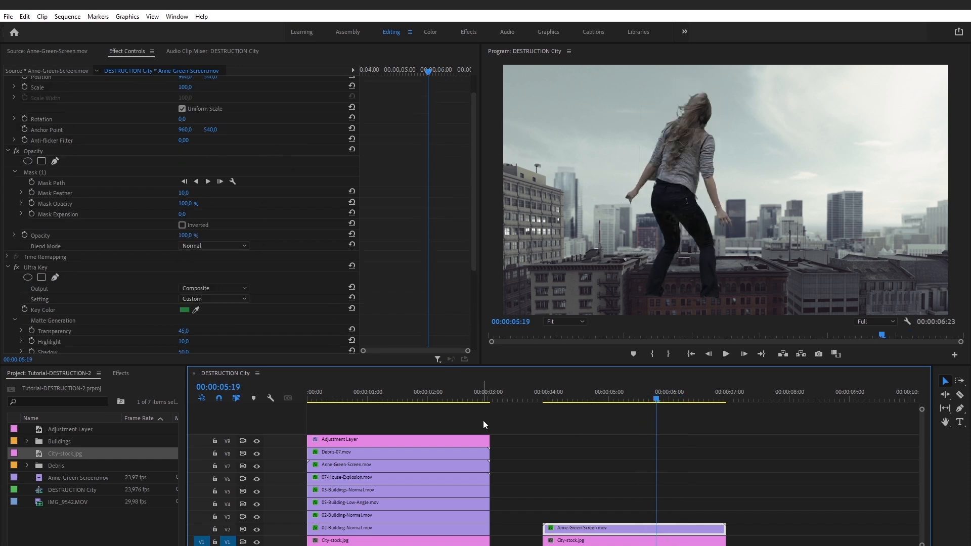
click(417, 395)
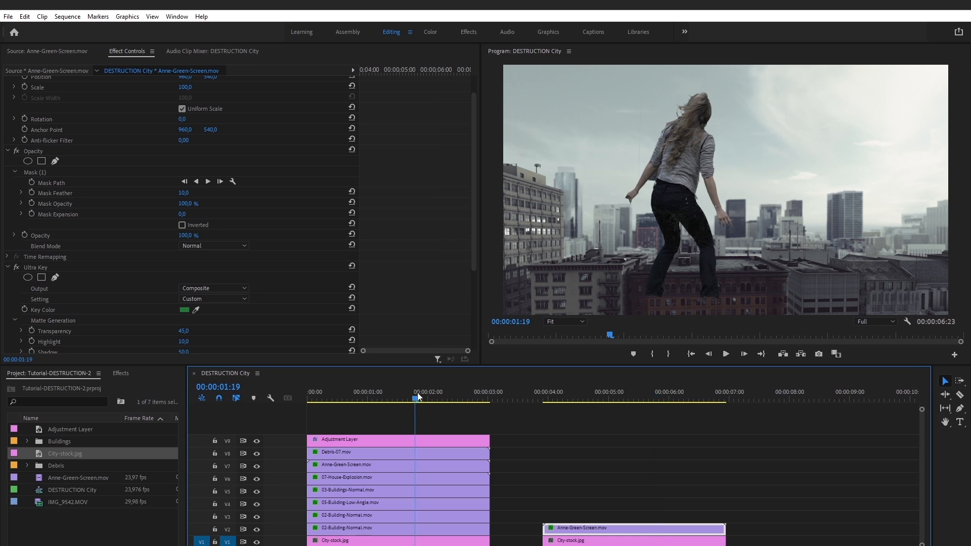
drag(421, 392, 451, 379)
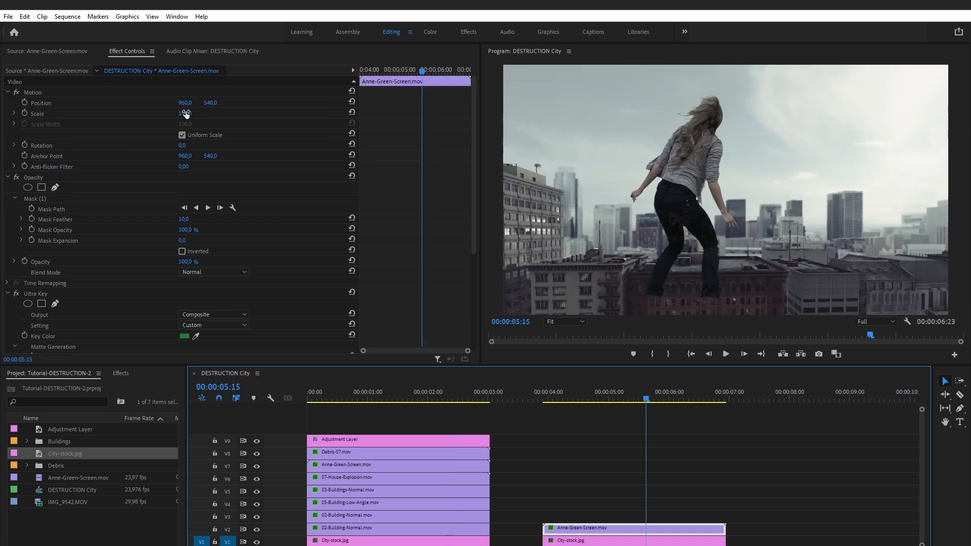
drag(185, 113, 150, 114)
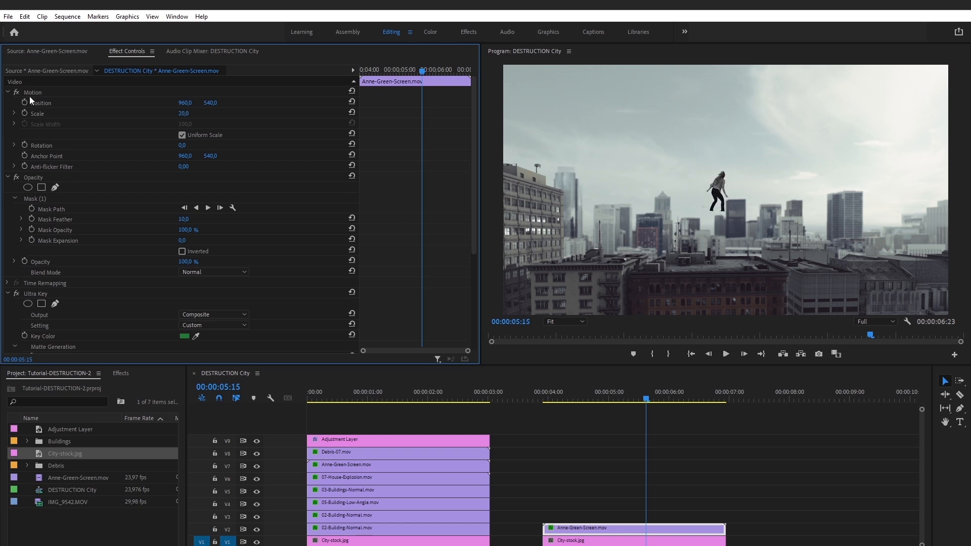
click(40, 94)
drag(718, 204, 729, 272)
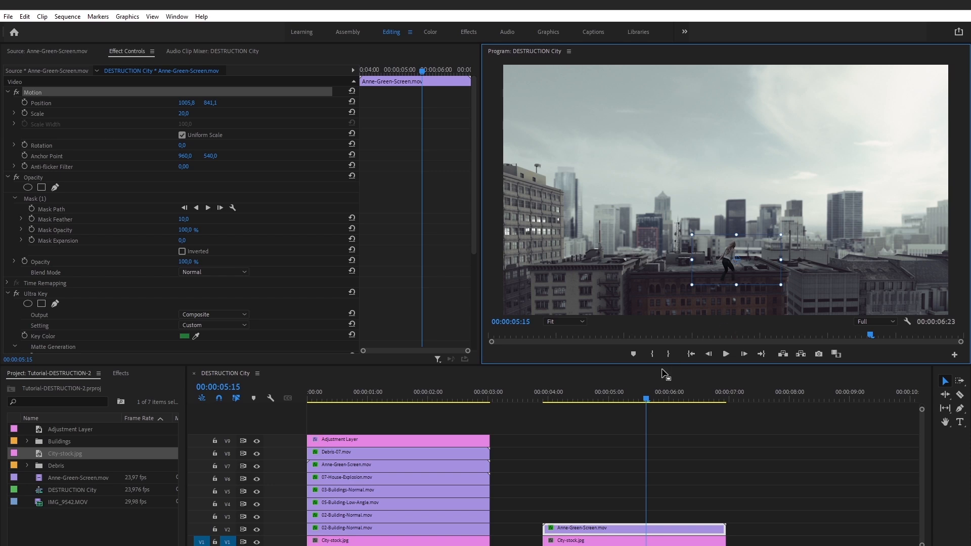
- Move the green-screen clip up to track V6 and place 02-Building-Normal.mov on V2, aligned with the city image's start
click(567, 491)
drag(569, 529, 567, 483)
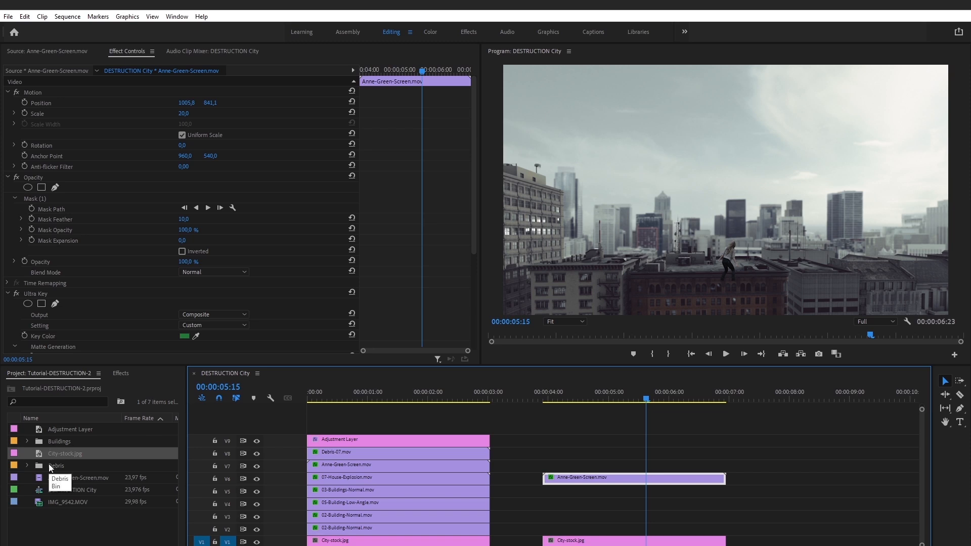
click(26, 441)
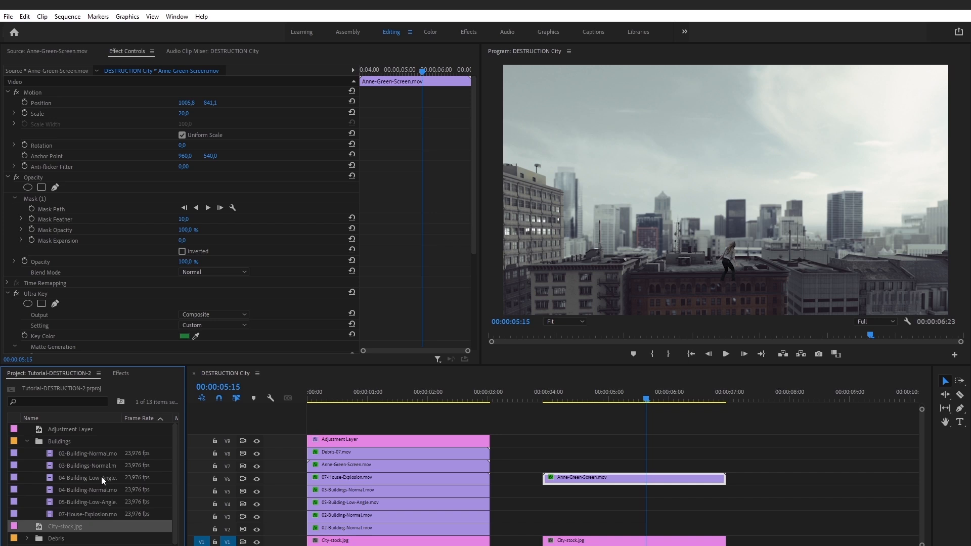
click(95, 455)
double_click(50, 456)
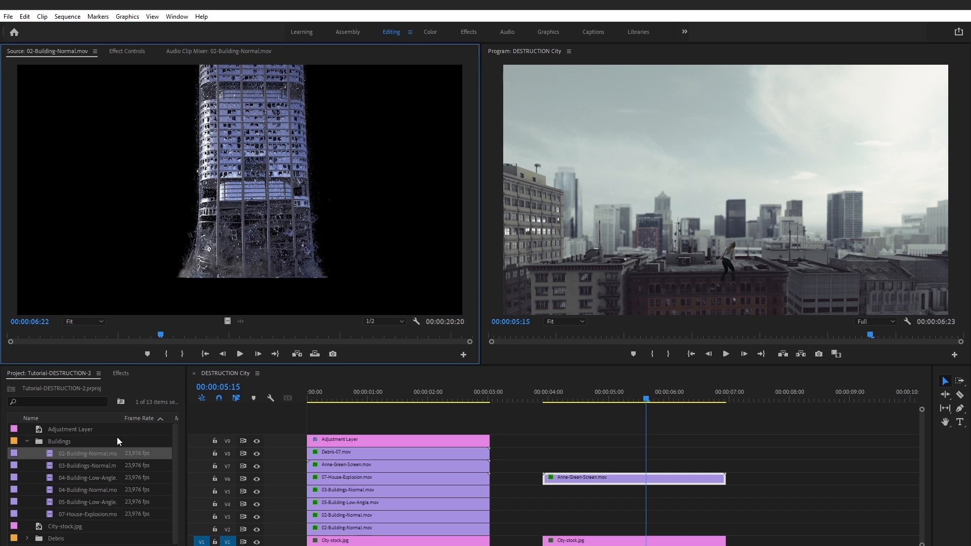
drag(48, 458, 550, 536)
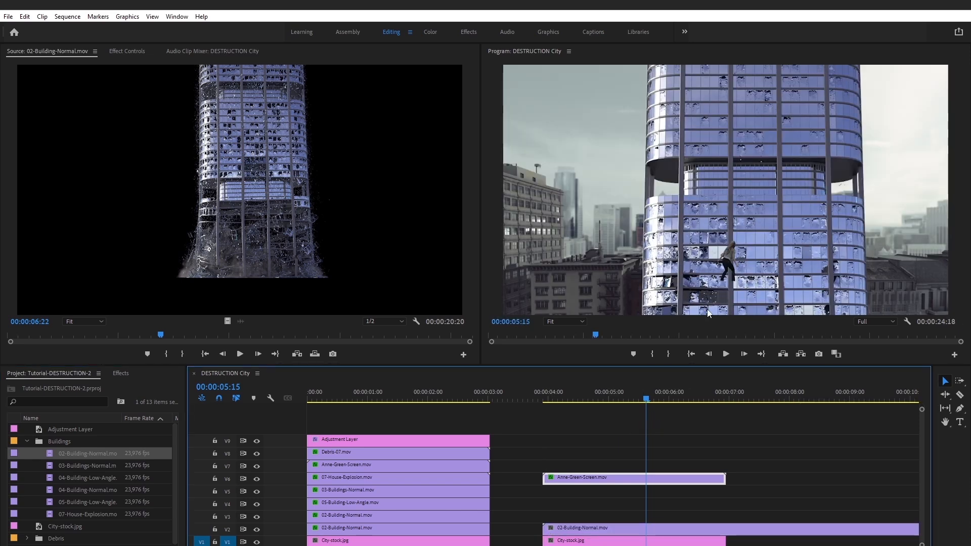
- Set the scale of the newly placed 02-Building-Normal.mov clip to 51
click(746, 530)
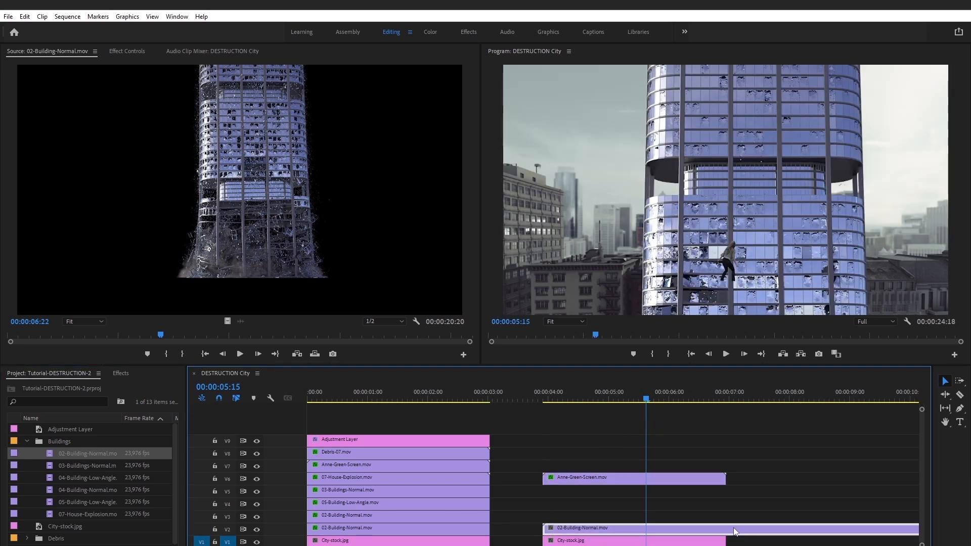
click(126, 52)
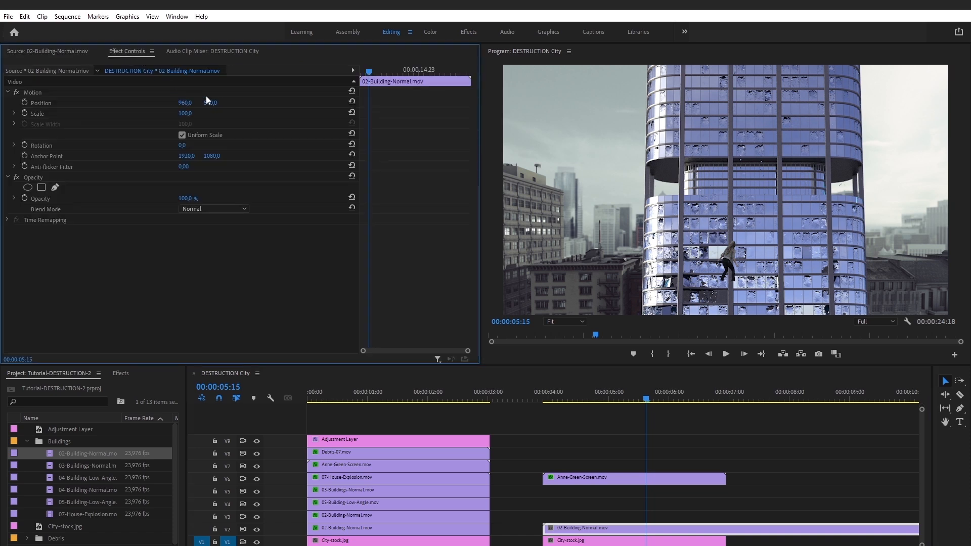
drag(189, 114, 164, 114)
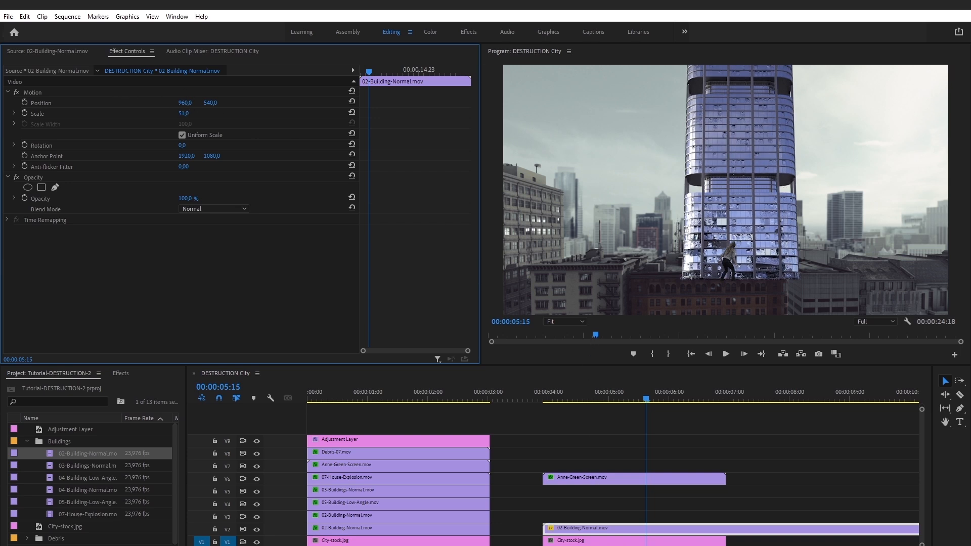
- Trim the building clip's opening so it starts further into the collapse, and cut off everything past the end of the city image
scroll(632, 501, down, 5)
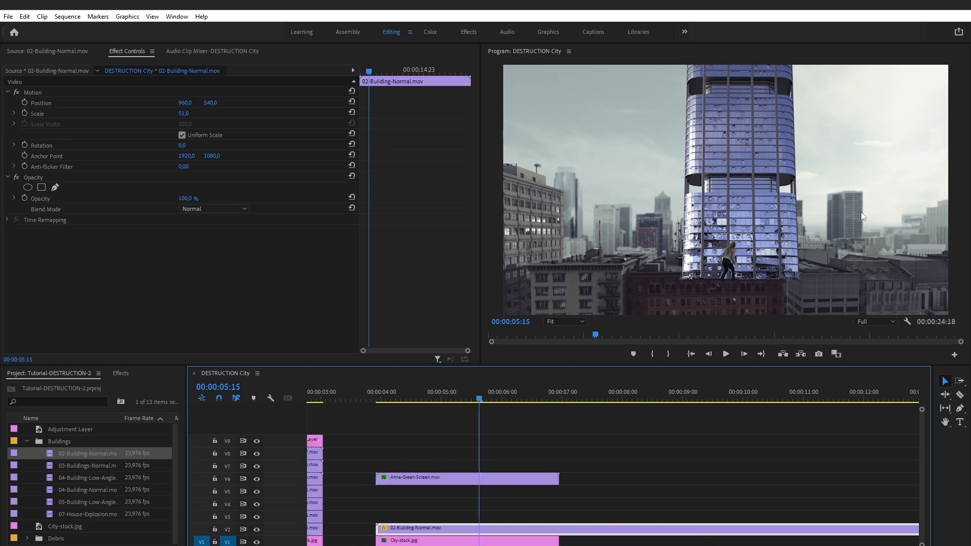
drag(378, 528, 400, 534)
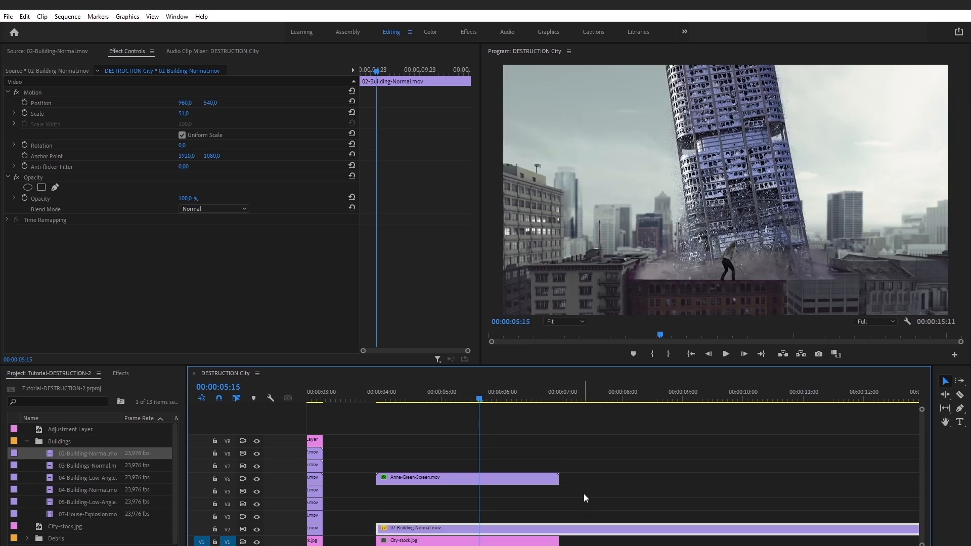
click(961, 396)
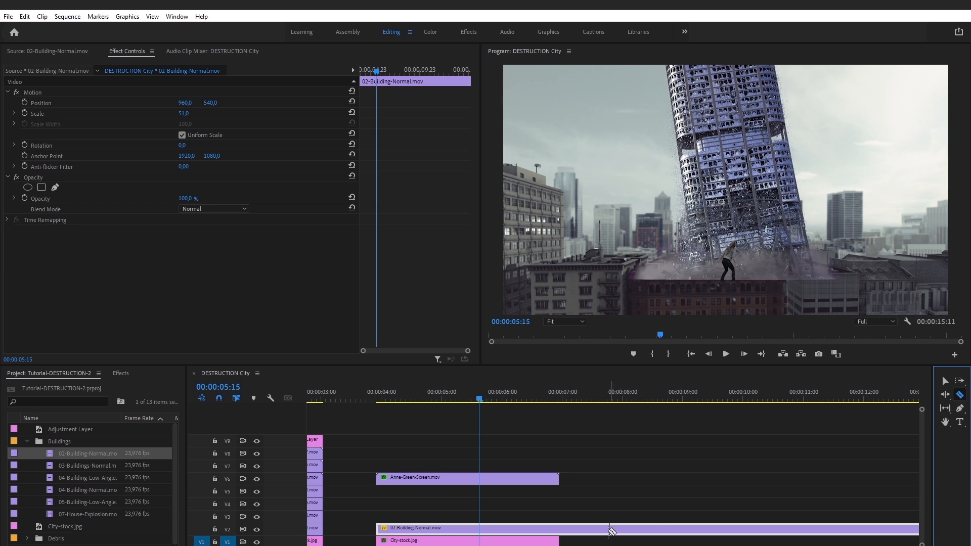
click(560, 529)
click(945, 381)
click(607, 532)
key(Delete)
- Move the building clip to position 1494, 509 and compare the shot with the finished composite at the start of the sequence
click(526, 529)
drag(184, 103, 455, 102)
mouse_move(211, 102)
mouse_down()
mouse_move(186, 103)
mouse_move(195, 103)
mouse_up()
drag(471, 388, 490, 373)
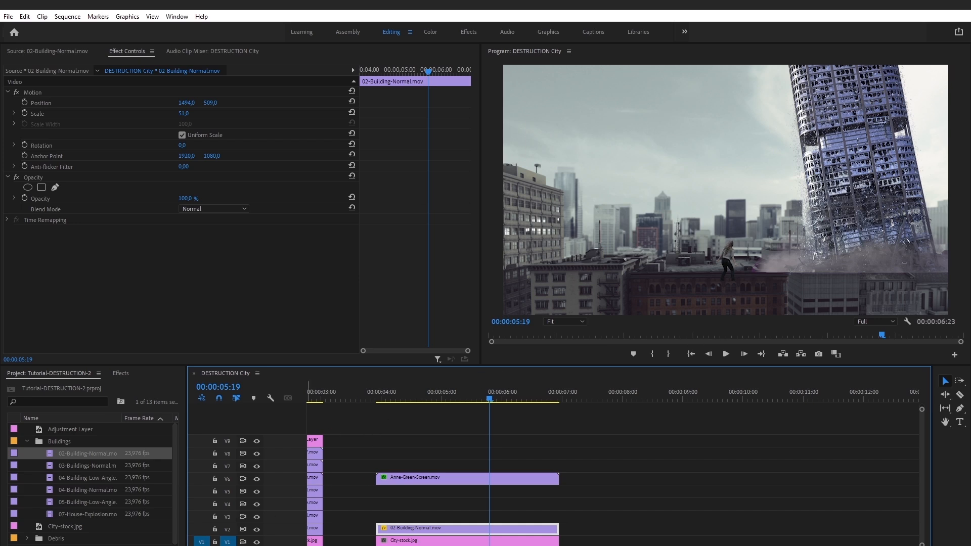
scroll(557, 481, up, 3)
drag(434, 401, 459, 400)
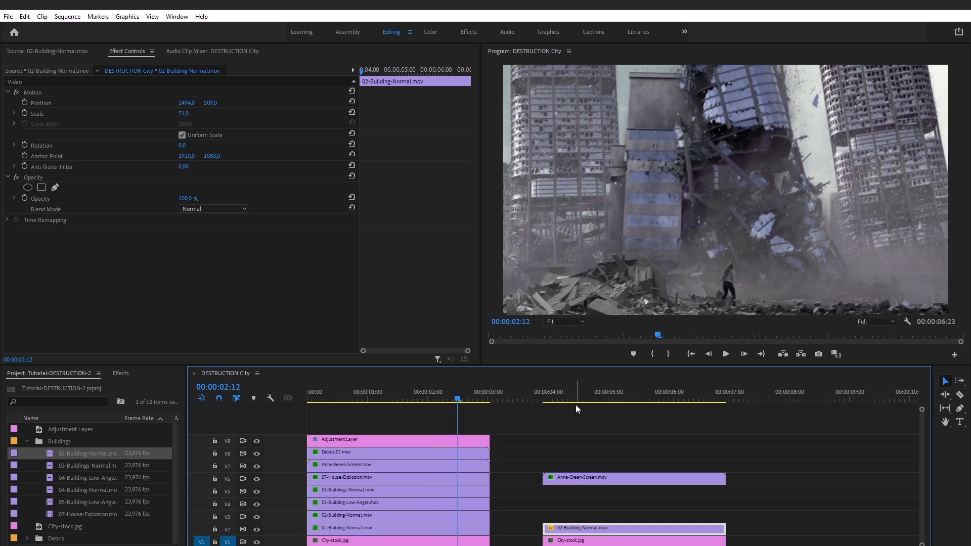
- Duplicate the 02-Building-Normal.mov clip onto track V3, starting and ending flush with the city image
drag(574, 402, 649, 399)
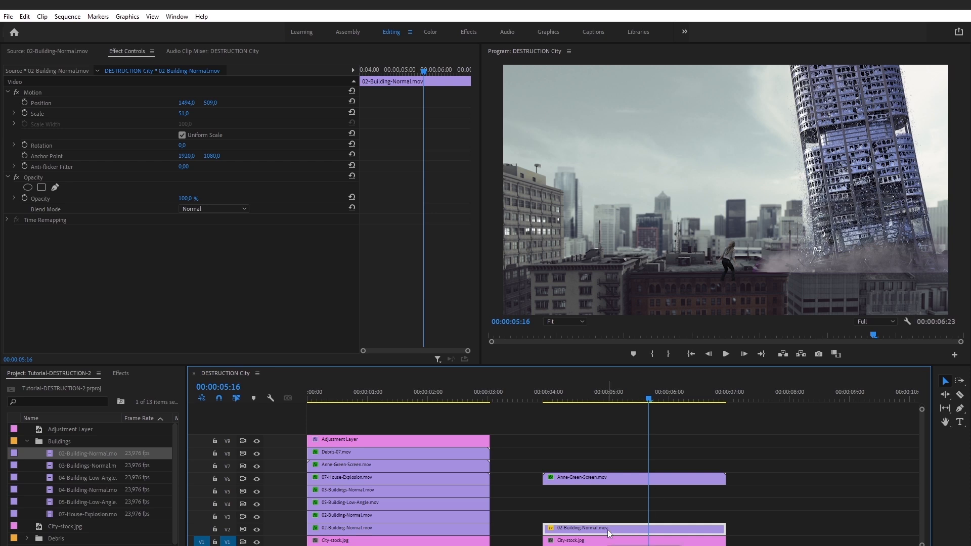
drag(658, 398, 664, 397)
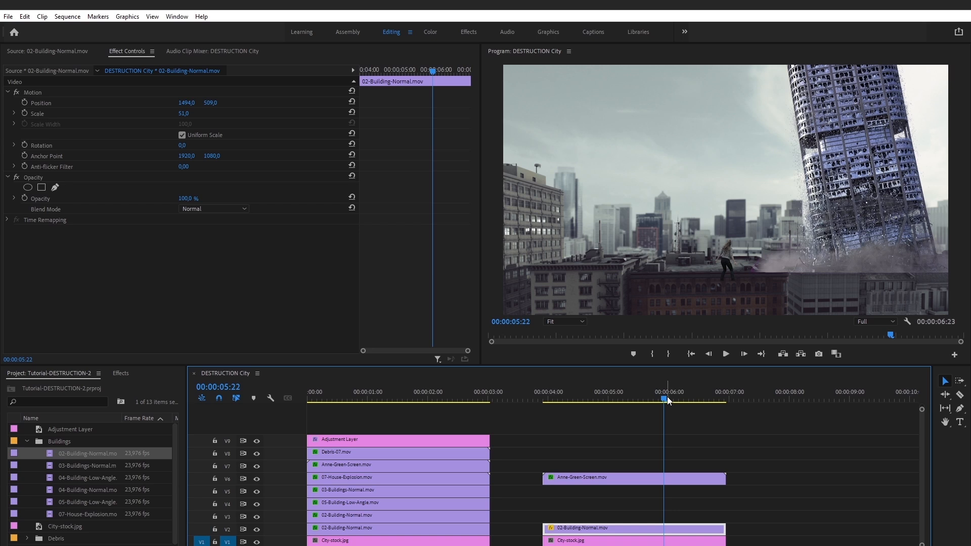
click(739, 393)
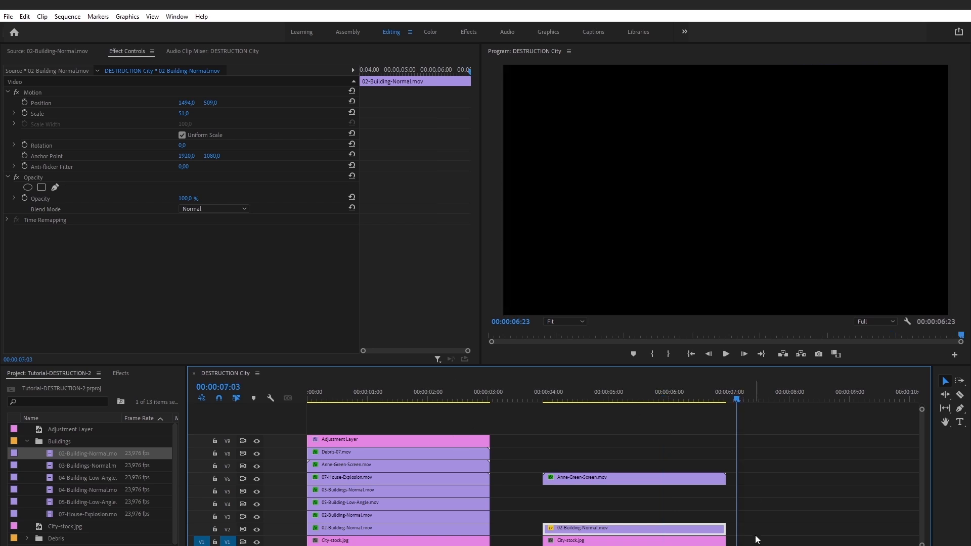
key(ctrl+v)
drag(763, 539, 543, 513)
click(758, 394)
drag(856, 519, 726, 518)
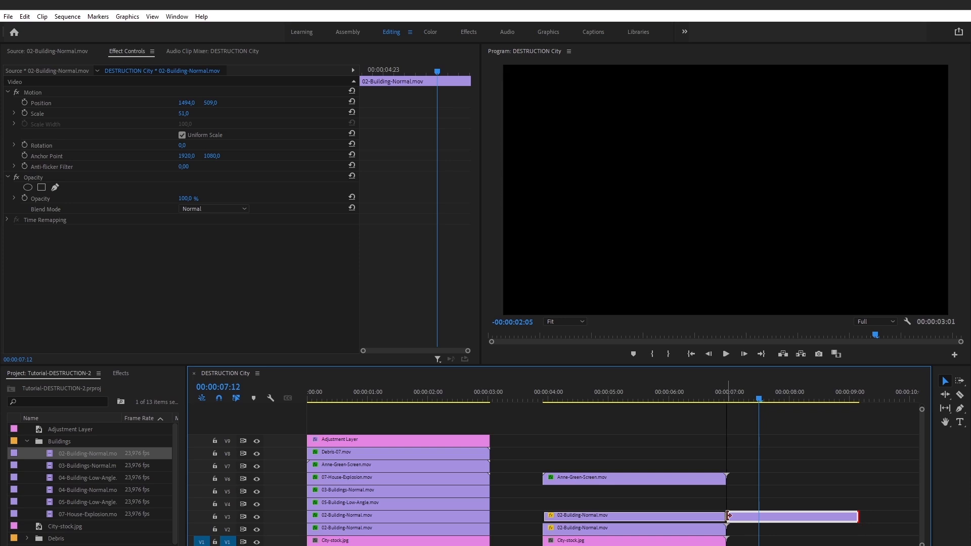
- Move the V3 building copy to horizontal position 275 and retrim it to start further into the collapse, flush with the city image
click(569, 393)
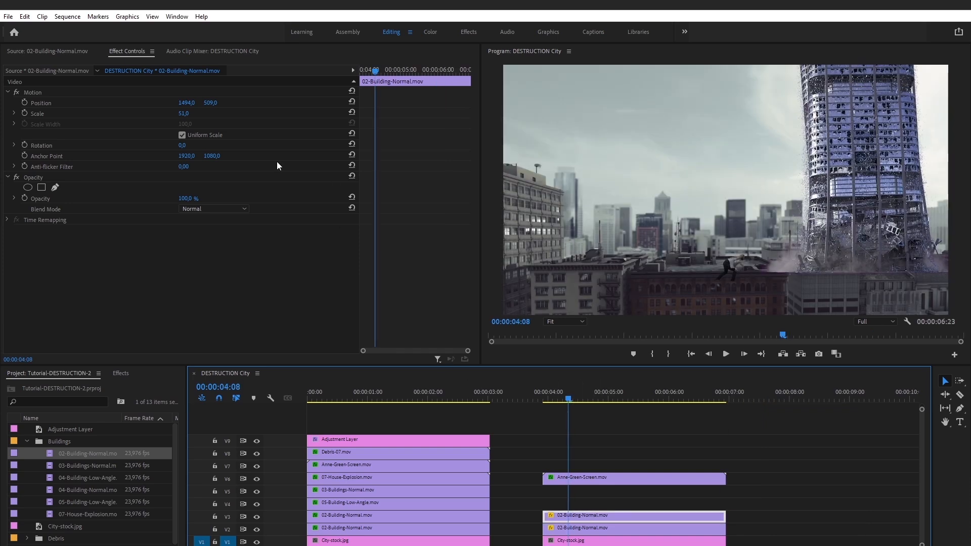
drag(183, 103, 0, 103)
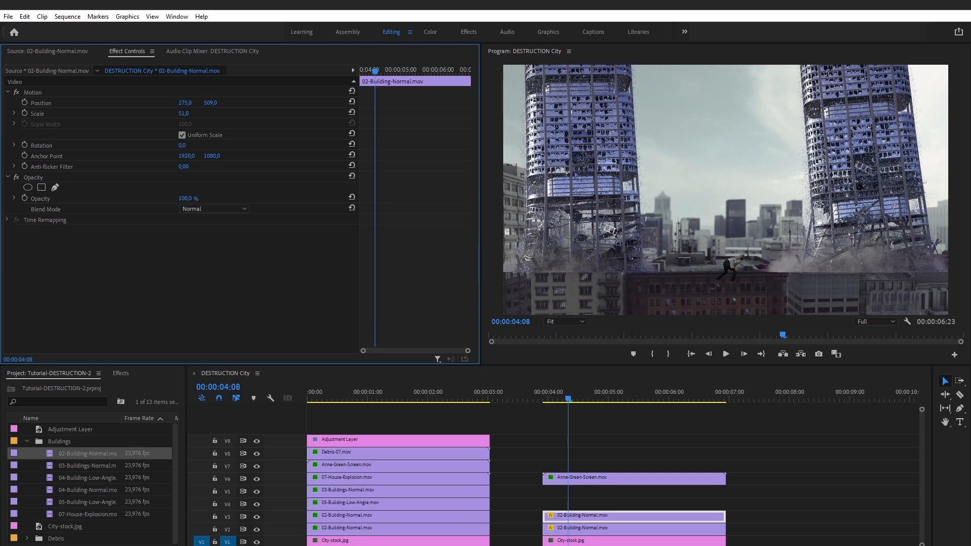
drag(543, 516, 577, 517)
drag(739, 516, 726, 516)
drag(552, 393, 612, 400)
drag(562, 518, 544, 515)
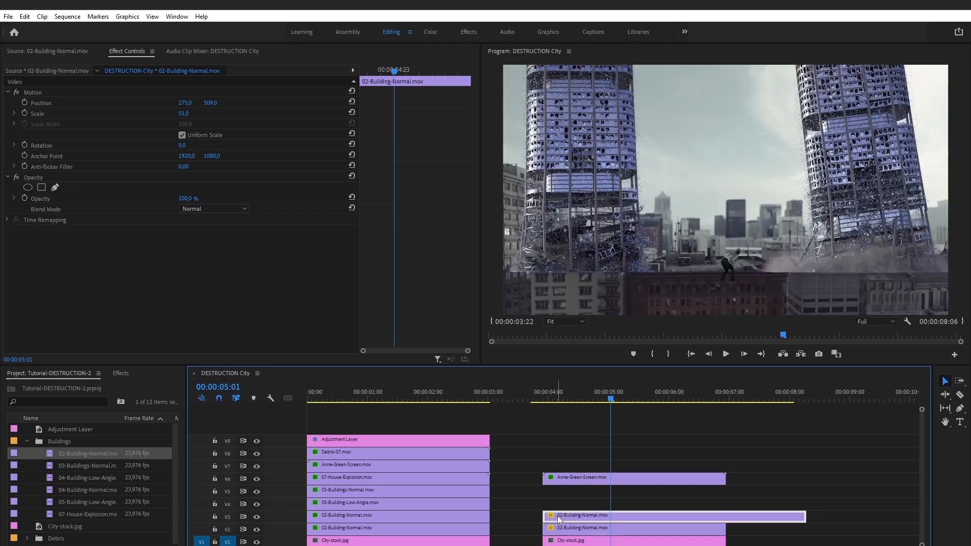
drag(806, 516, 726, 516)
click(550, 400)
drag(552, 402, 623, 400)
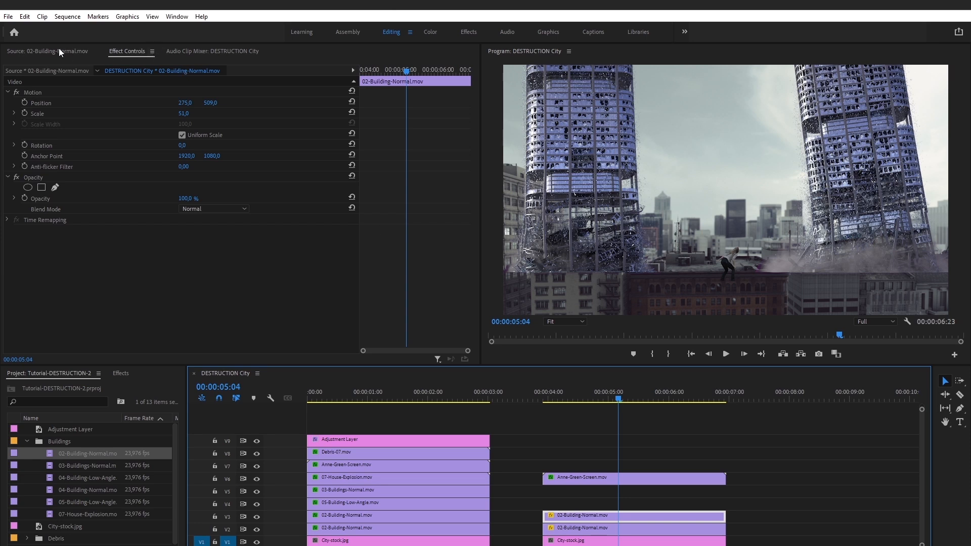
- Compare the shot with and without the V3 building copy, leaving track V3 hidden
click(257, 516)
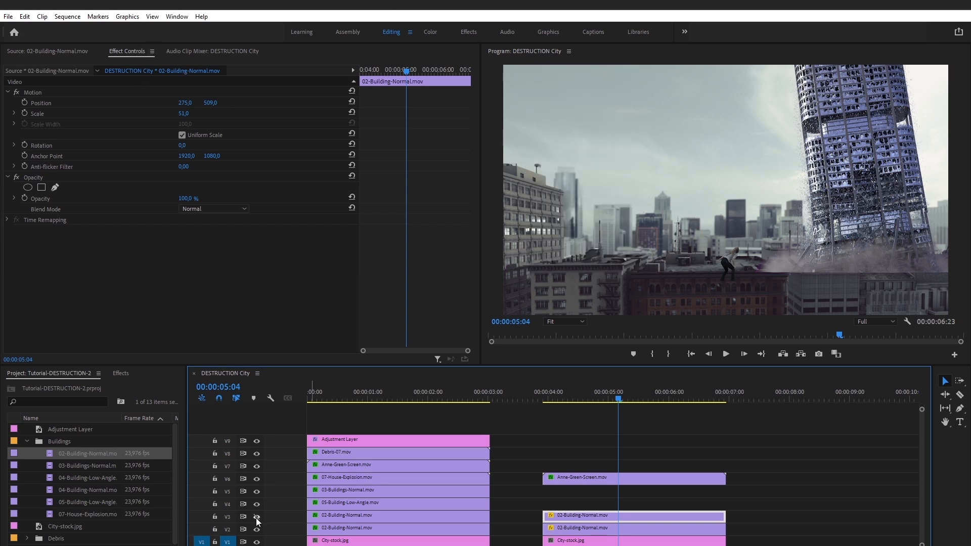
click(256, 516)
click(256, 517)
click(256, 516)
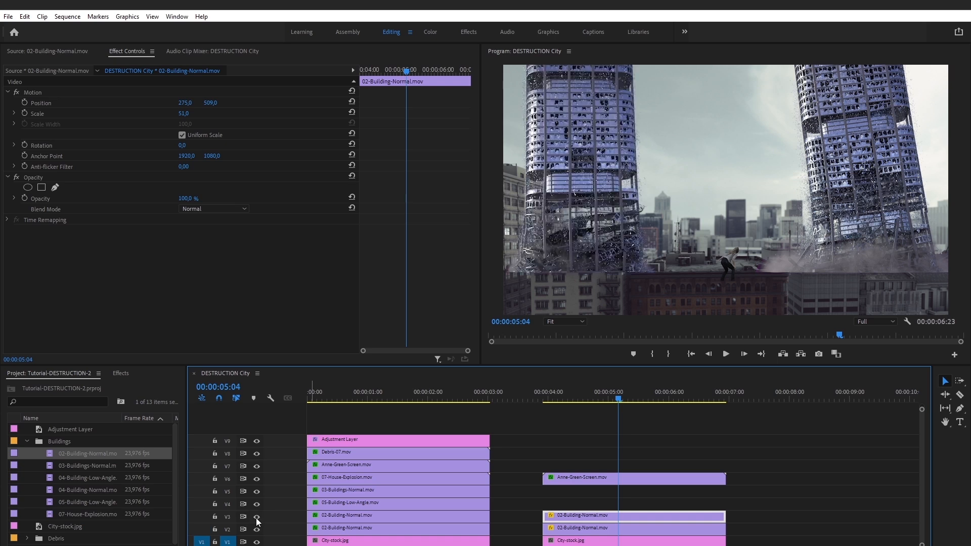
click(257, 516)
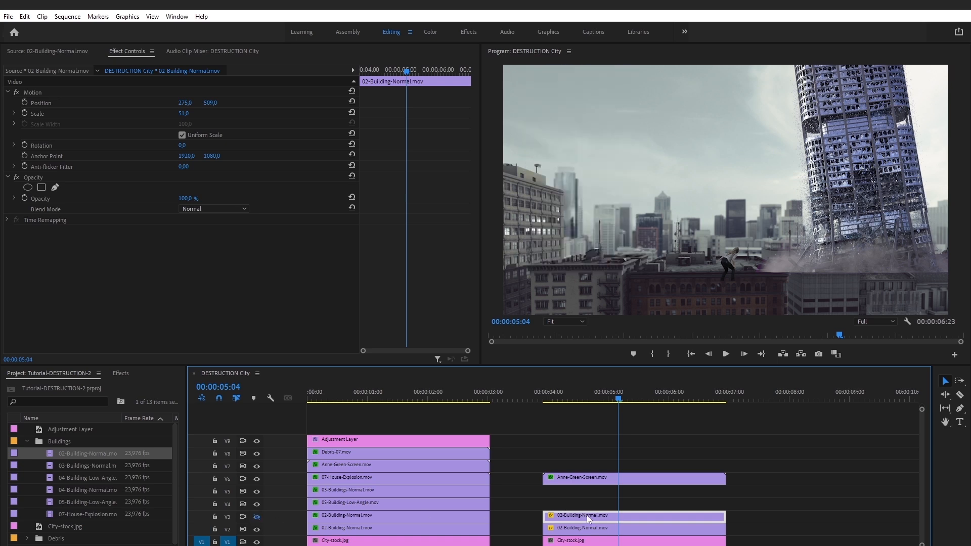
- Draw a freeform opacity mask on the V3 building copy, following the rooftops of the foreground buildings in the image's lower-left corner
click(42, 187)
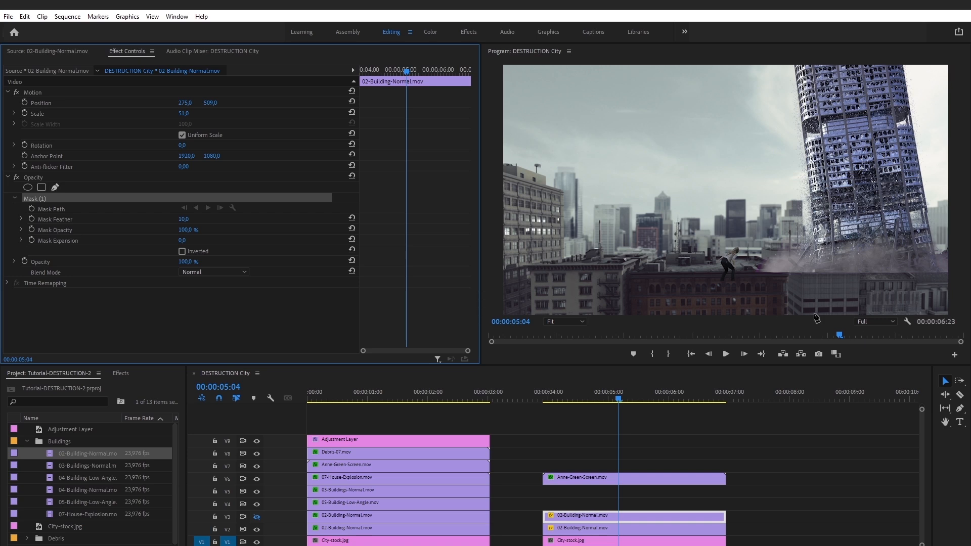
click(503, 268)
click(530, 265)
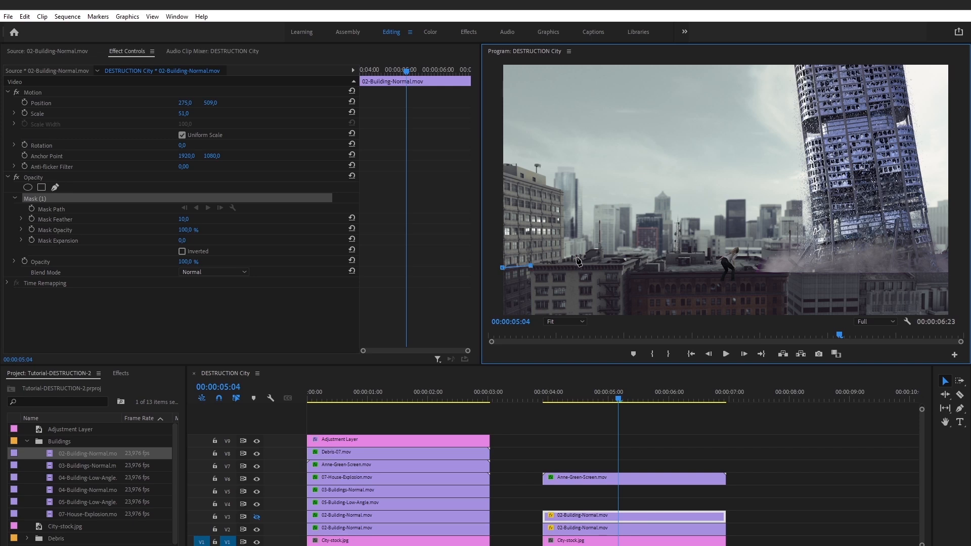
click(584, 254)
click(649, 257)
click(651, 310)
click(499, 303)
click(503, 267)
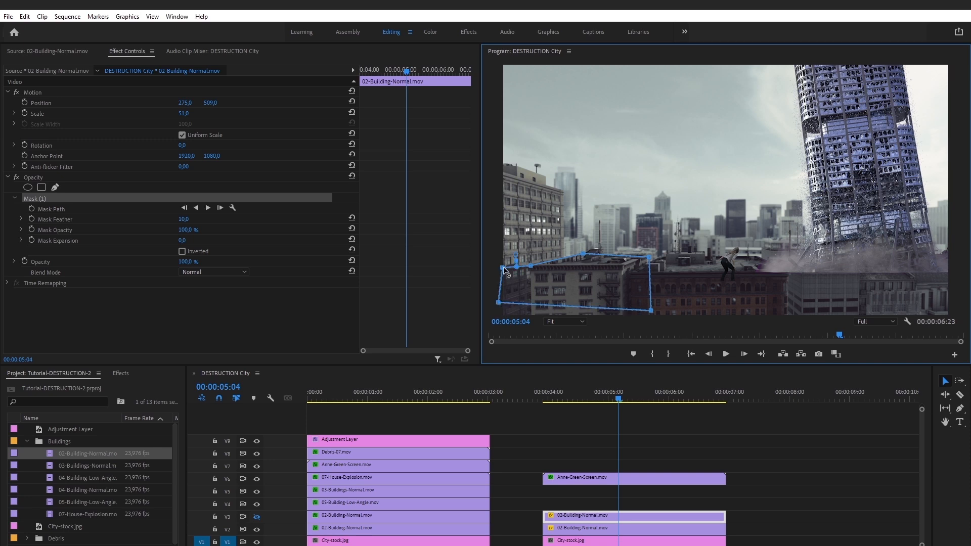
- With track V3 shown again, invert the mask so the foreground buildings cover the tower's base, and save the project
click(257, 517)
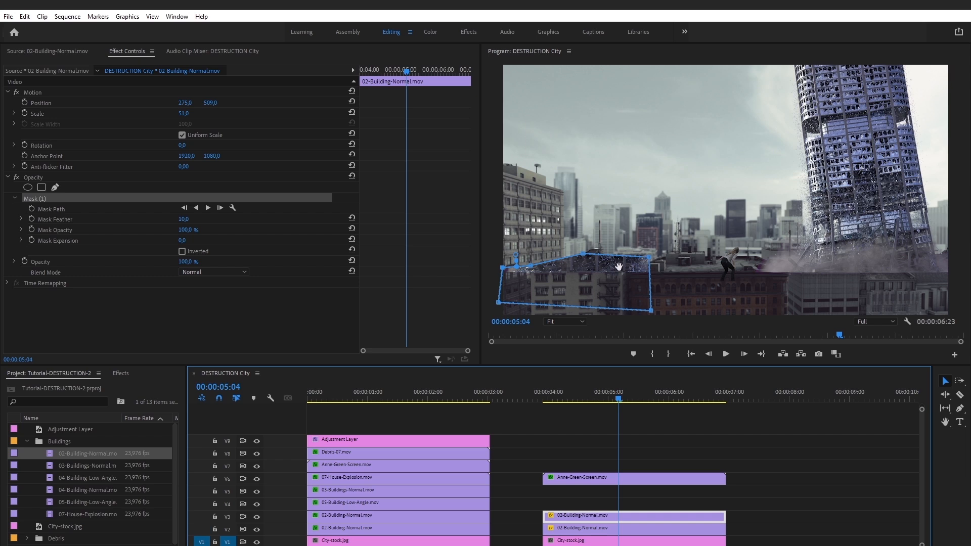
click(182, 251)
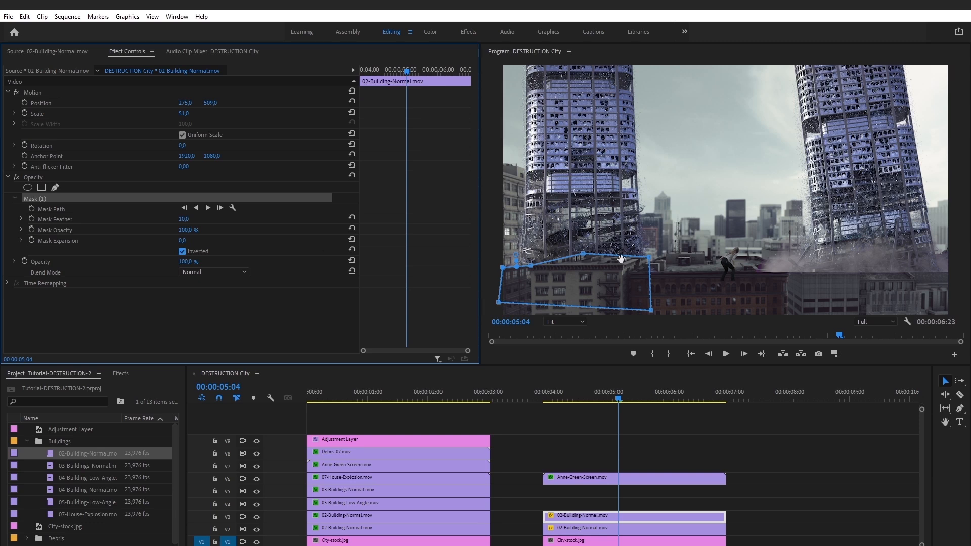
click(593, 456)
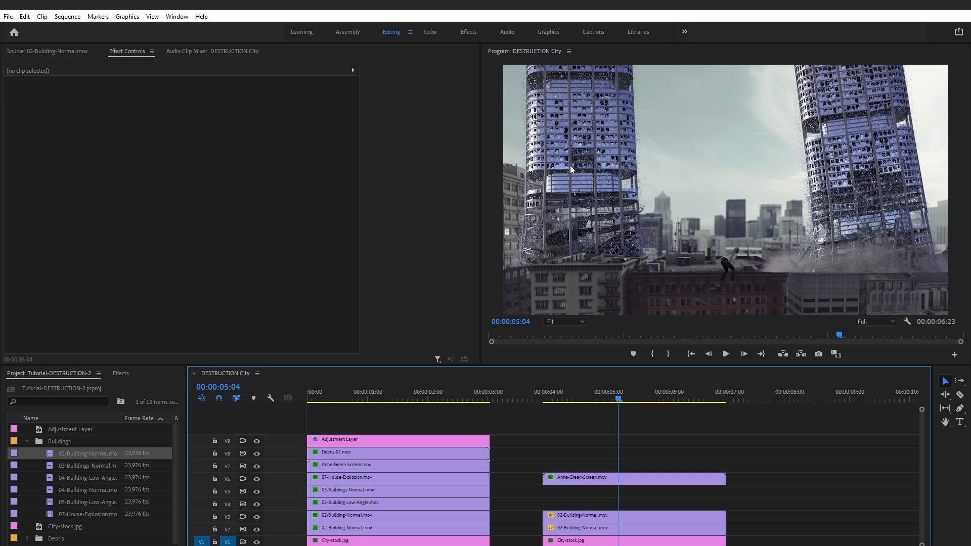
key(ctrl+s)
drag(582, 398, 625, 376)
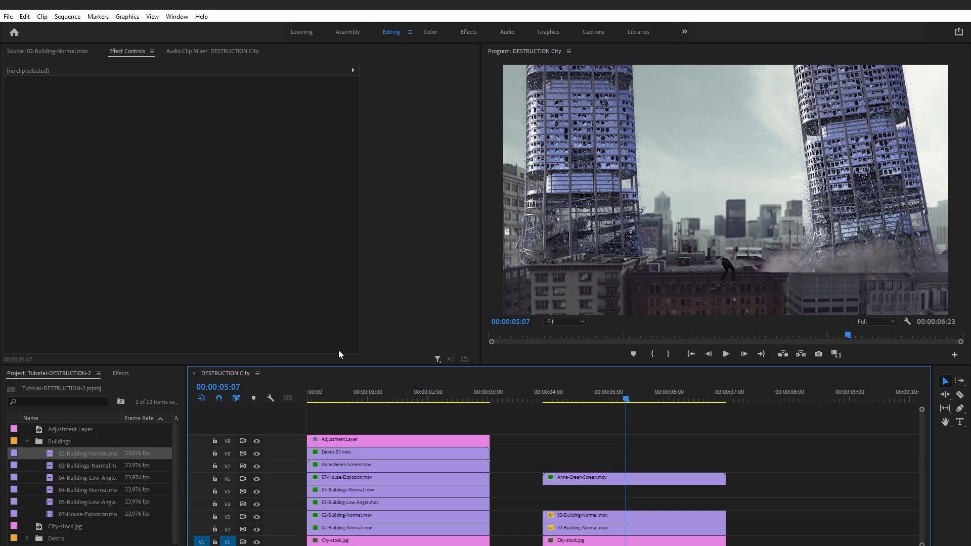
- Apply the Tint effect to the 02-Building-Normal.mov clip on V2 and set Amount to Tint to 40%
click(122, 373)
click(12, 420)
scroll(27, 441, up, 3)
scroll(30, 442, up, 2)
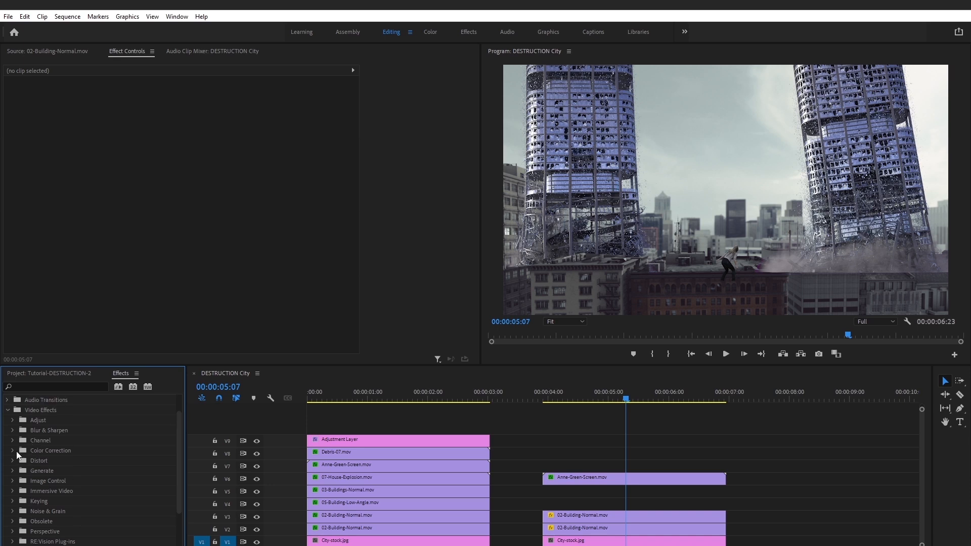
click(13, 451)
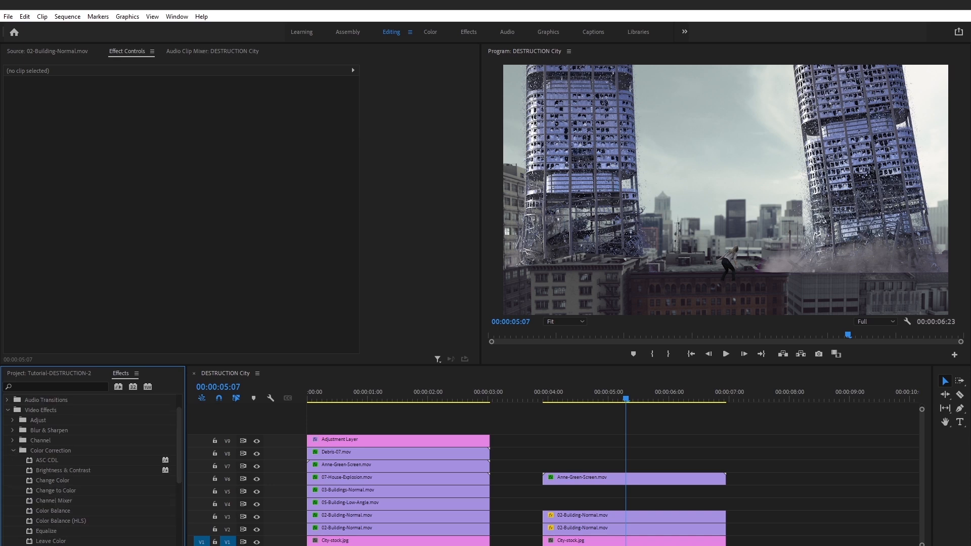
click(591, 529)
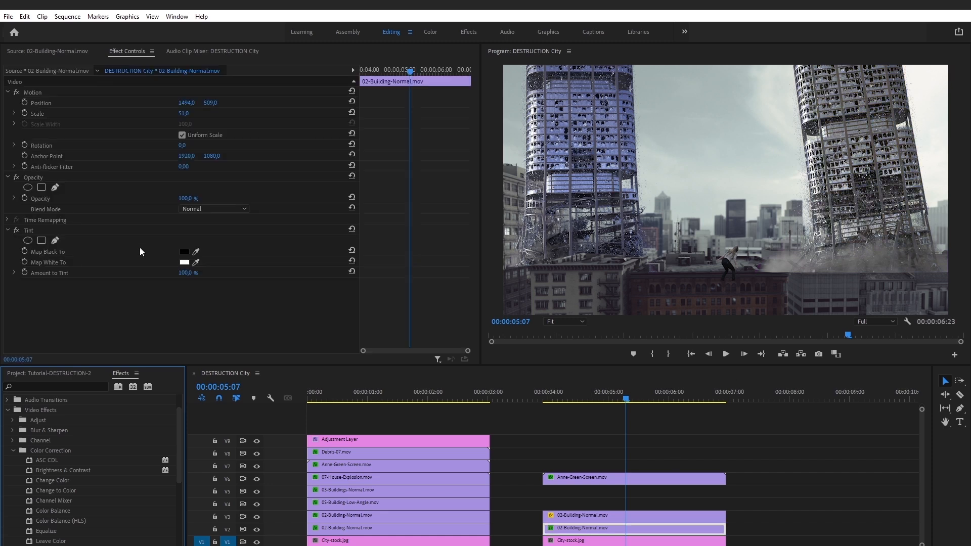
drag(179, 274, 165, 273)
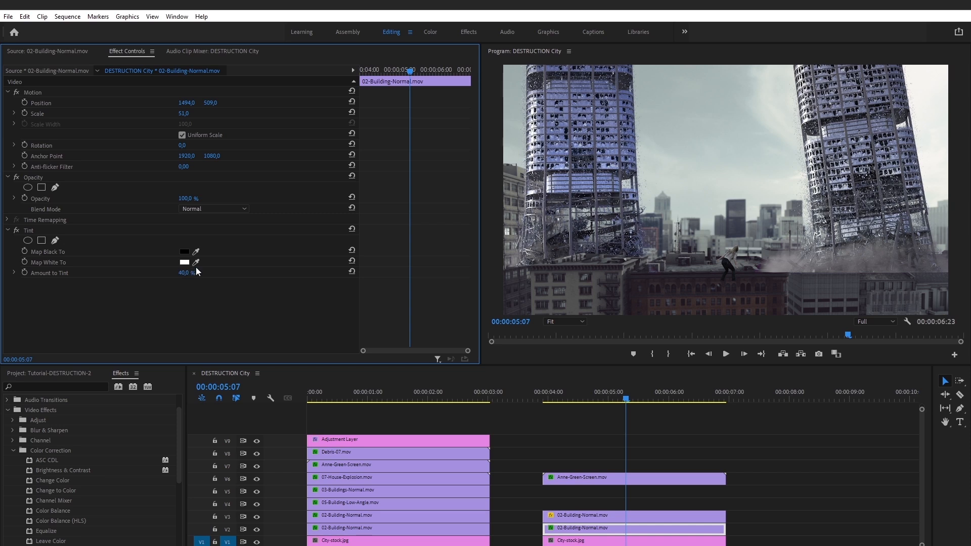
- Copy the Tint effect from the V2 building clip to the building clip on V3
click(29, 231)
right_click(29, 231)
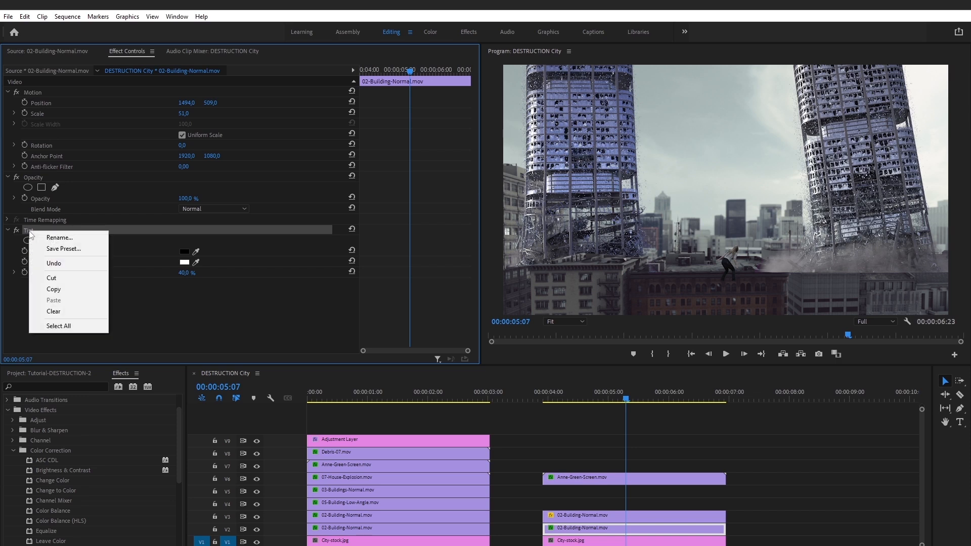
click(55, 290)
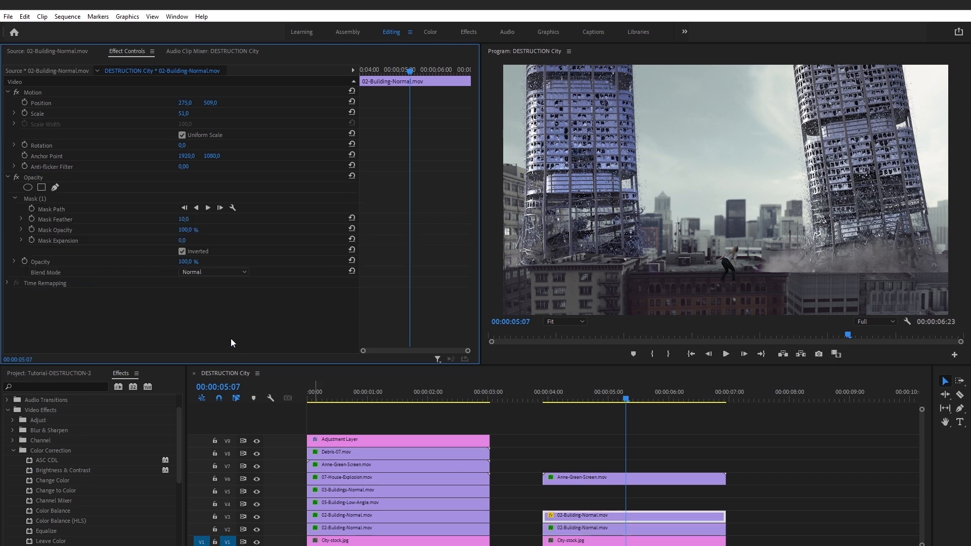
right_click(213, 320)
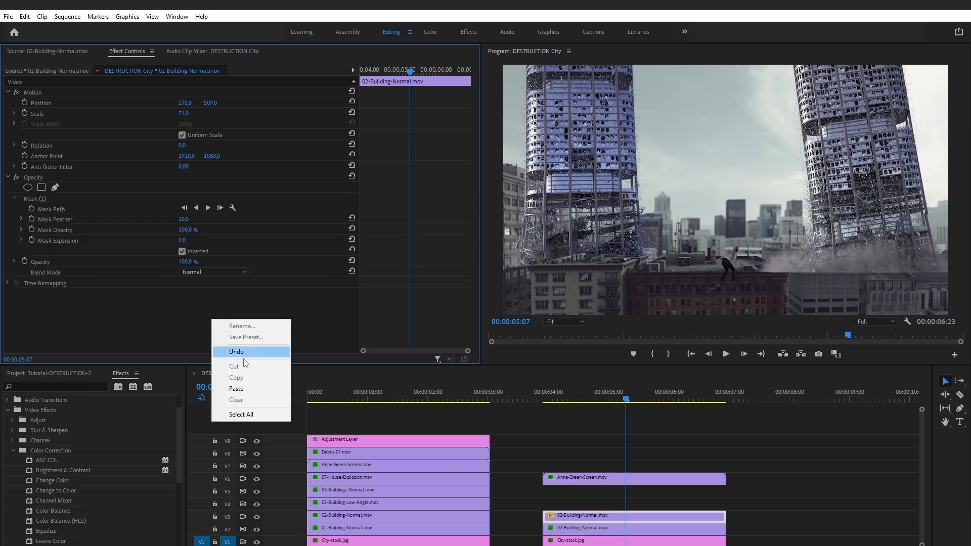
click(244, 388)
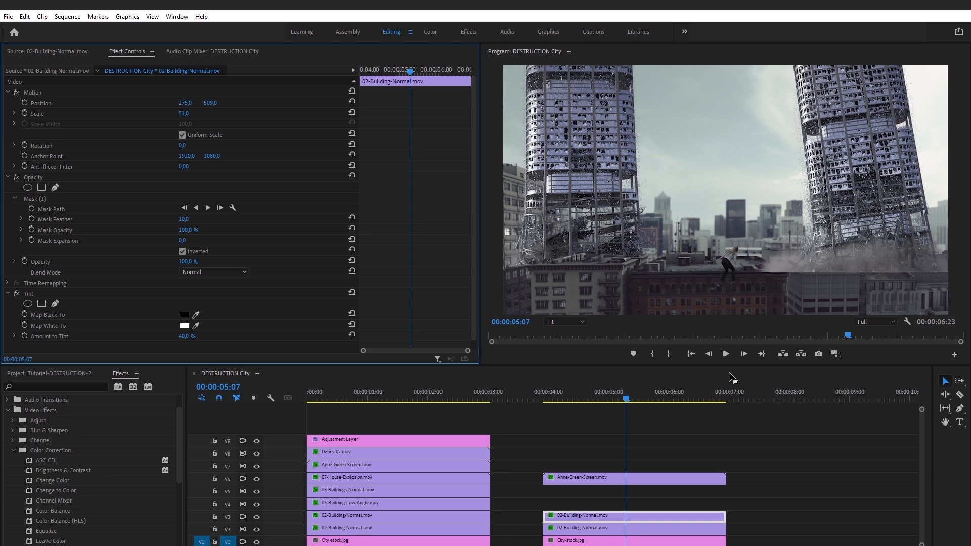
- Preview 03-Buildings-Normal.mov and place it on track V4, aligned with the city image's start
click(43, 372)
double_click(81, 466)
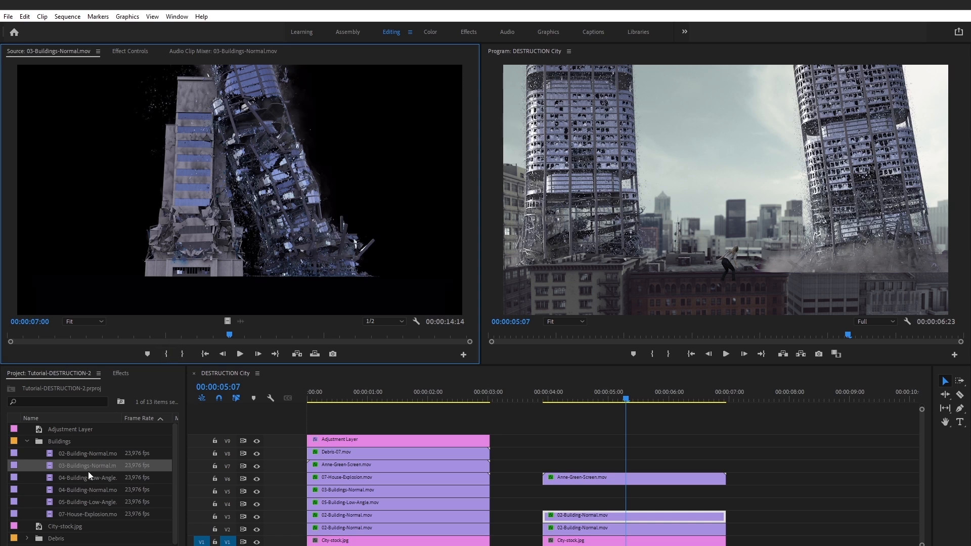
drag(210, 333, 157, 339)
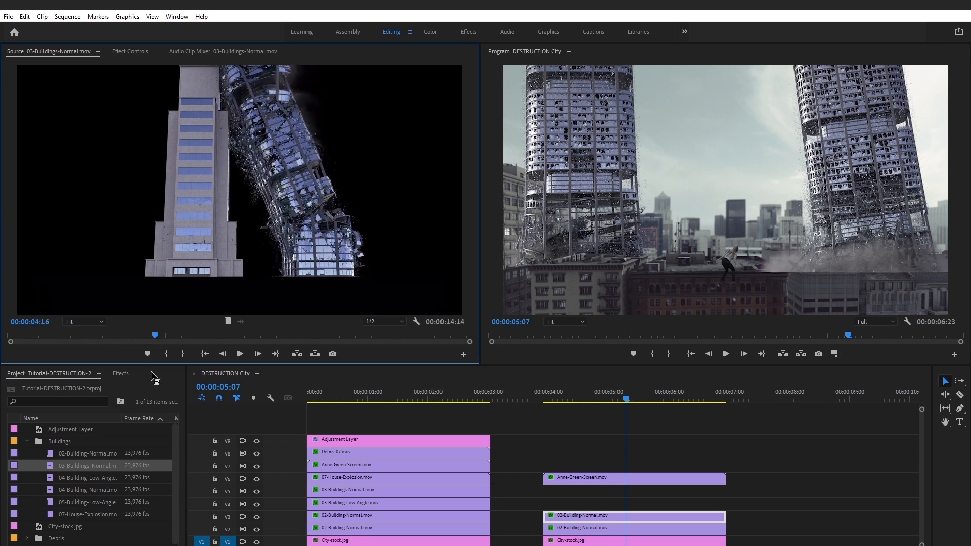
drag(51, 467, 553, 506)
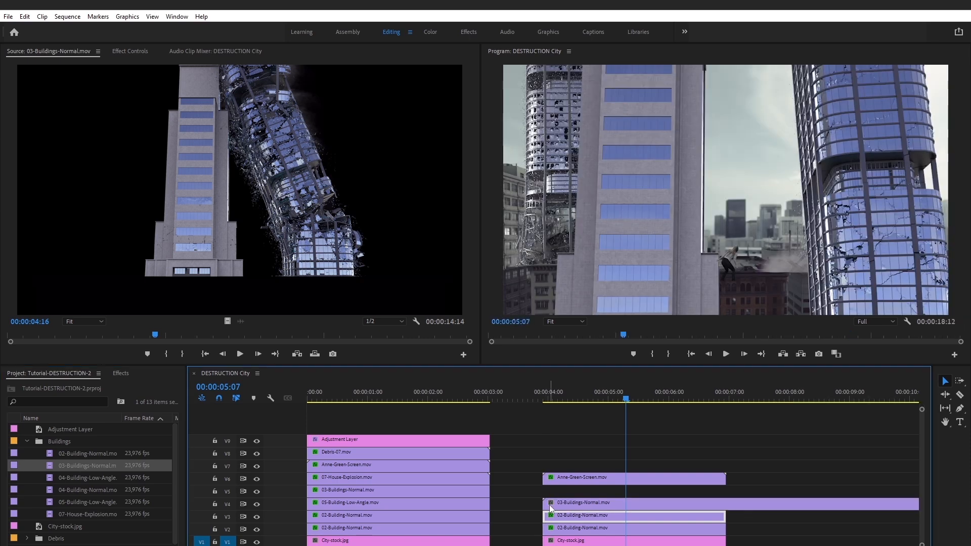
- Set the scale of the 03-Buildings-Normal.mov clip on V4 to 52
click(590, 502)
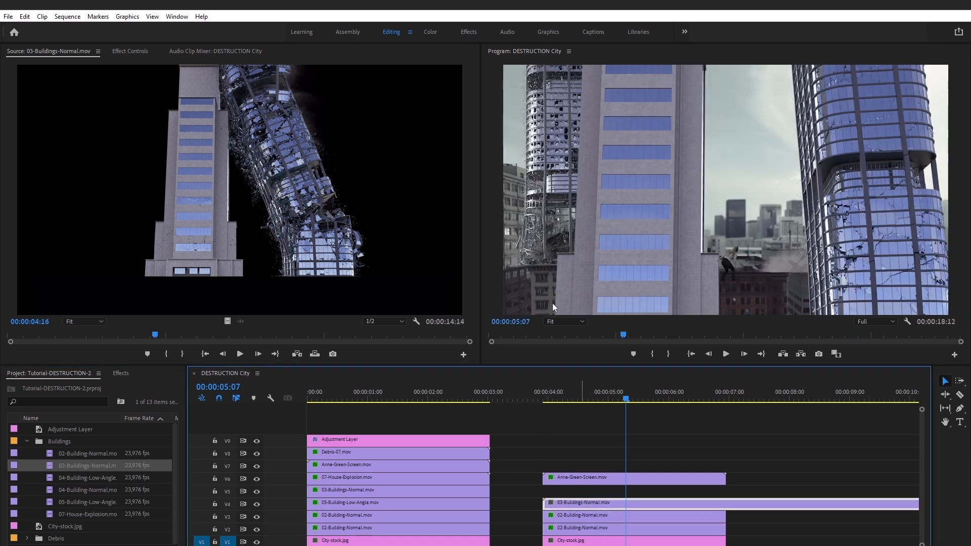
click(144, 51)
drag(191, 113, 167, 114)
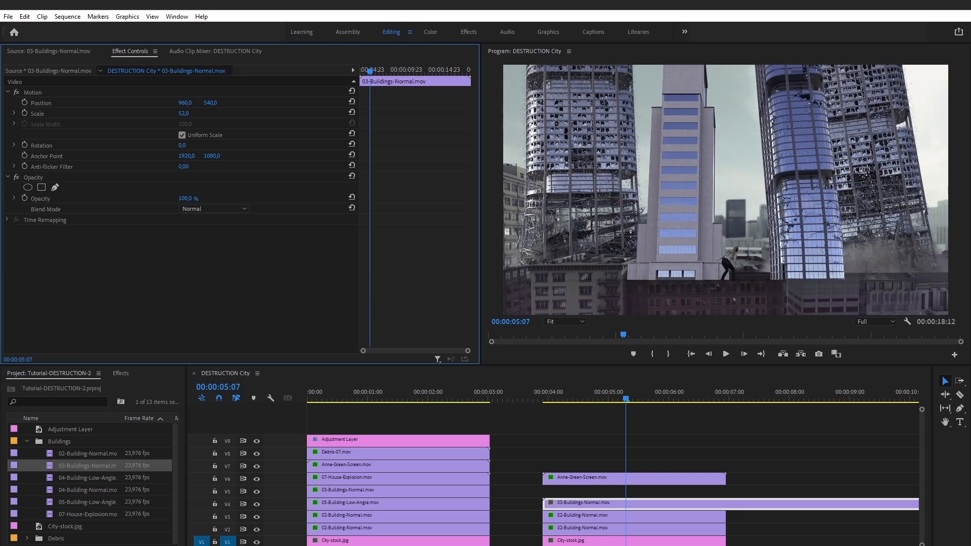
- Trim the V4 clip's opening so it starts further into the collapse, and cut off everything past the city image's end
mouse_move(547, 502)
mouse_down()
mouse_move(878, 482)
mouse_move(860, 503)
mouse_move(560, 507)
mouse_up()
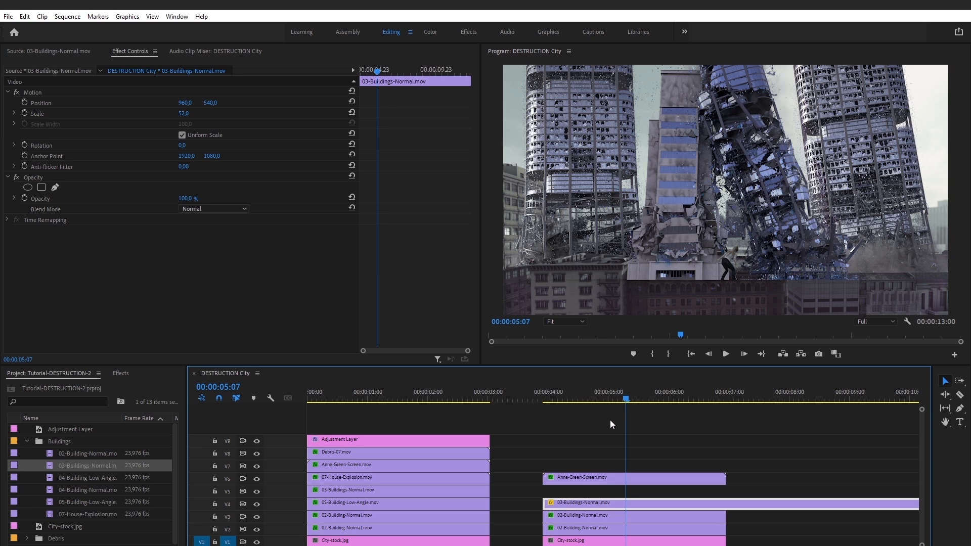
click(959, 394)
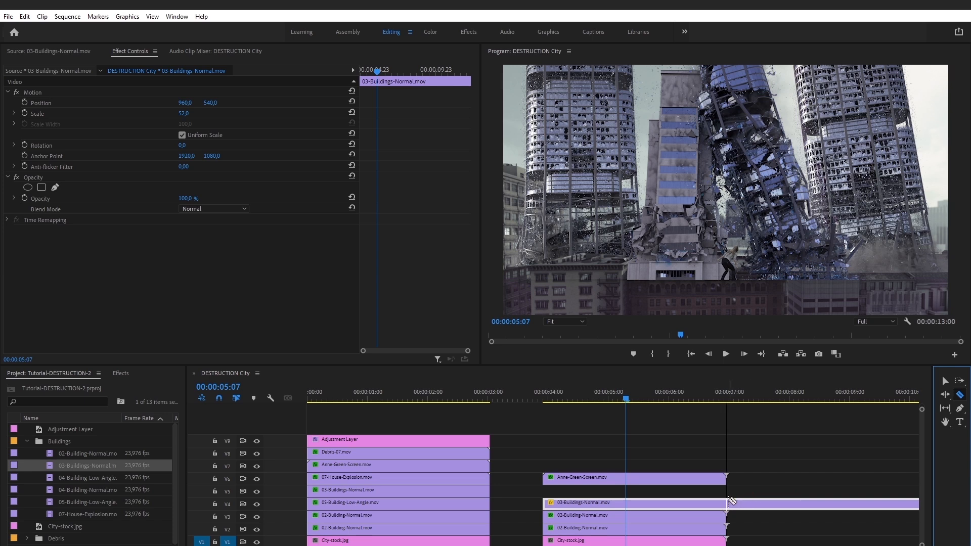
click(729, 502)
key(v)
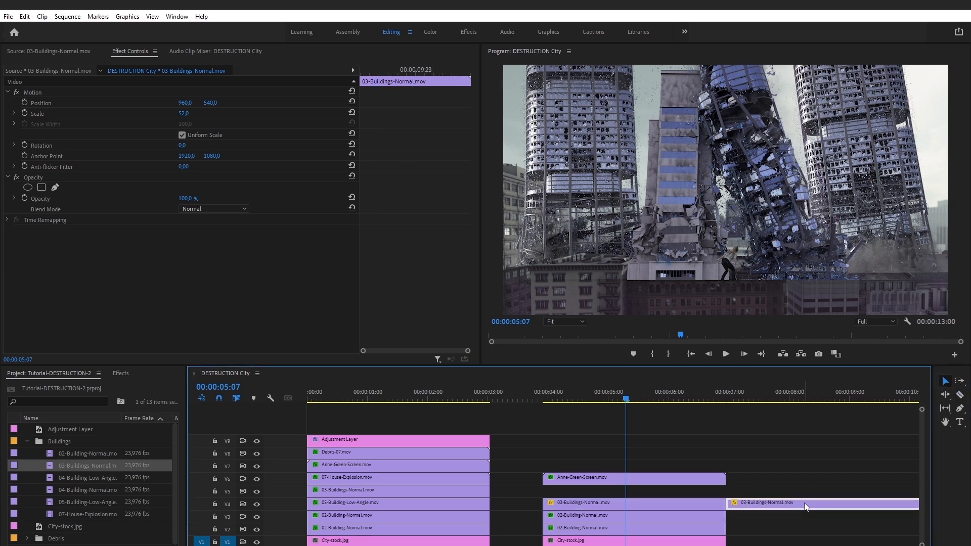
key(Delete)
click(640, 505)
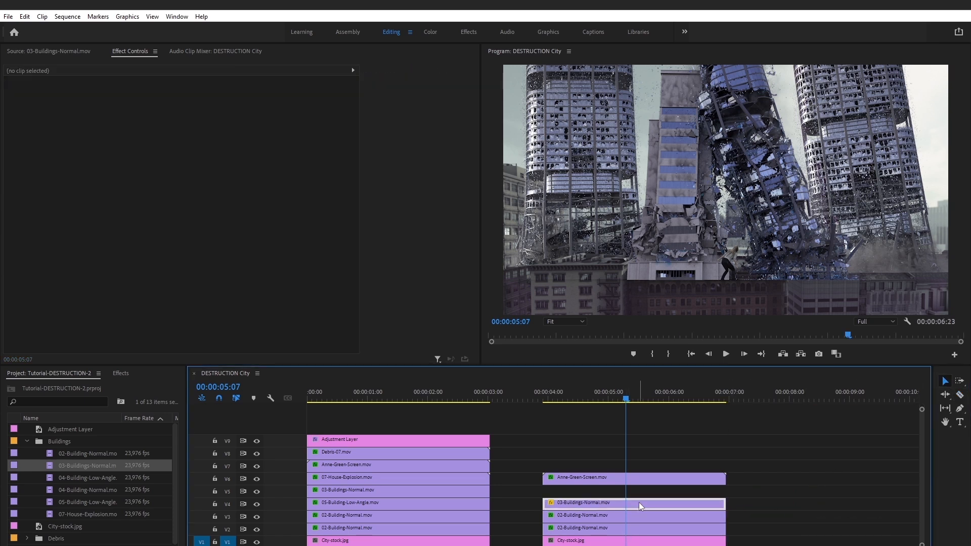
- Paste the copied Tint effect onto the 03-Buildings-Normal.mov clip on V4
right_click(94, 266)
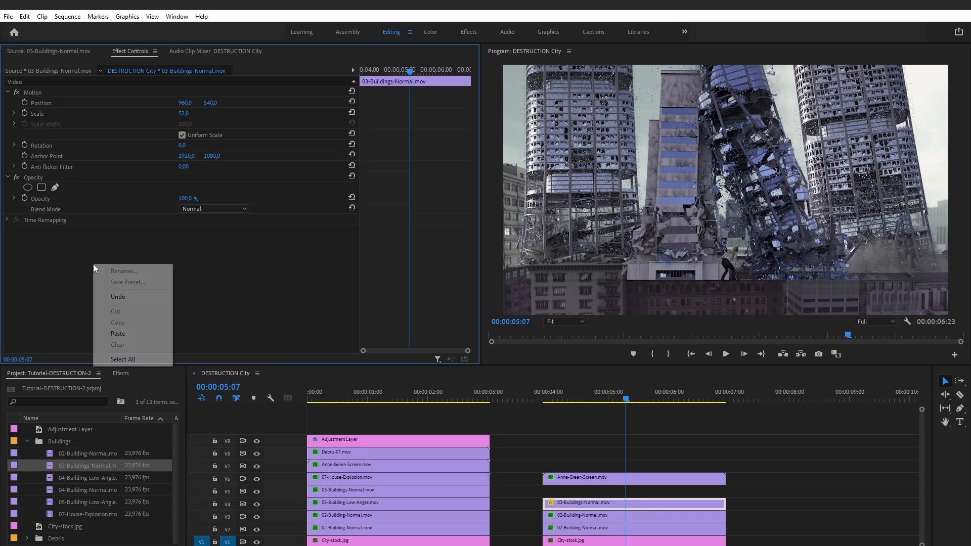
click(118, 333)
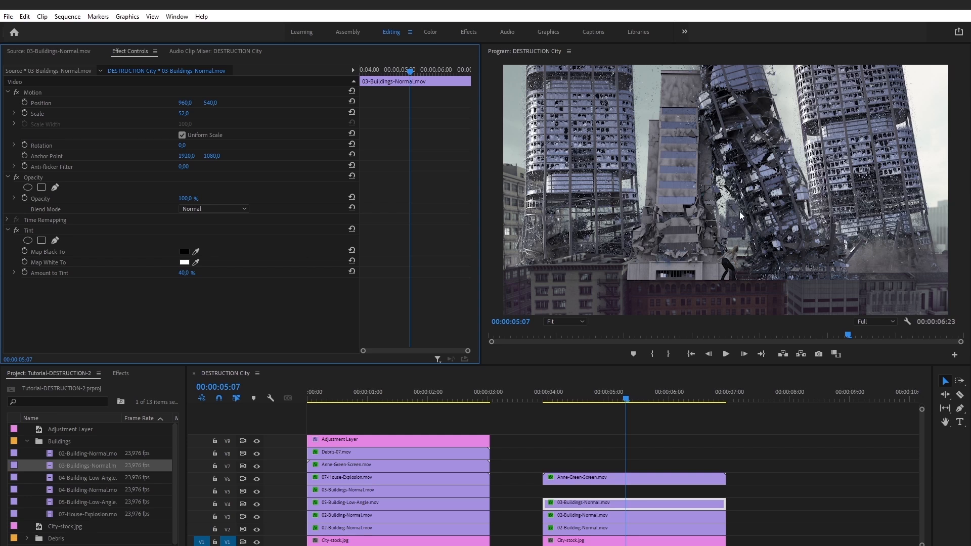
click(590, 502)
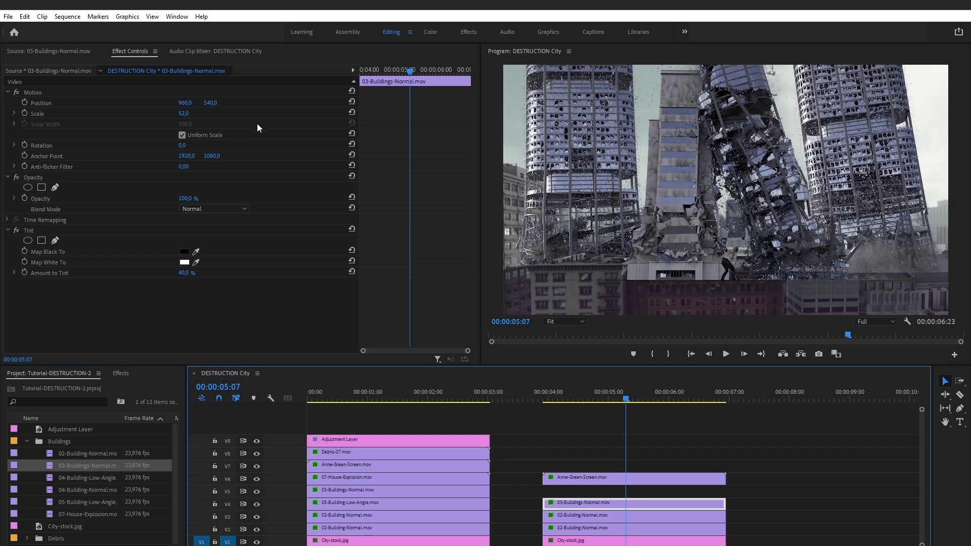
drag(545, 503, 597, 502)
drag(725, 504, 681, 504)
key(ctrl+z)
- Set the V4 03-Buildings-Normal.mov clip's scale to 70 and vertical position to 539, and preview its collapse over the city
drag(181, 118, 217, 105)
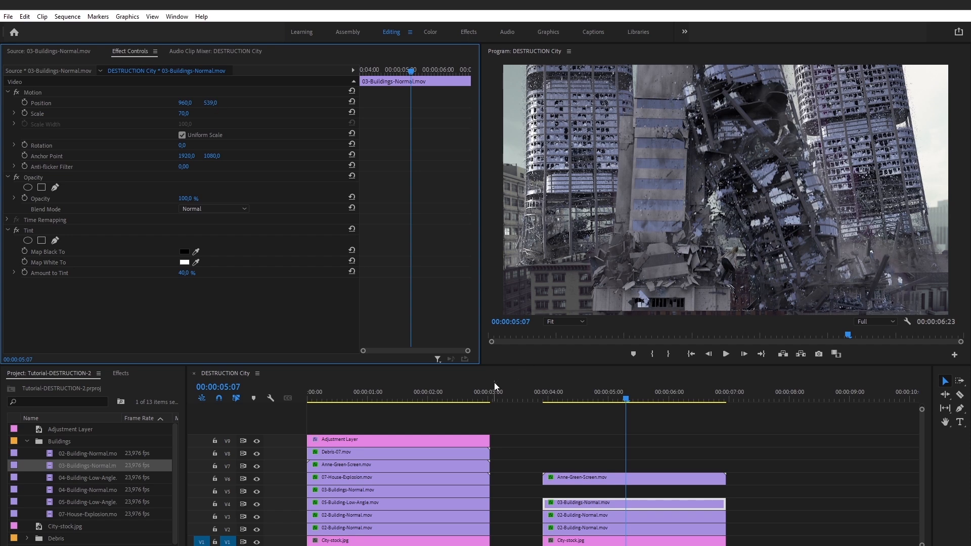
drag(463, 394, 612, 384)
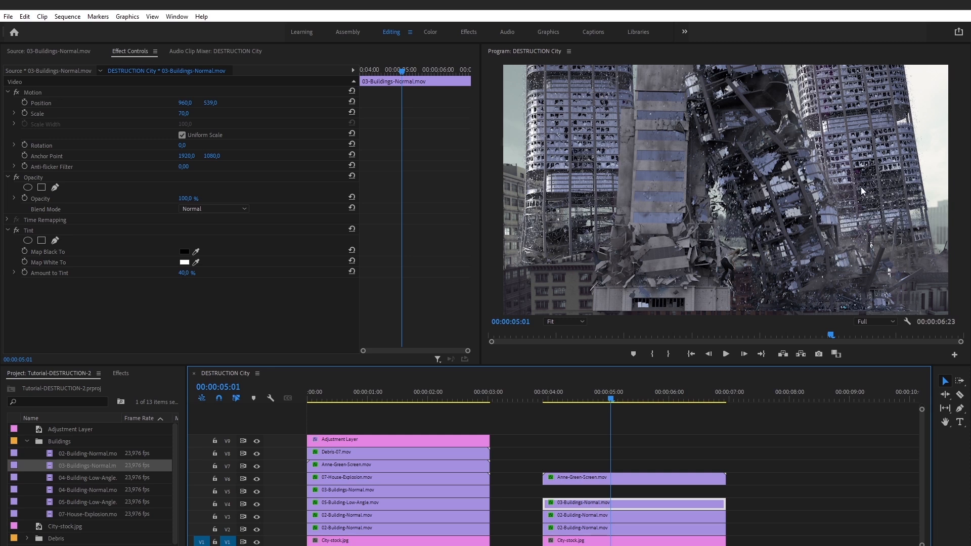
drag(589, 393, 629, 393)
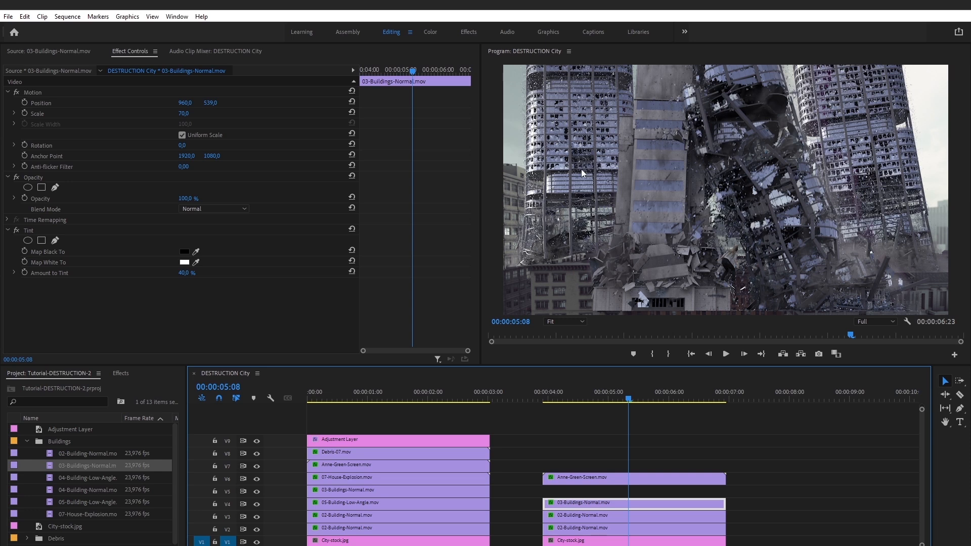
- Preview the remaining building footage, including 04-Building-Low-Angle.mov, and scan 05-Building-Low-Angle.mov from the standing building to the dust cloud
double_click(95, 480)
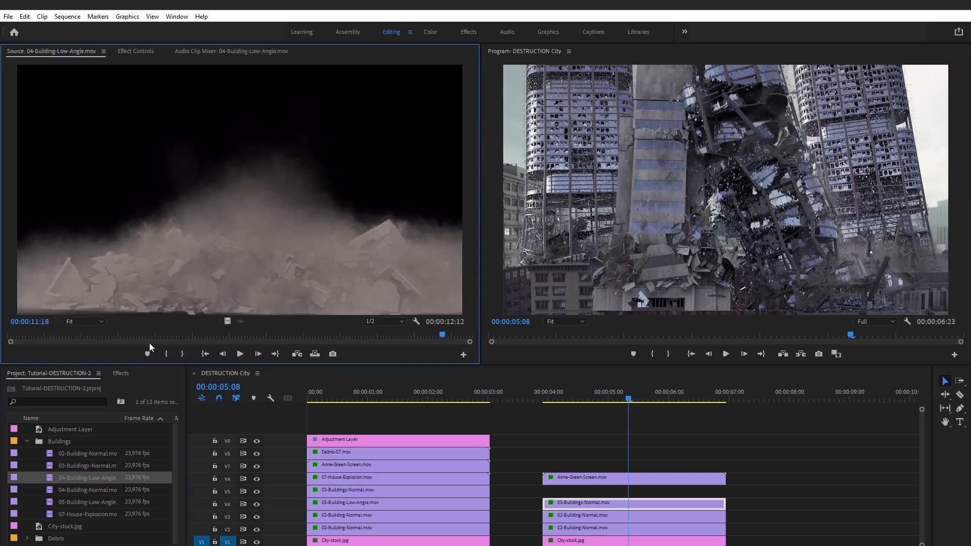
double_click(87, 490)
double_click(77, 506)
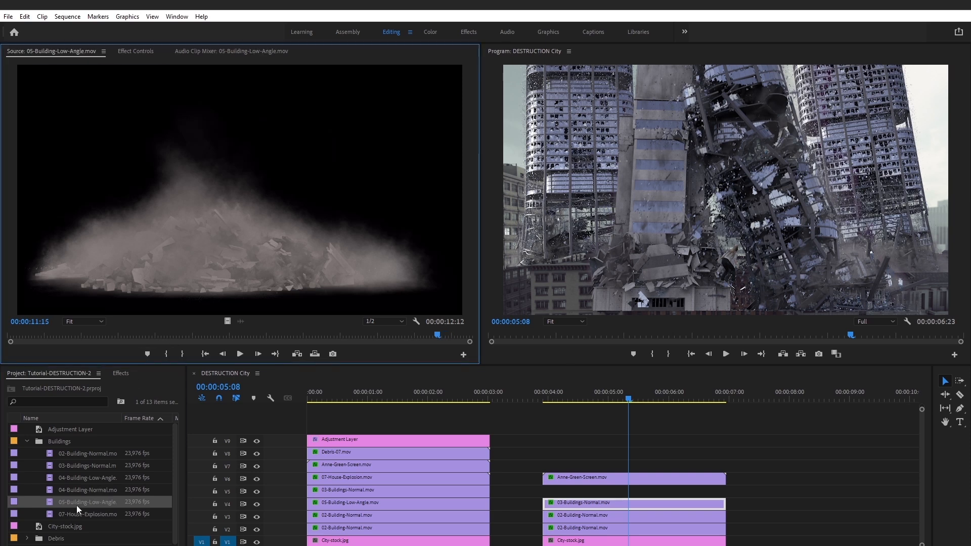
drag(266, 336, 73, 353)
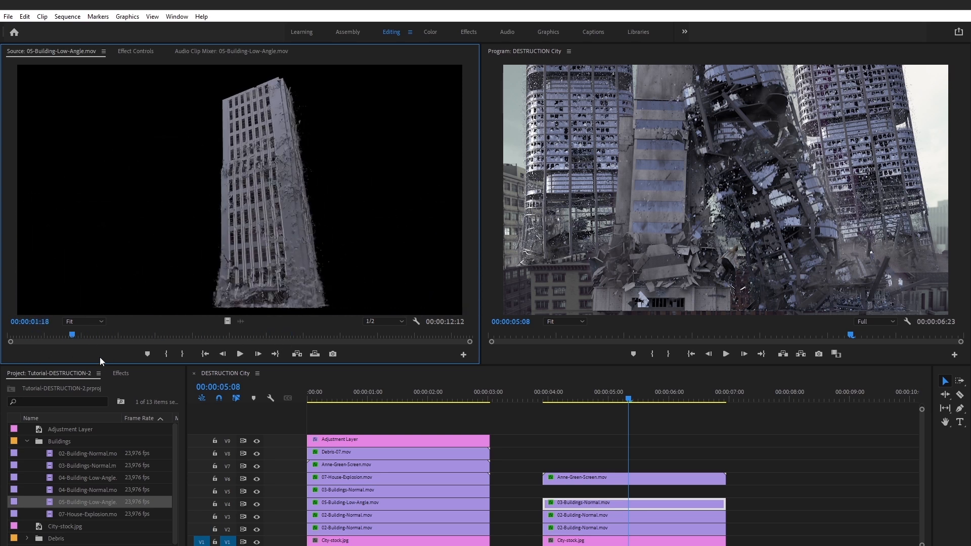
drag(98, 337, 339, 340)
- Add 05-Building-Low-Angle.mov on track V5 past the city image's end, cut off its opening and close the gap to the other clips
drag(50, 506, 747, 498)
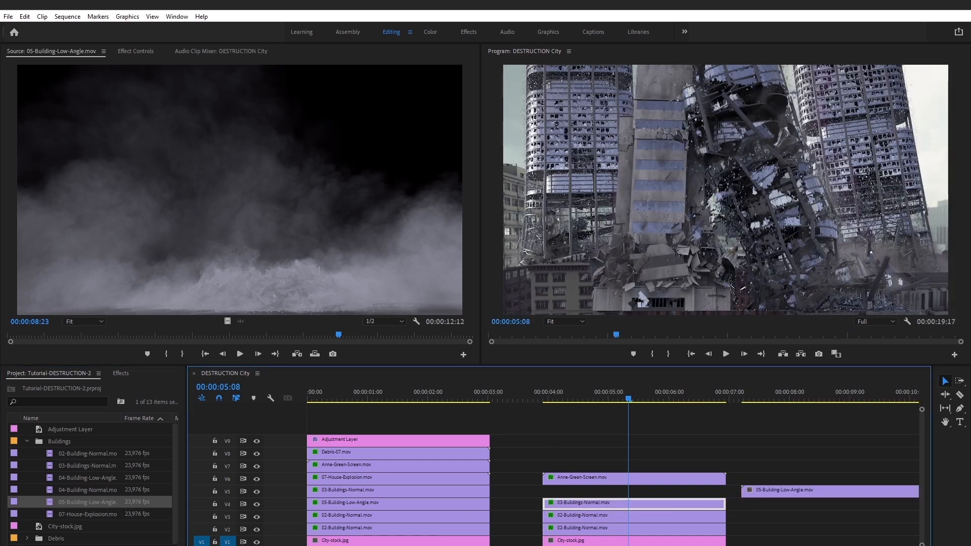
key(minus)
key(minus)
drag(428, 490, 553, 490)
key(equal)
key(equal)
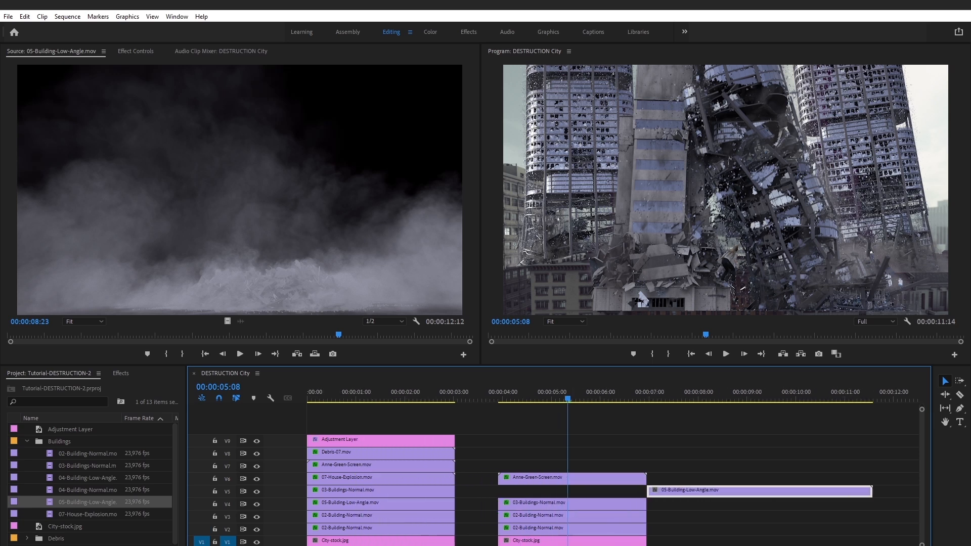
key(equal)
key(minus)
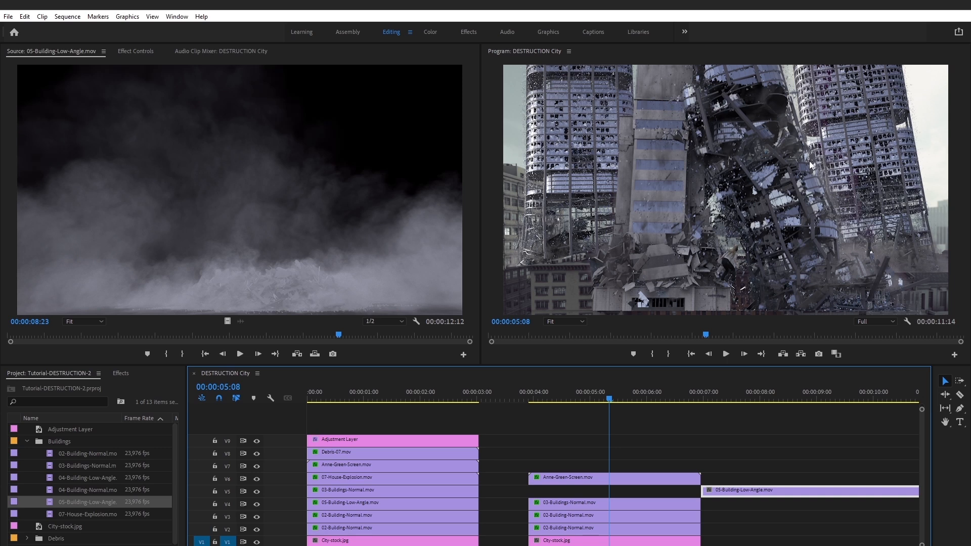
- Raise 03-Buildings-Normal.mov to V5 and put 05-Building-Low-Angle.mov beneath it on V4, trimmed to match the city image's start and end
drag(729, 497, 780, 495)
mouse_move(559, 505)
mouse_down()
mouse_move(550, 508)
mouse_move(554, 493)
mouse_up()
drag(745, 499, 575, 502)
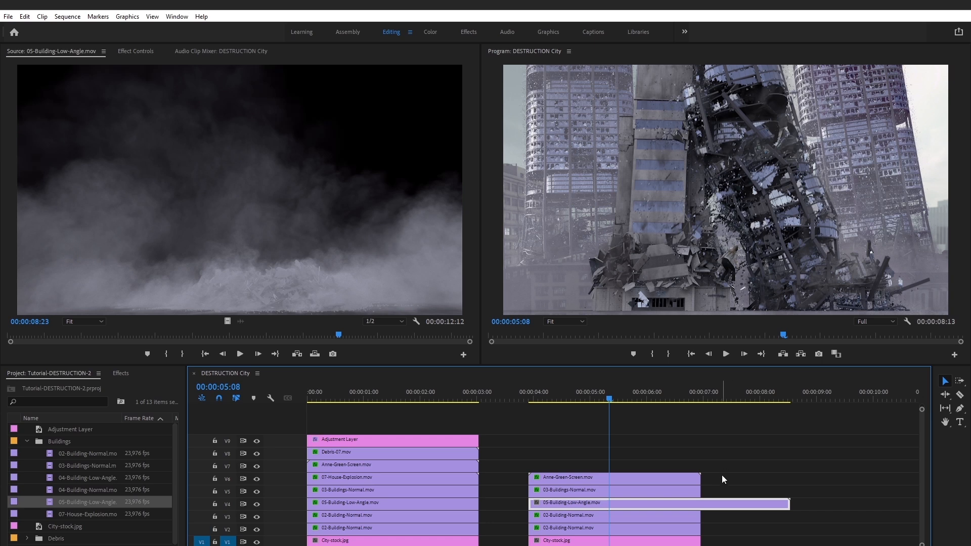
drag(789, 503, 703, 503)
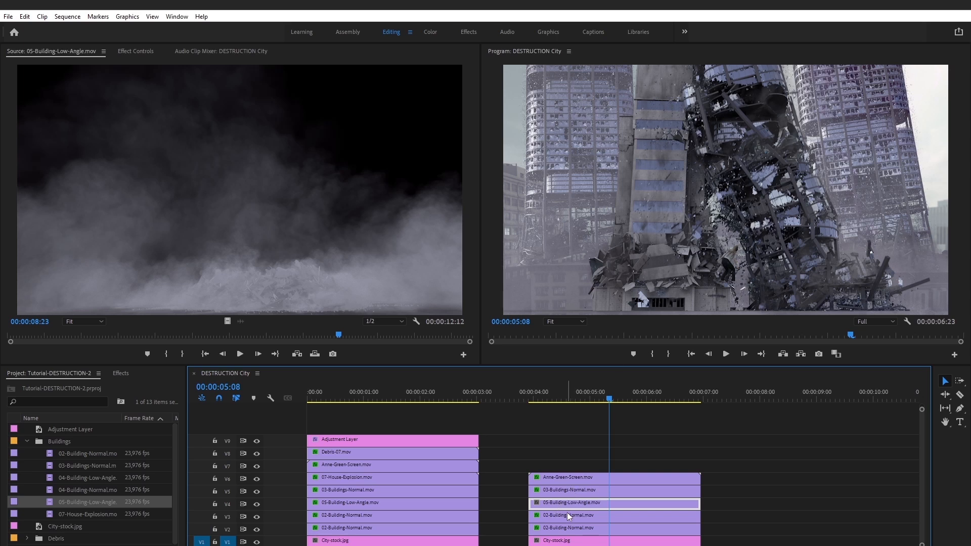
- Set the opacity of the V4 05-Building-Low-Angle.mov clip to 40% and preview the dust in the composite
click(130, 51)
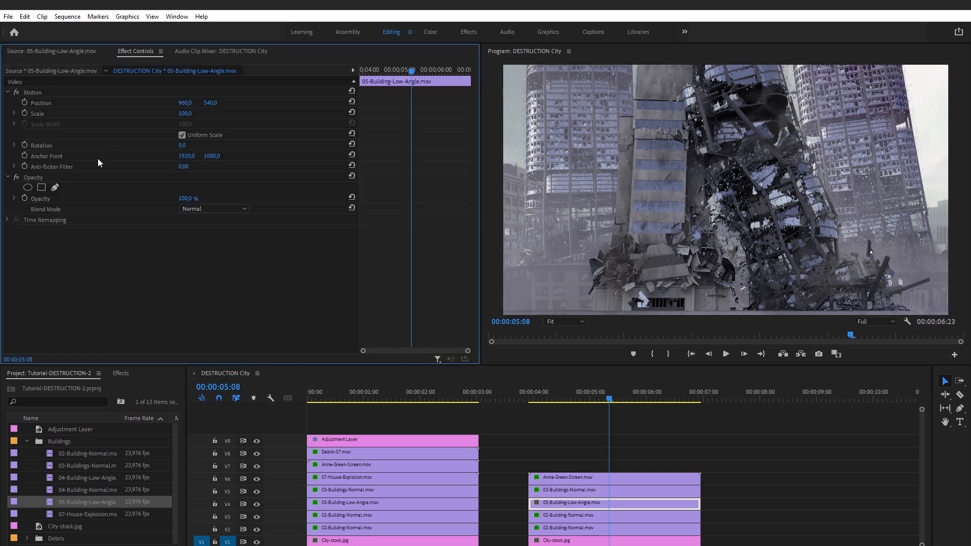
click(188, 199)
text(15)
key(Return)
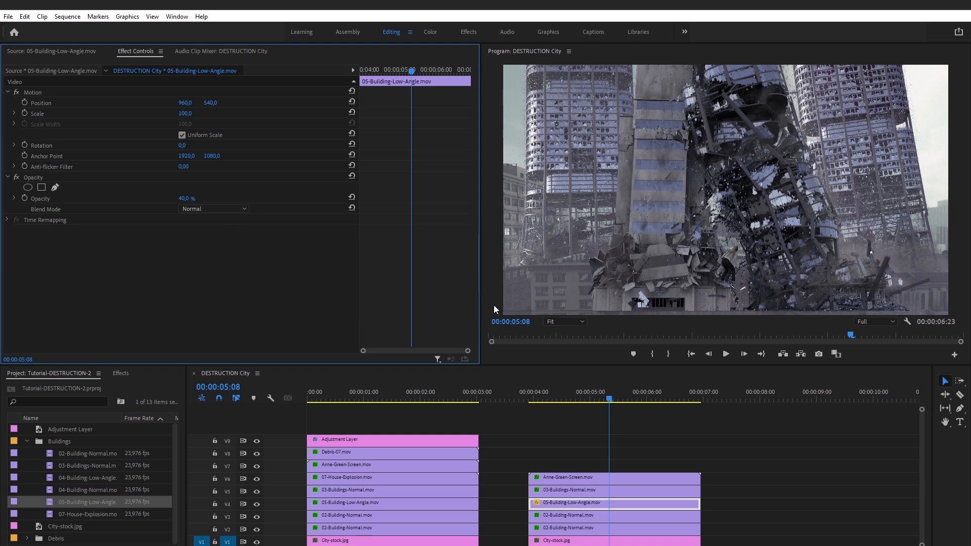
mouse_move(582, 396)
mouse_down()
mouse_move(553, 396)
mouse_move(651, 392)
mouse_move(590, 393)
mouse_move(626, 380)
mouse_move(576, 399)
mouse_up()
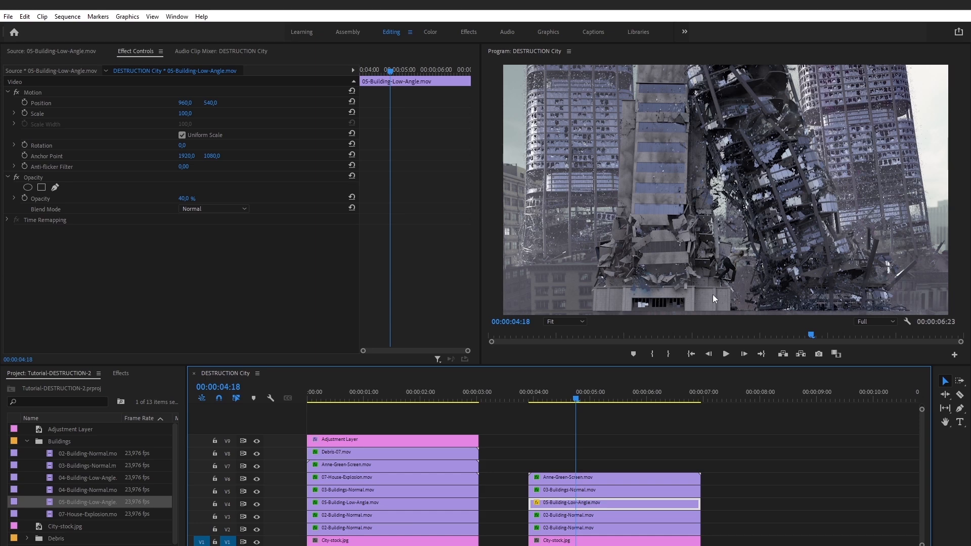
click(555, 399)
drag(556, 398, 586, 390)
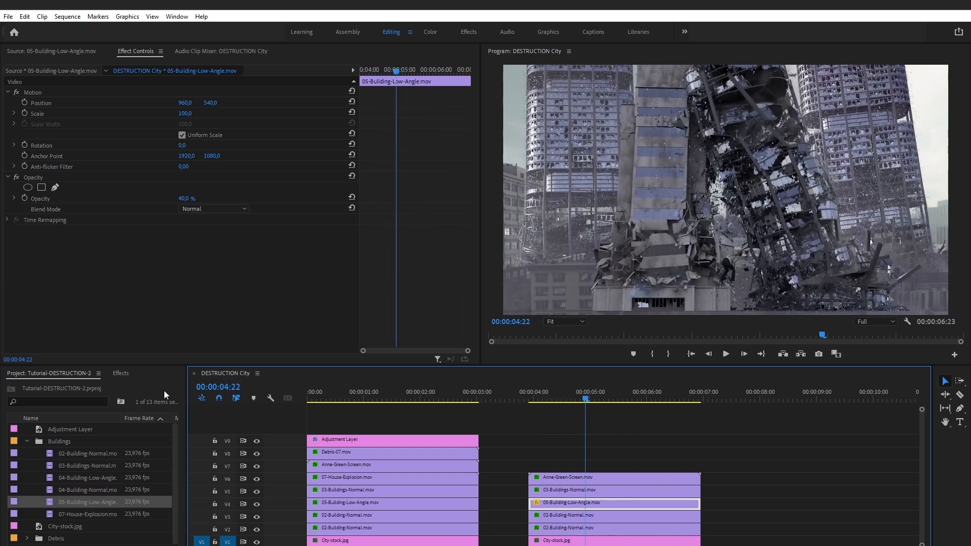
- Preview 07-House-Explosion.mov, raise the second shot's green-screen clip to V8, and add the explosion clip on V6 past the city image's end
double_click(91, 514)
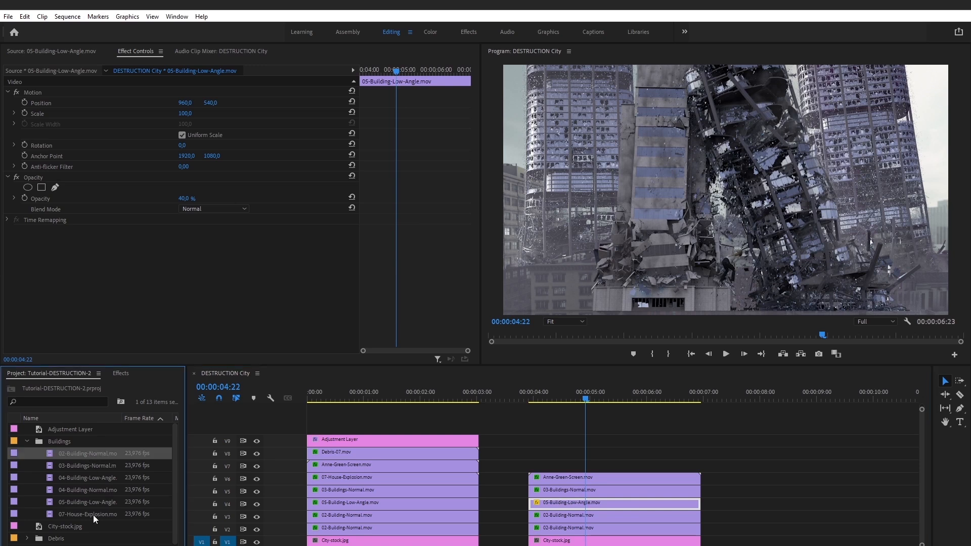
drag(30, 337, 441, 338)
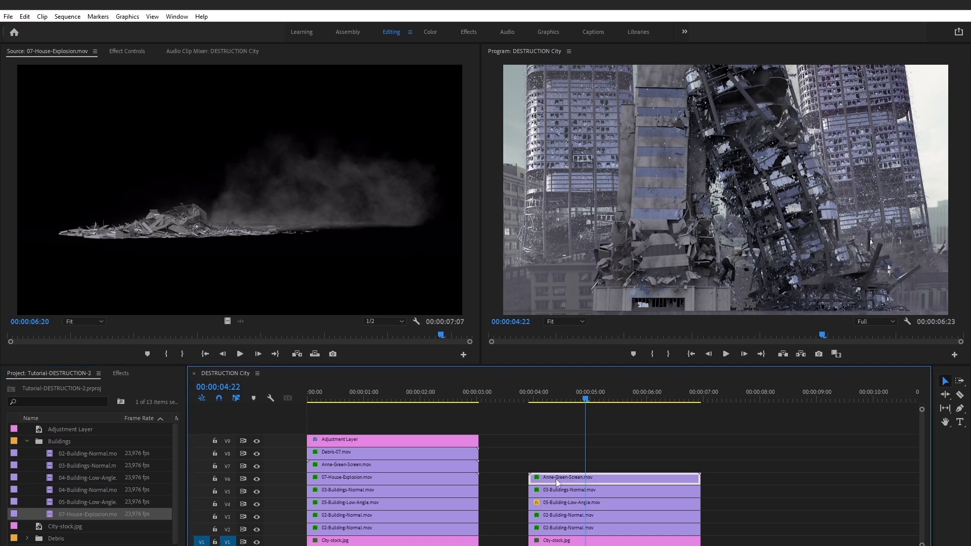
drag(551, 478, 551, 459)
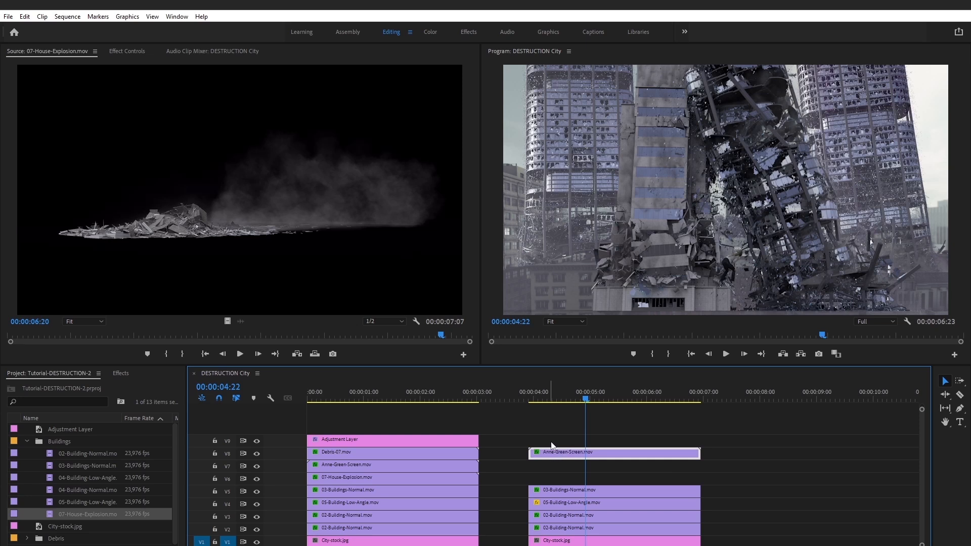
drag(49, 513, 713, 478)
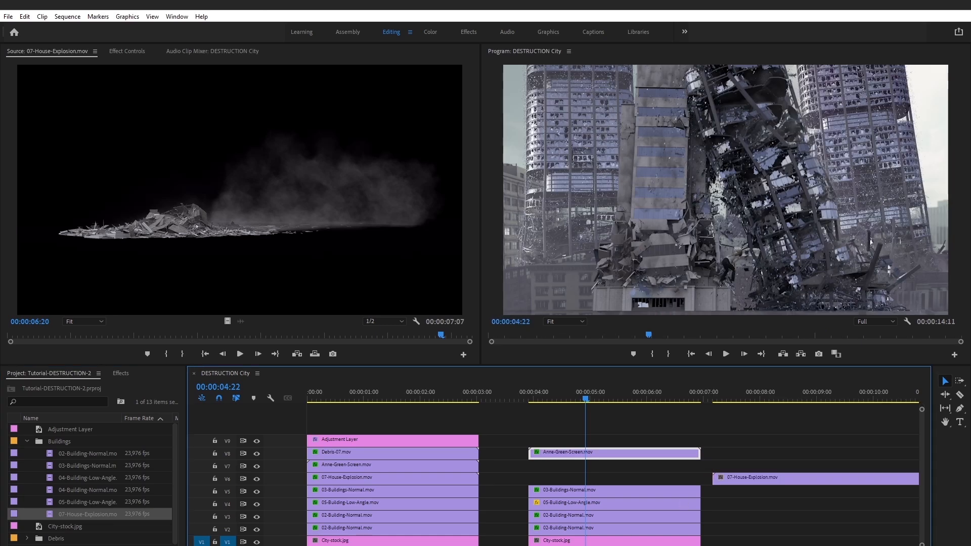
- Trim the opening of 07-House-Explosion.mov close to its settled rubble and add a frame hold at 00:00:07:16
scroll(607, 486, down, 5)
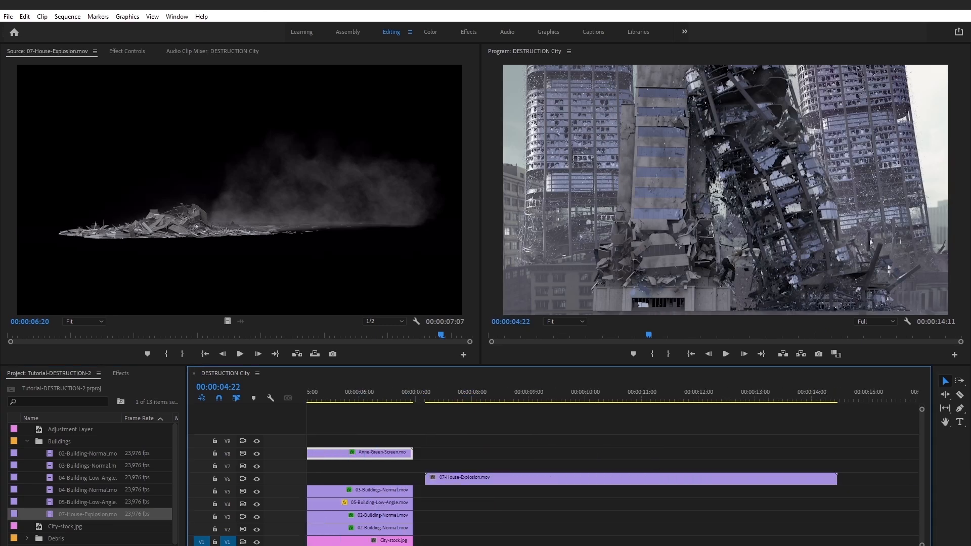
drag(428, 478, 453, 478)
mouse_move(461, 398)
mouse_down()
mouse_move(471, 398)
mouse_move(453, 398)
mouse_up()
right_click(457, 485)
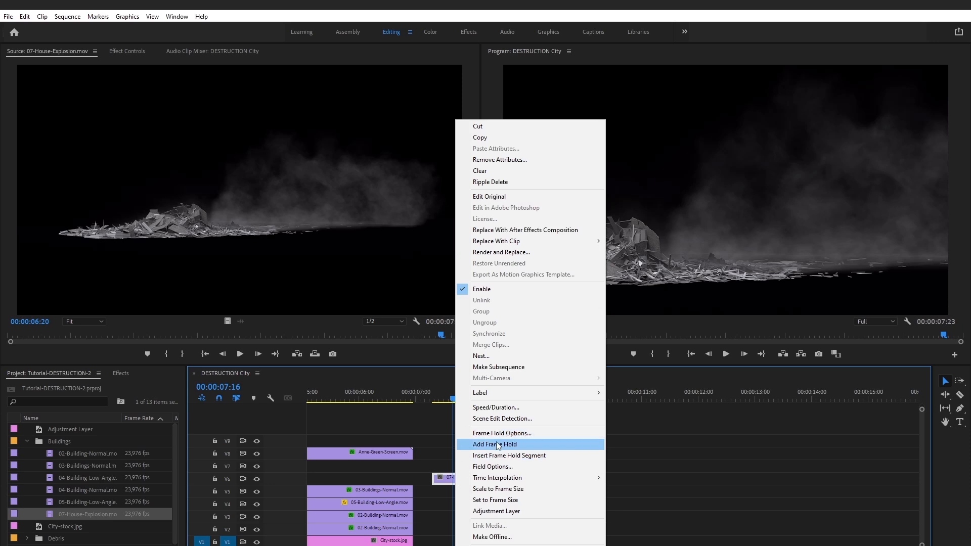
click(513, 447)
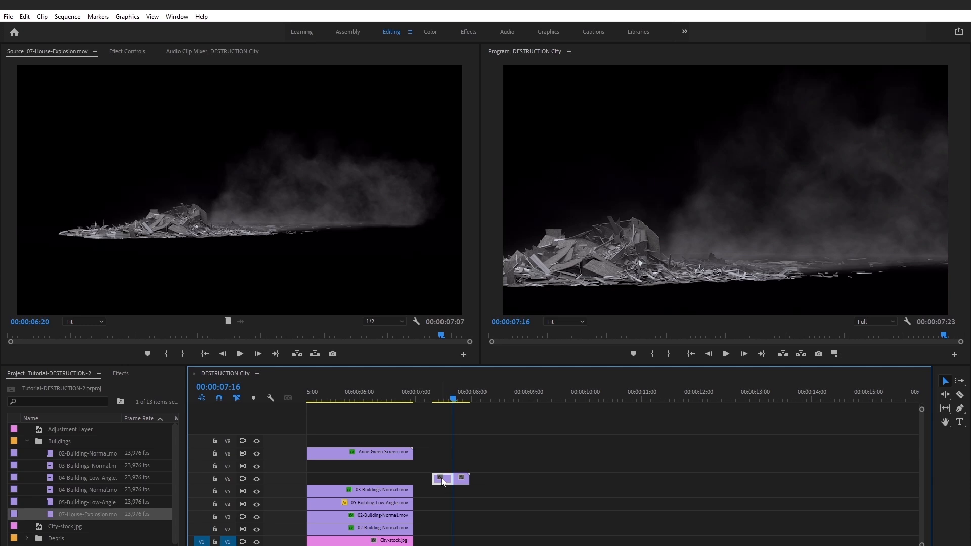
- Keep only the frozen rubble frame on V6, aligned with the city image's start and extended to its end
drag(453, 479, 353, 475)
drag(641, 479, 483, 477)
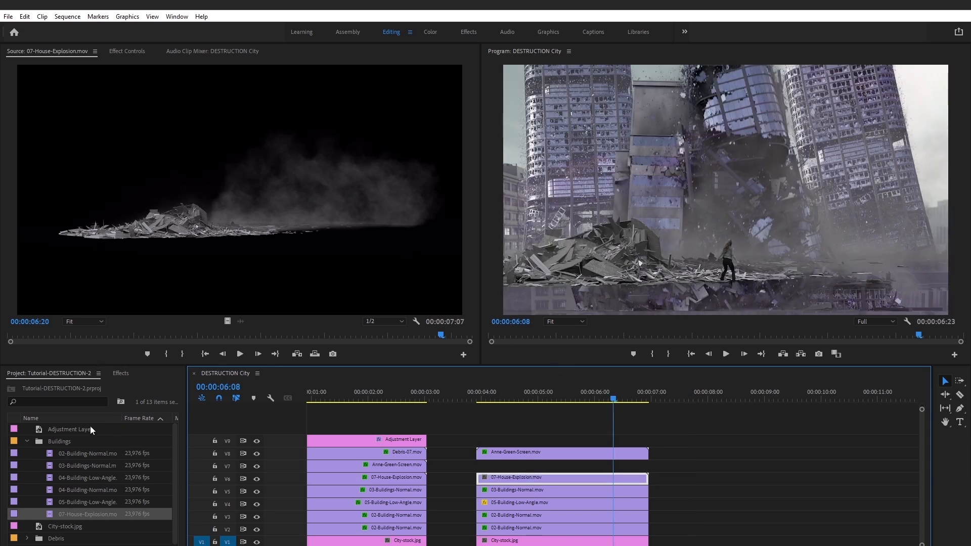
- Apply the Tint effect at 100% to the frozen 07-House-Explosion.mov clip on V6
click(27, 441)
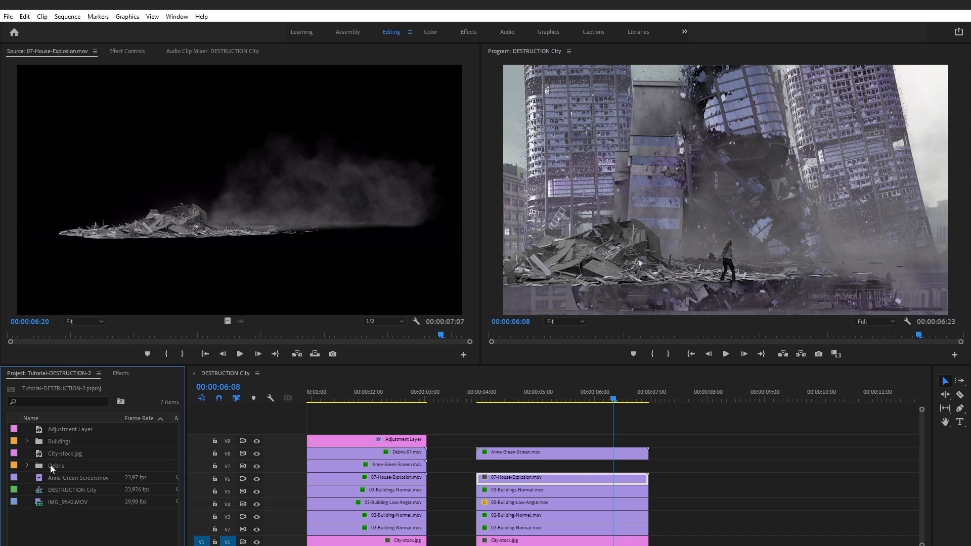
click(119, 375)
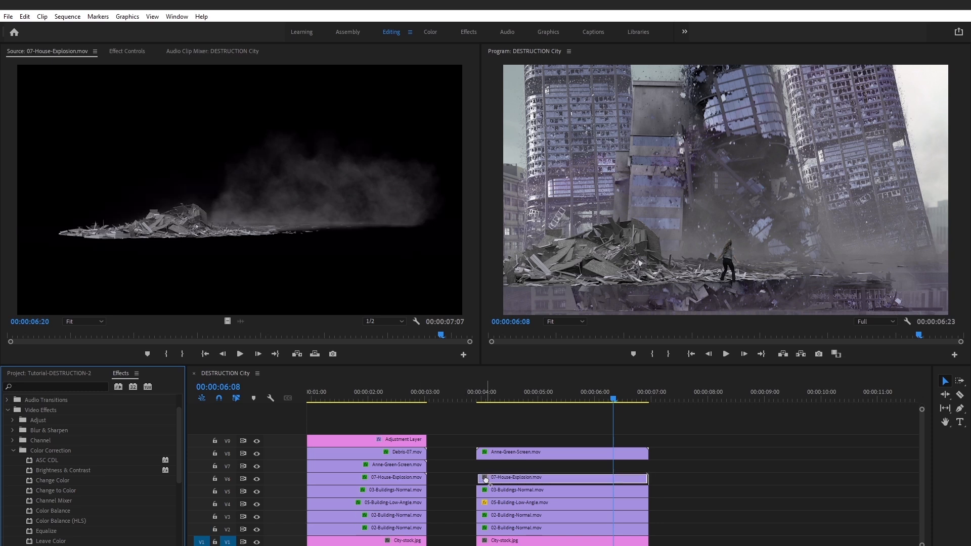
drag(486, 479, 488, 481)
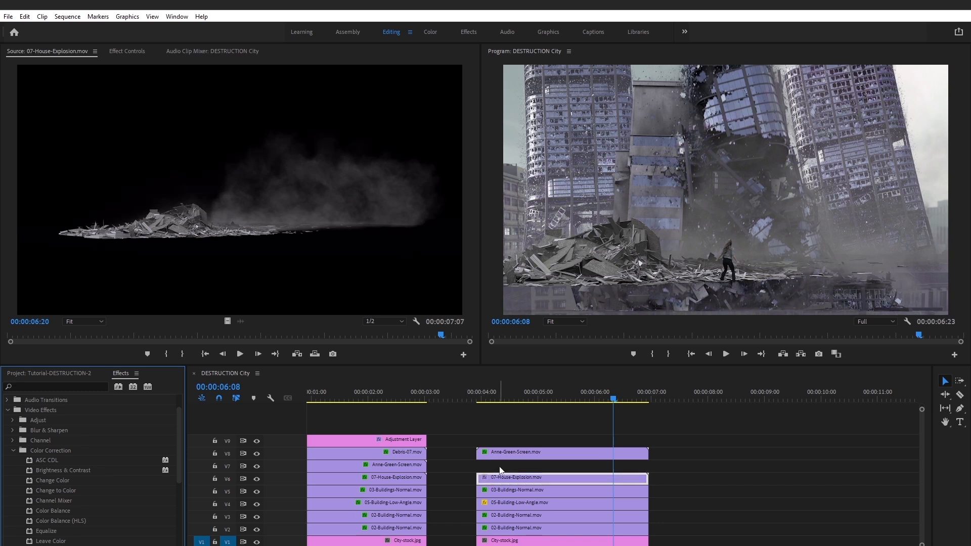
click(118, 52)
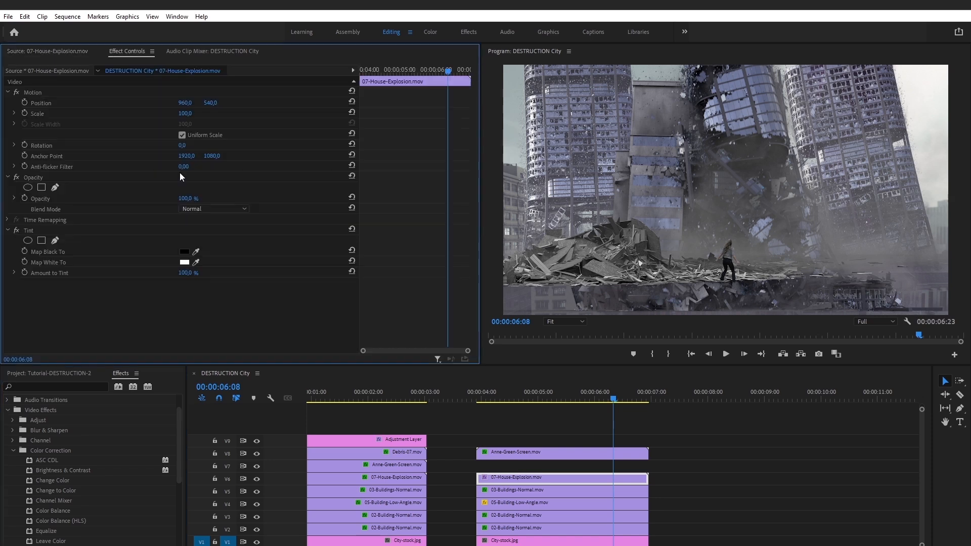
mouse_move(183, 272)
mouse_down()
mouse_move(155, 273)
mouse_move(197, 273)
mouse_up()
- Deselect the clips and check the composite with the rubble pile at 00:00:05:10
click(503, 421)
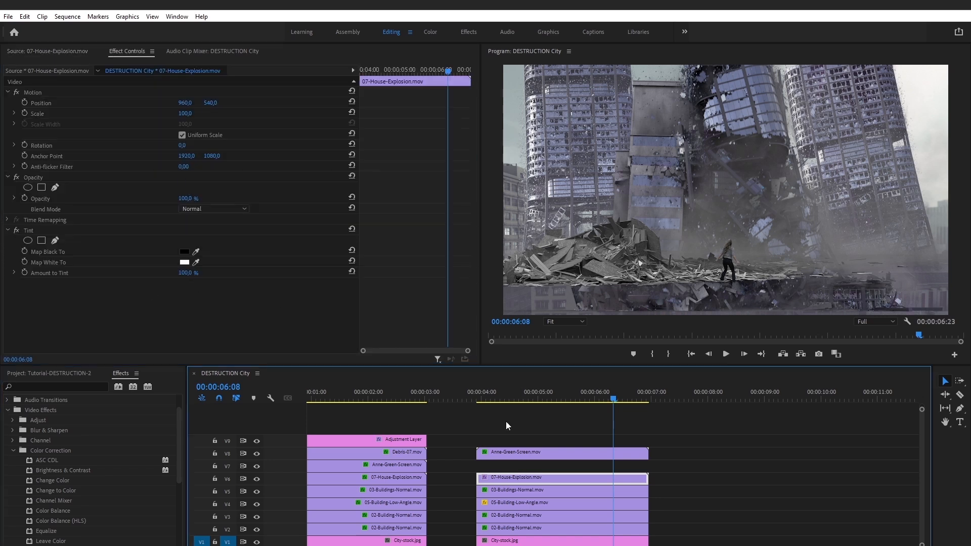
click(719, 426)
drag(613, 400, 562, 407)
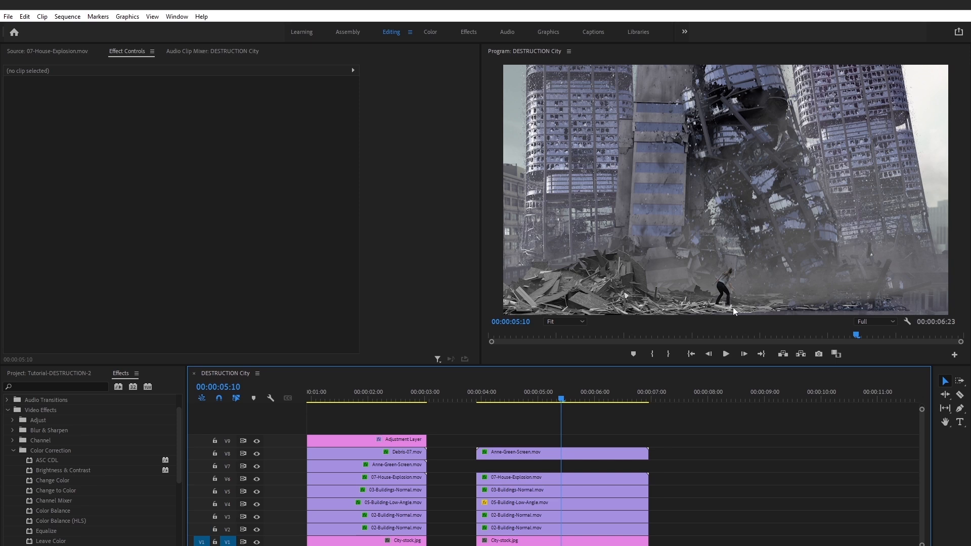
- Open the Debris bin and preview Debris-07.mov up to the settled debris on the ground
click(67, 374)
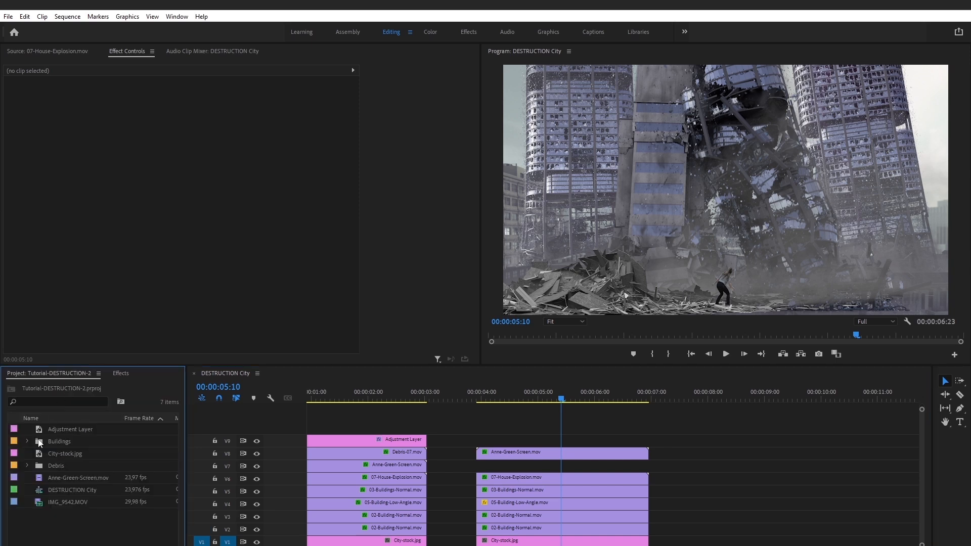
click(27, 466)
drag(46, 335, 333, 338)
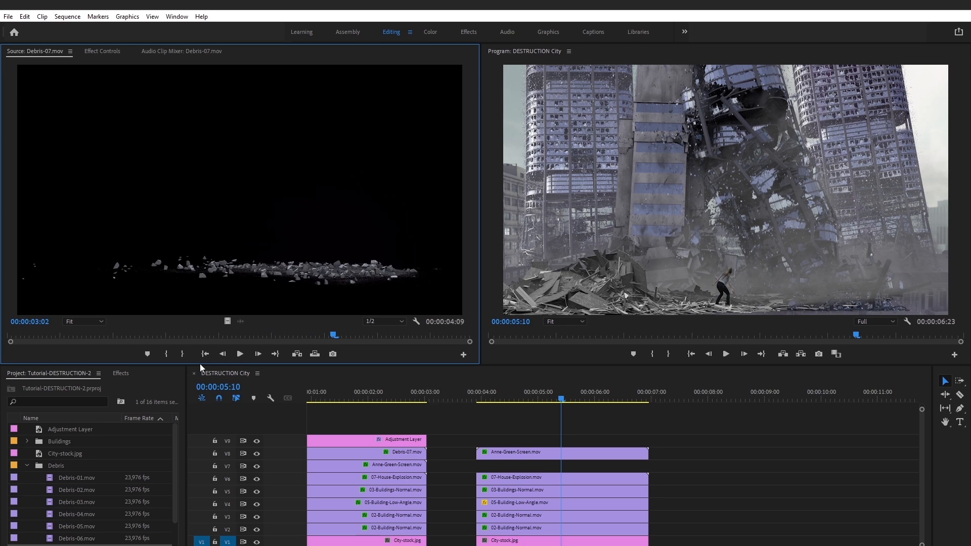
- Place Debris-07.mov on V7 with its start at 00:00:05:22 and scale it to 59%
drag(76, 545, 477, 468)
mouse_move(678, 399)
mouse_down()
mouse_move(694, 403)
mouse_move(668, 404)
mouse_move(677, 404)
mouse_up()
drag(673, 470, 786, 468)
drag(709, 401, 759, 407)
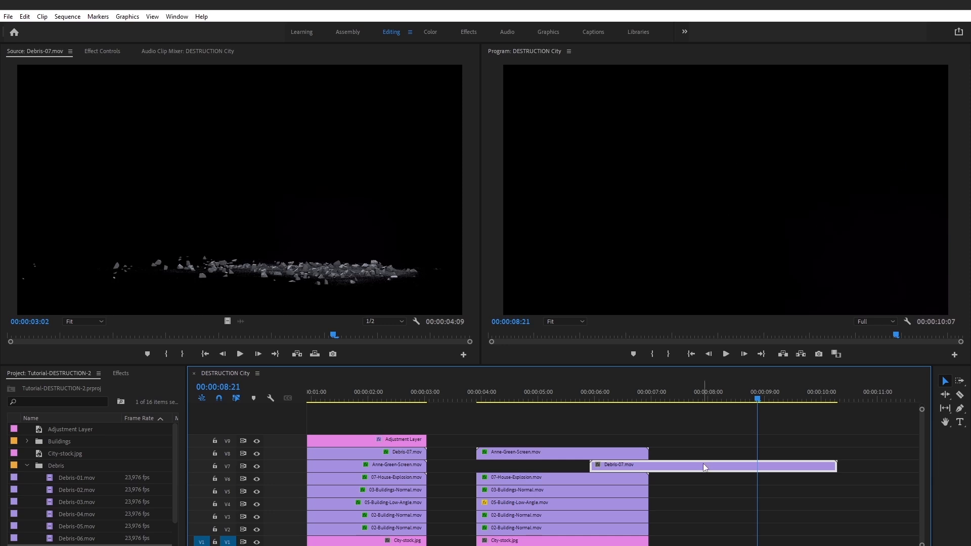
click(118, 50)
drag(186, 113, 165, 113)
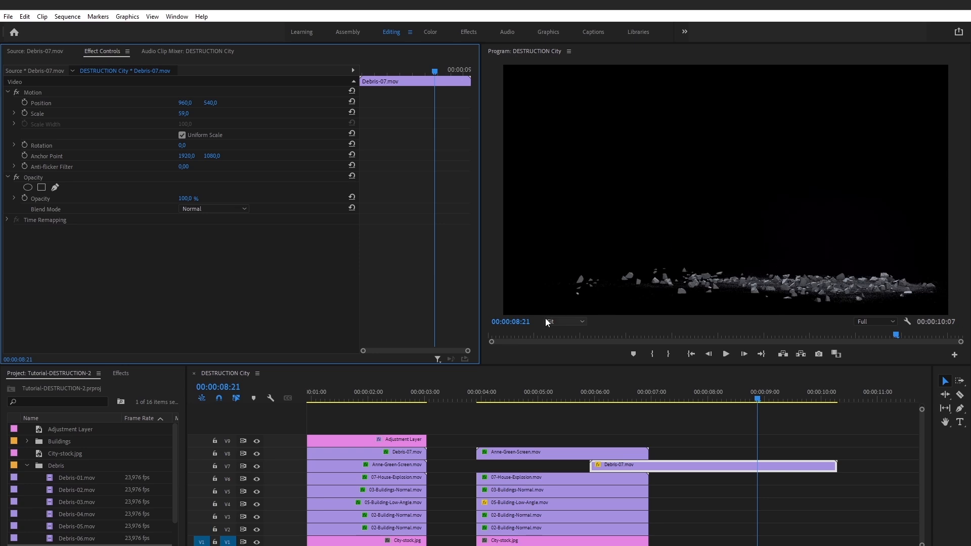
- Freeze Debris-07.mov at 00:00:09:02, keeping only the frozen part on V7, aligned with the city image's start and extended to its end
mouse_move(774, 392)
mouse_down()
mouse_move(785, 392)
mouse_move(770, 392)
mouse_up()
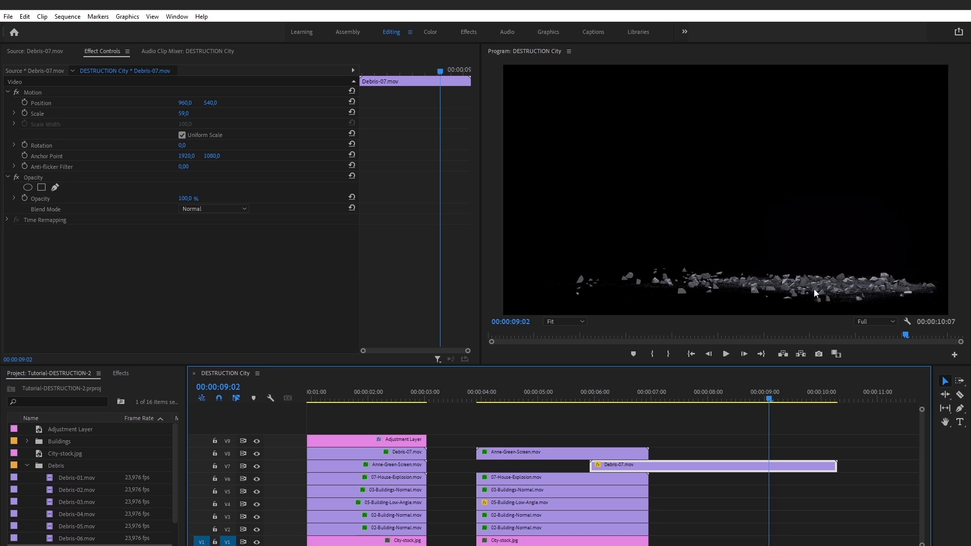
right_click(778, 471)
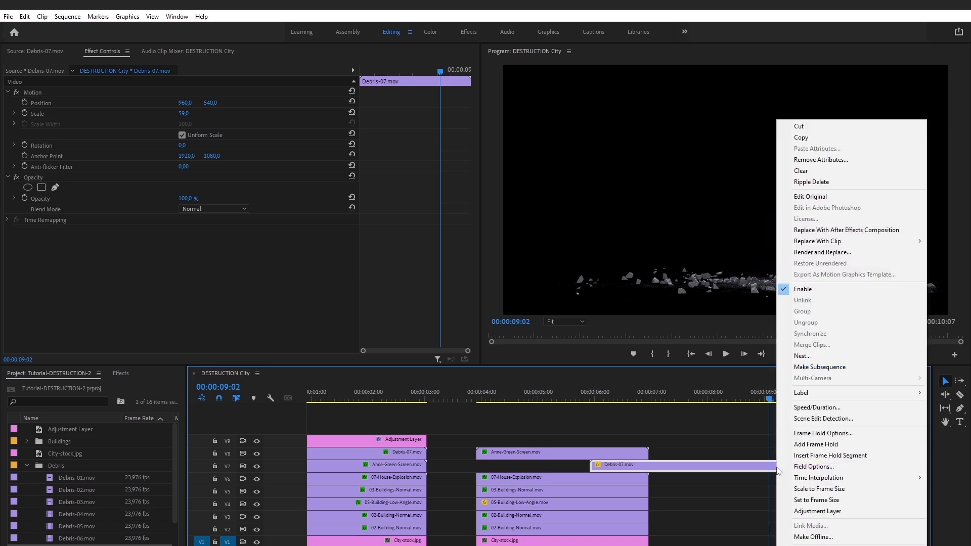
click(813, 444)
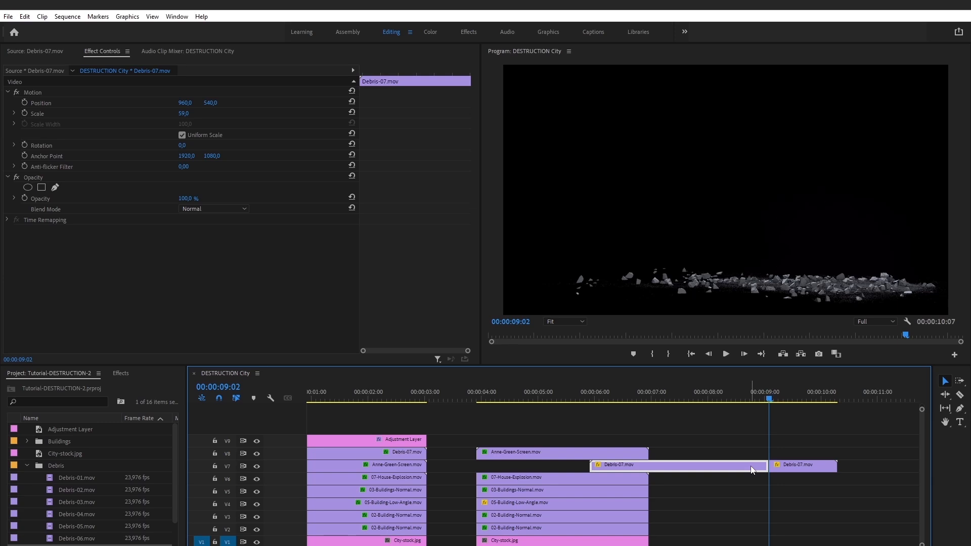
key(Delete)
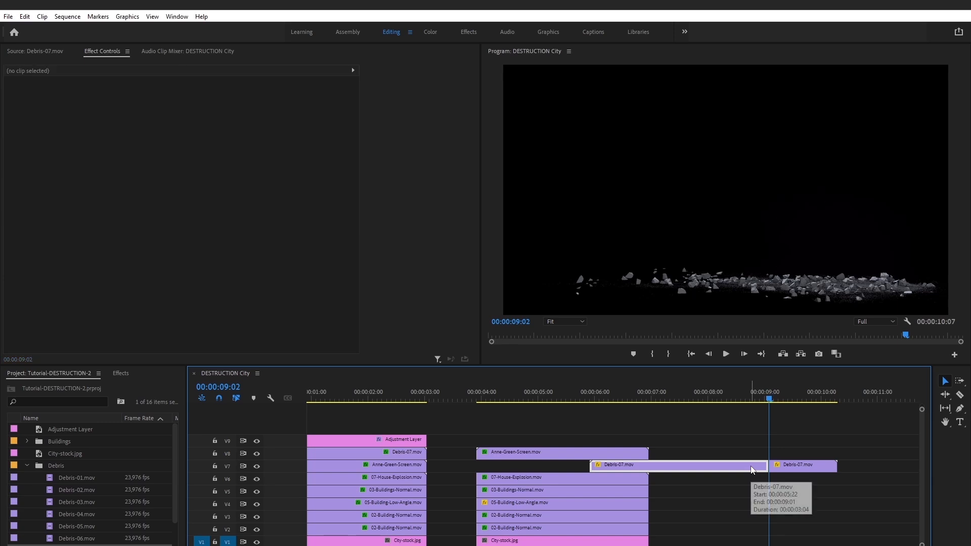
drag(765, 465, 477, 465)
- Paste the copied Tint effect onto the frozen Debris-07.mov clip on V7 and set Amount to Tint to 96%
drag(614, 400, 621, 399)
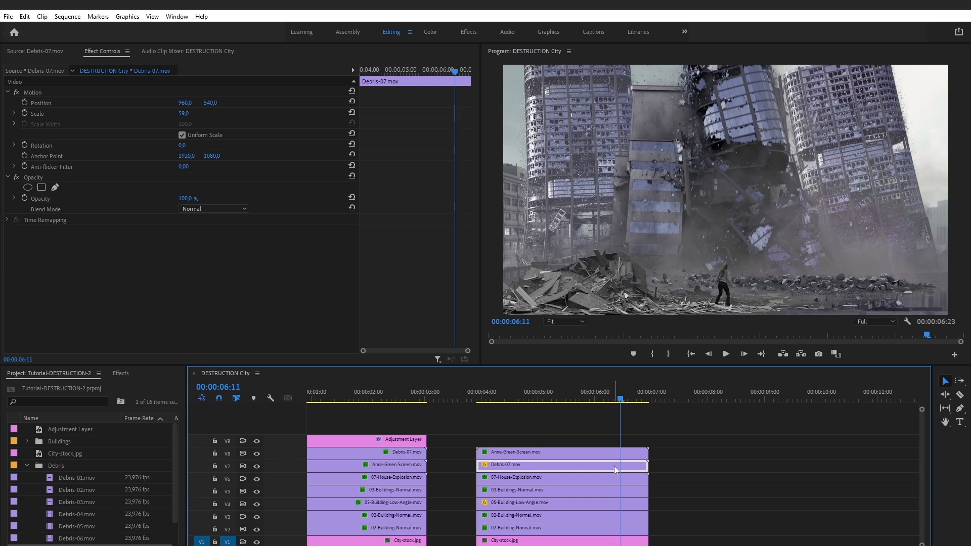
right_click(170, 300)
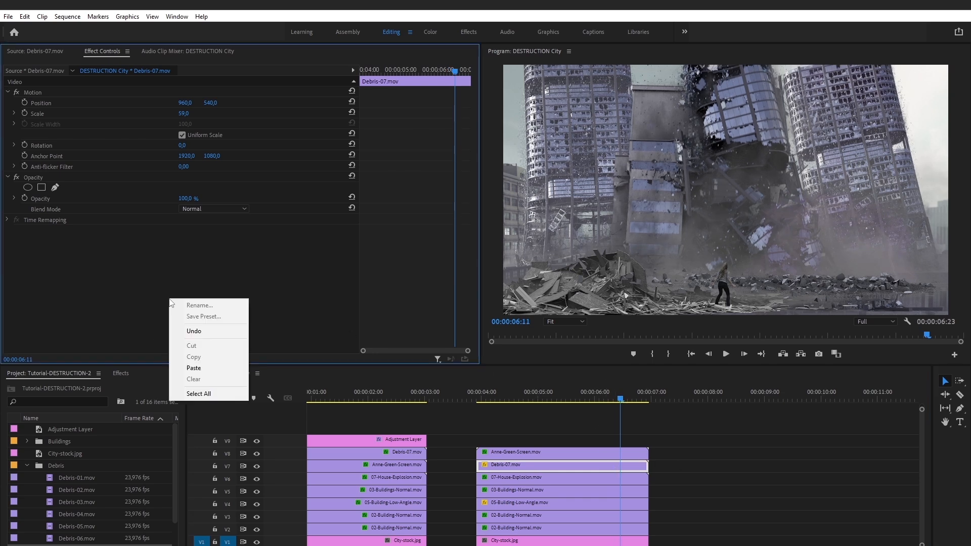
click(195, 368)
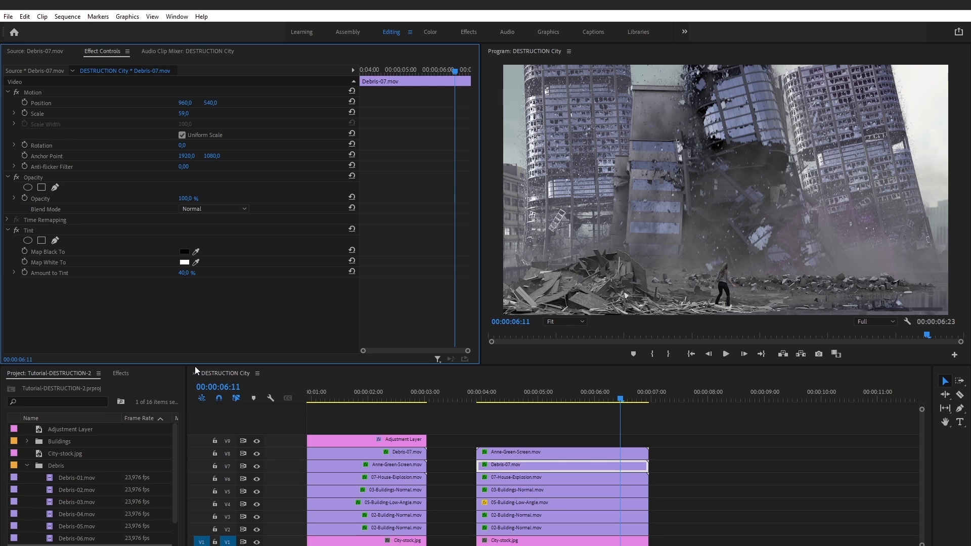
mouse_move(183, 275)
mouse_down()
mouse_move(213, 275)
mouse_move(192, 273)
mouse_up()
click(547, 469)
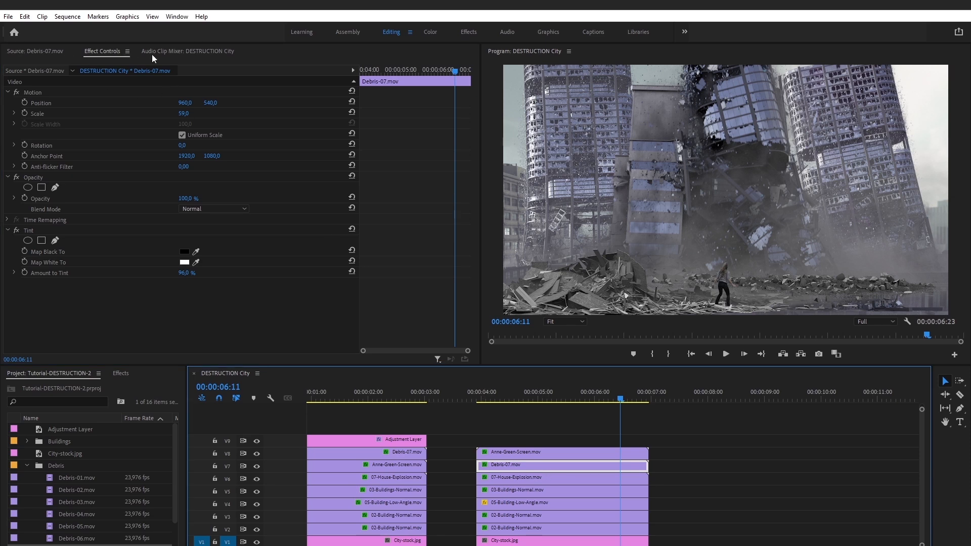
- Reposition the frozen debris on V7 to 1176, 640.4 and the rubble pile on V6 to 922.9, 705.8
click(37, 94)
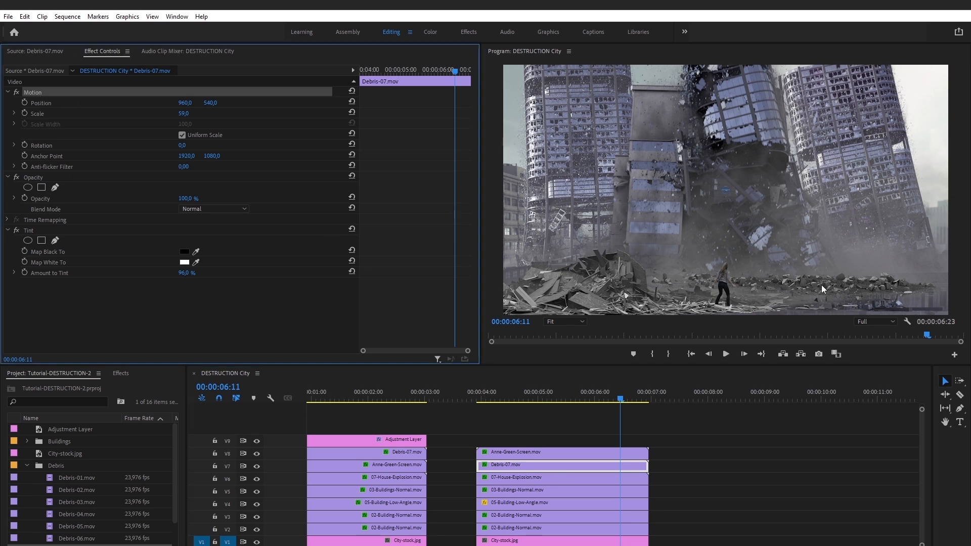
drag(815, 287, 864, 308)
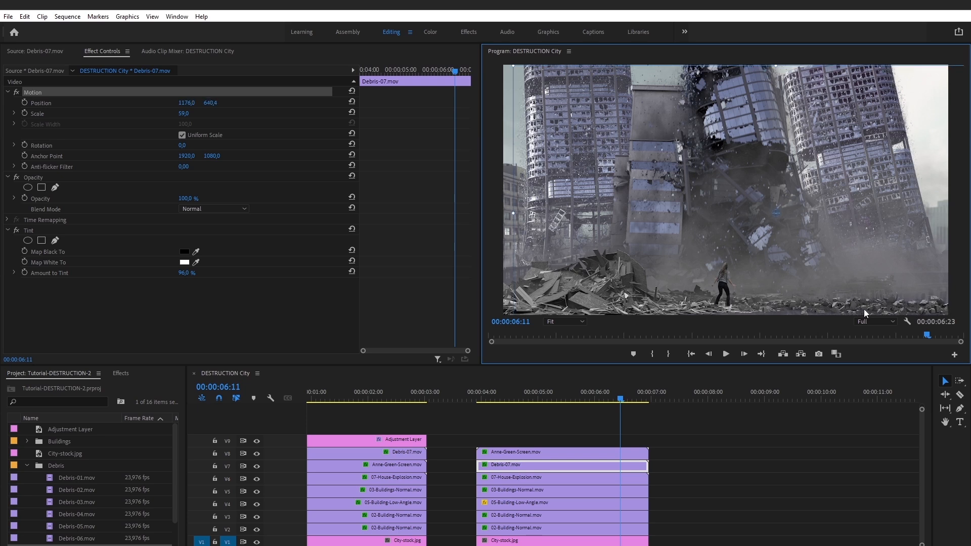
click(537, 477)
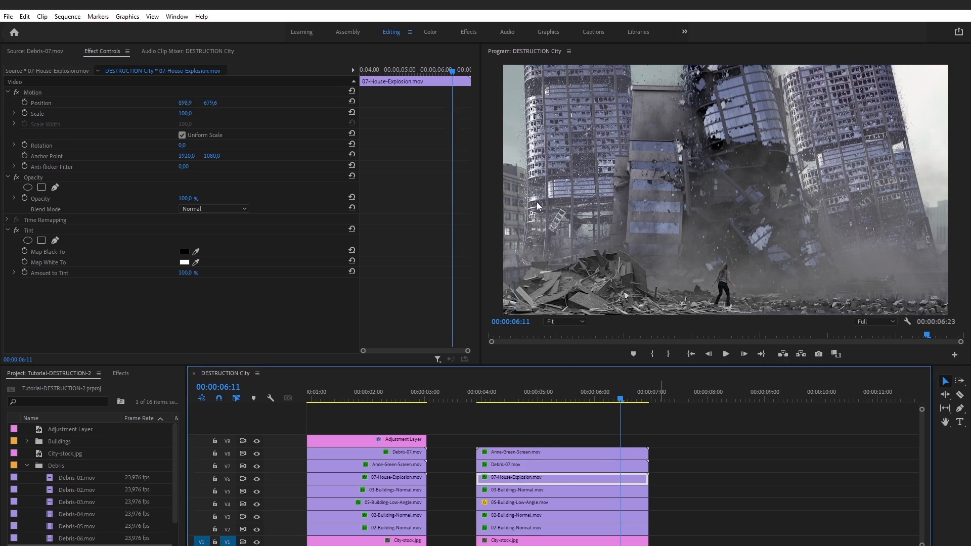
click(43, 94)
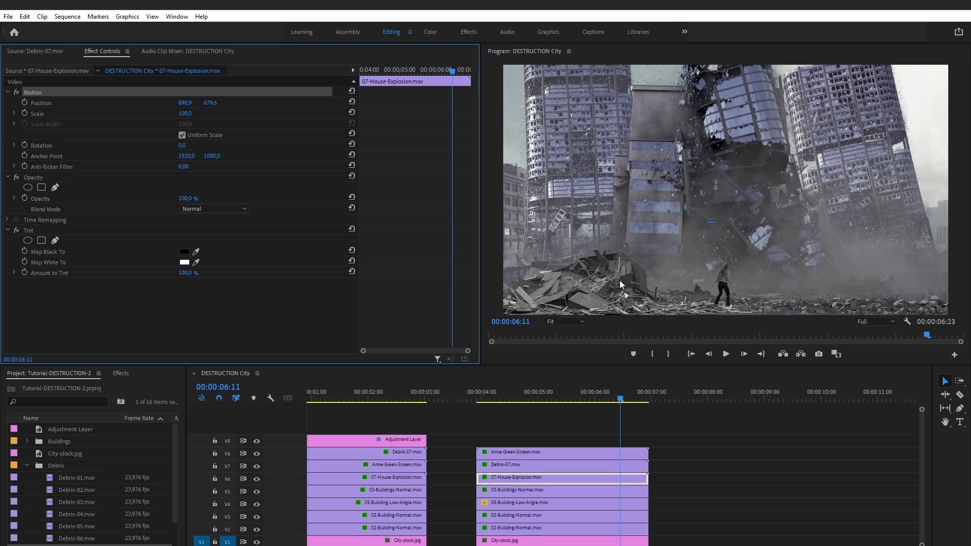
drag(621, 280, 626, 287)
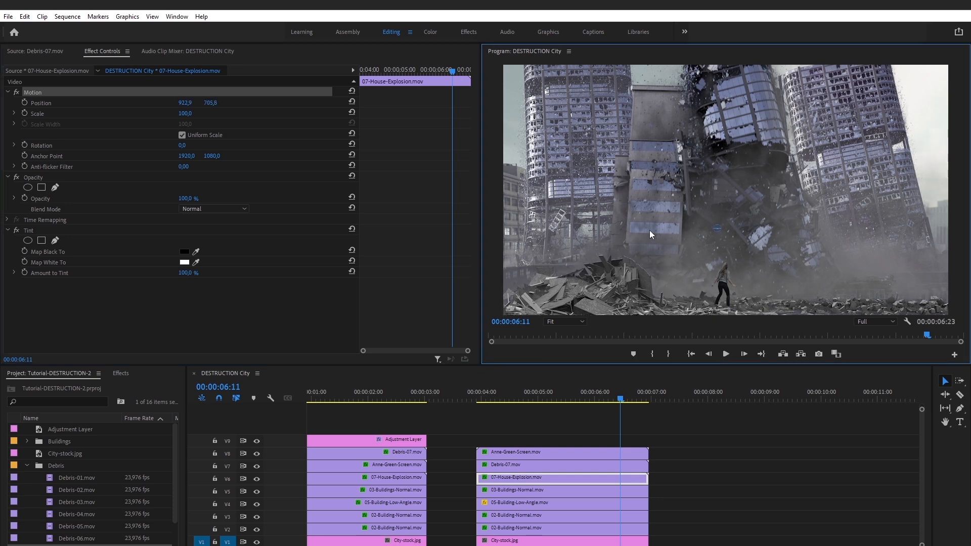
- Deselect the clips and review the composite's motion between about 00:00:04:11 and 00:00:05:03
mouse_move(553, 391)
mouse_down()
mouse_move(509, 391)
mouse_move(642, 387)
mouse_move(479, 388)
mouse_move(635, 391)
mouse_move(509, 388)
mouse_move(487, 399)
mouse_move(649, 394)
mouse_move(544, 392)
mouse_up()
click(512, 411)
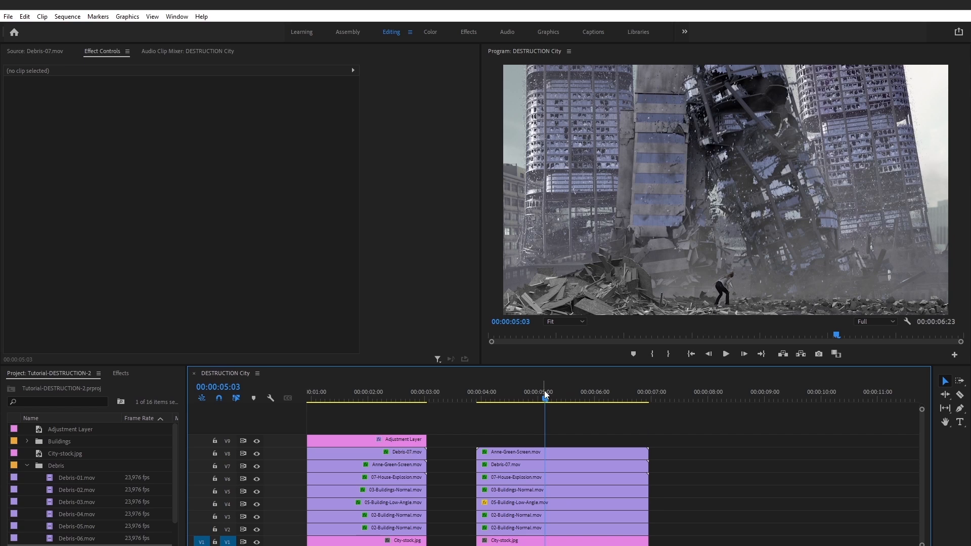
drag(489, 398, 513, 402)
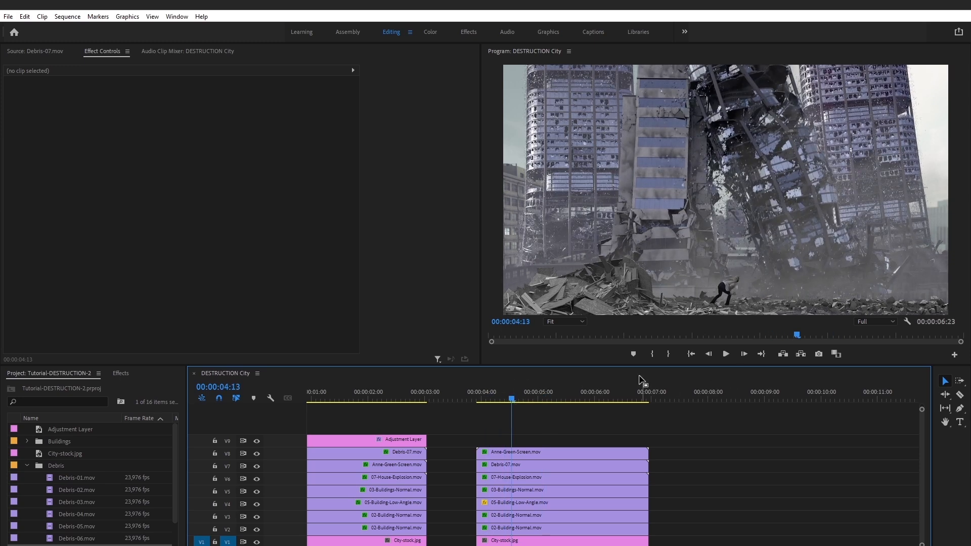
drag(520, 402, 545, 392)
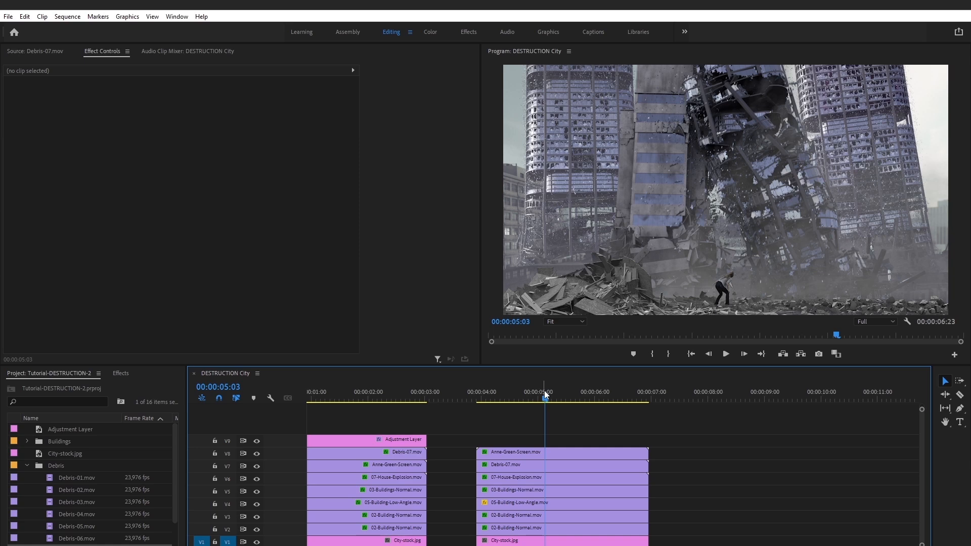
drag(488, 400, 512, 399)
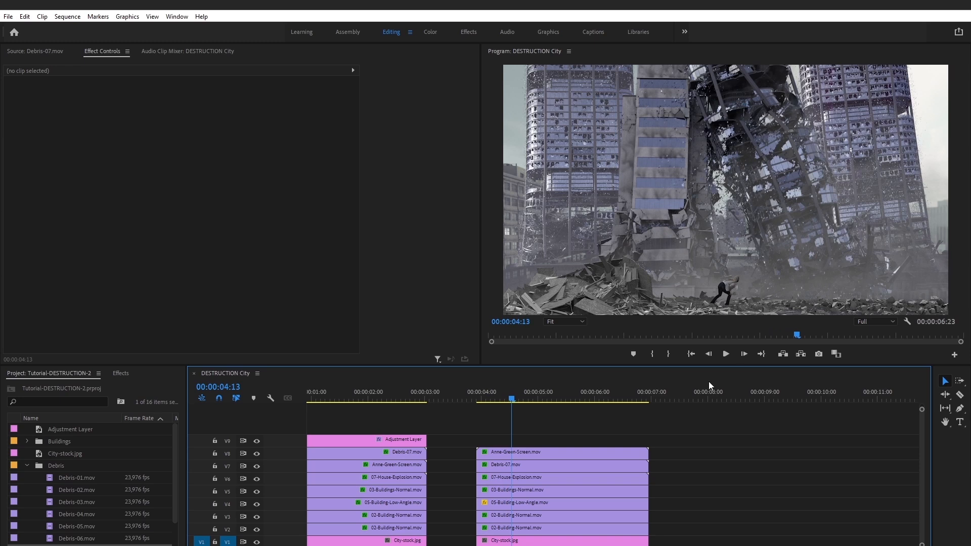
mouse_move(523, 396)
mouse_down()
mouse_move(637, 396)
mouse_move(509, 405)
mouse_up()
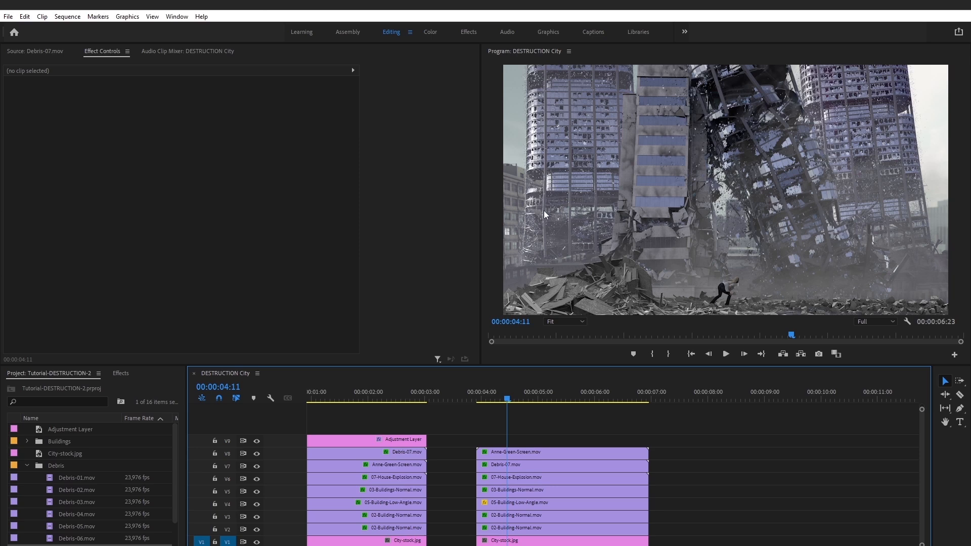
click(543, 397)
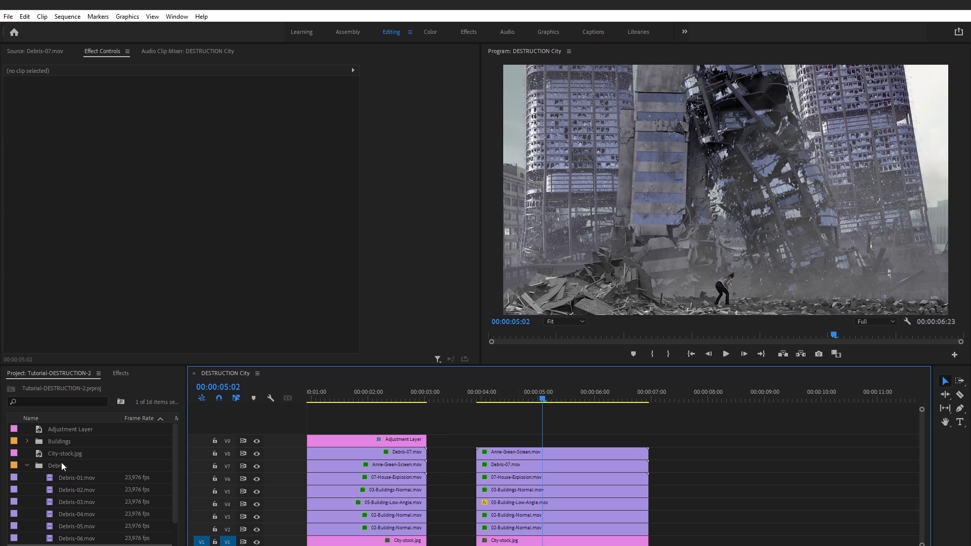
- Create a 1920 × 1080, 23.976 fps adjustment layer and place it on V9 over the second composite, trimmed to the city image's length
click(27, 466)
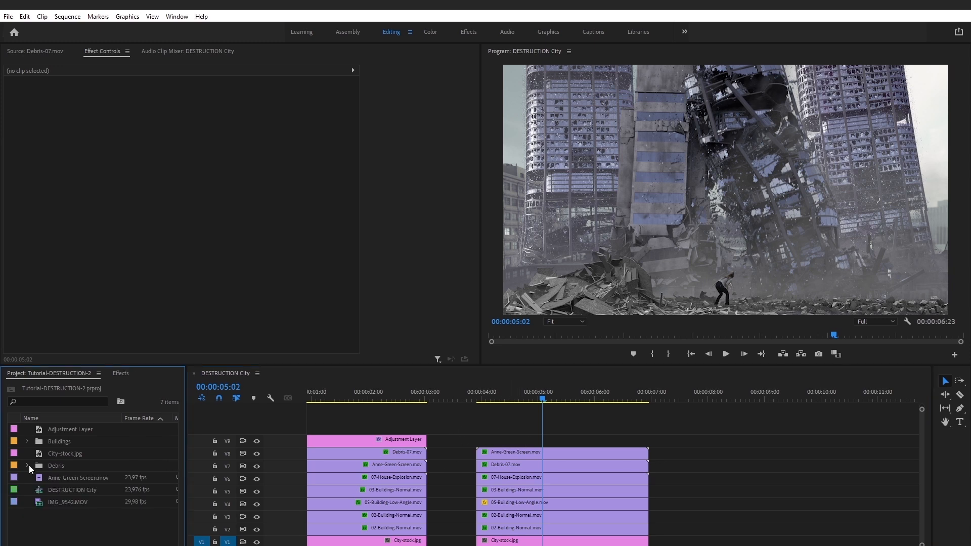
right_click(56, 528)
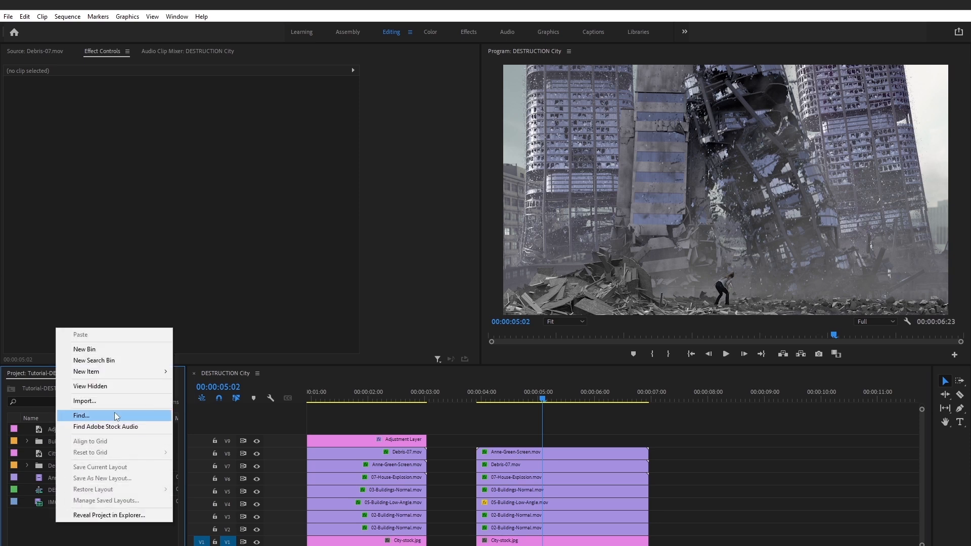
mouse_move(138, 372)
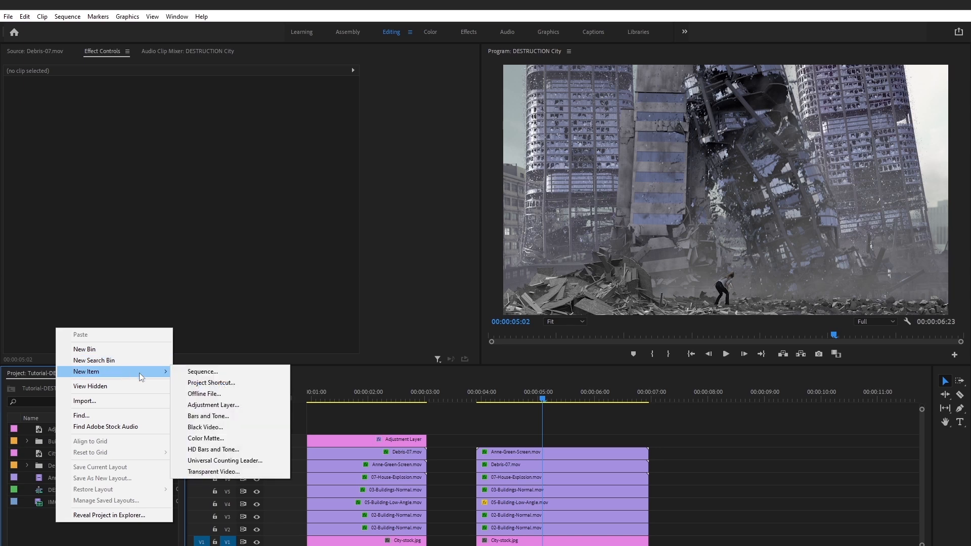
click(225, 407)
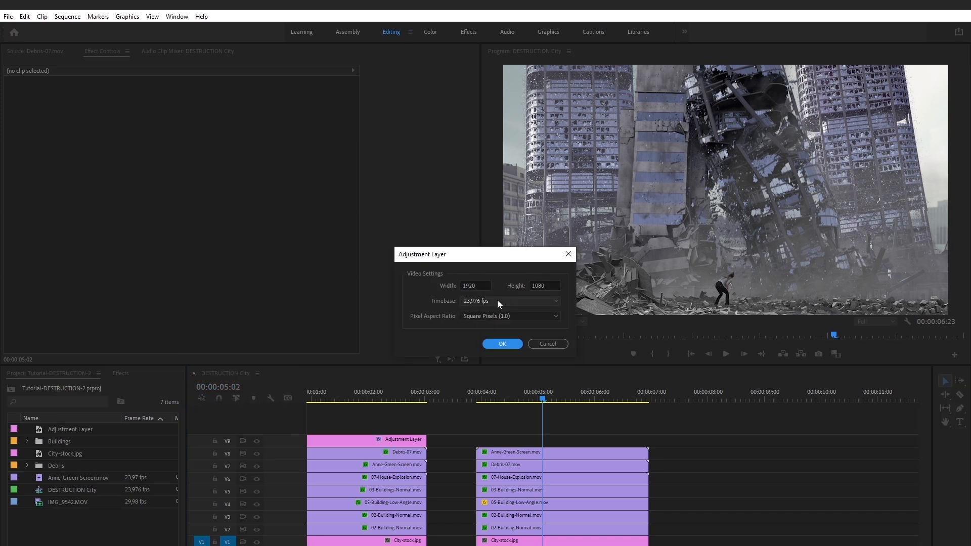
click(501, 345)
drag(37, 442, 492, 440)
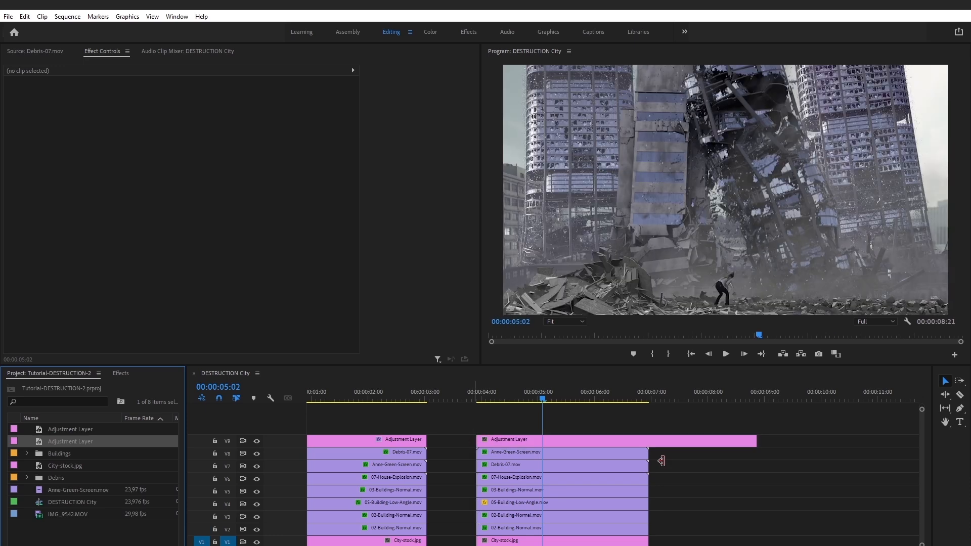
drag(756, 440, 649, 440)
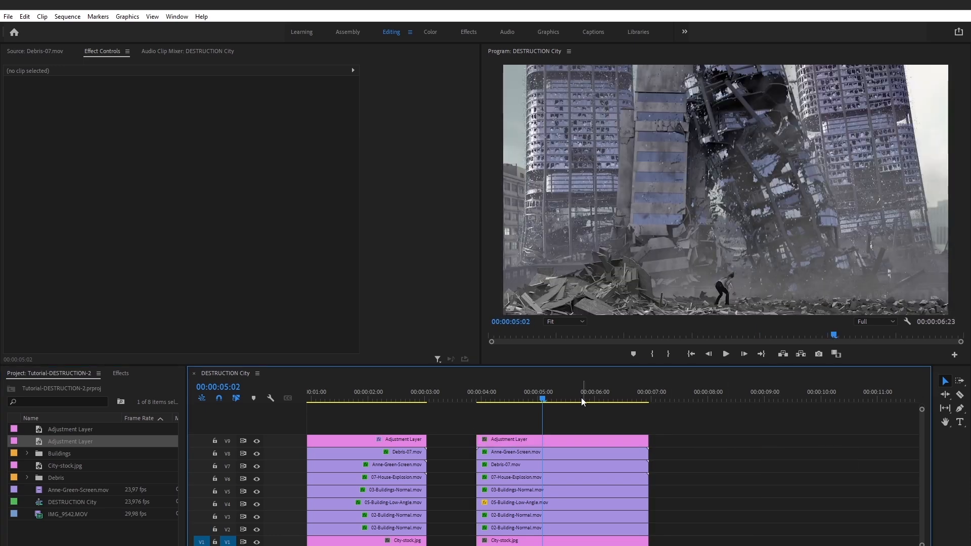
- Apply the Transform effect from the Distort group to the new adjustment layer on V9
click(543, 442)
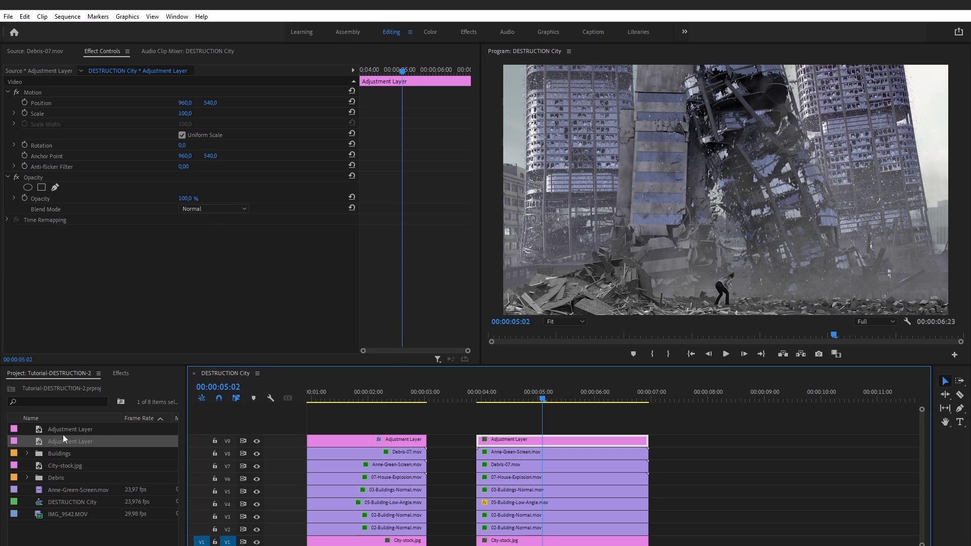
click(120, 373)
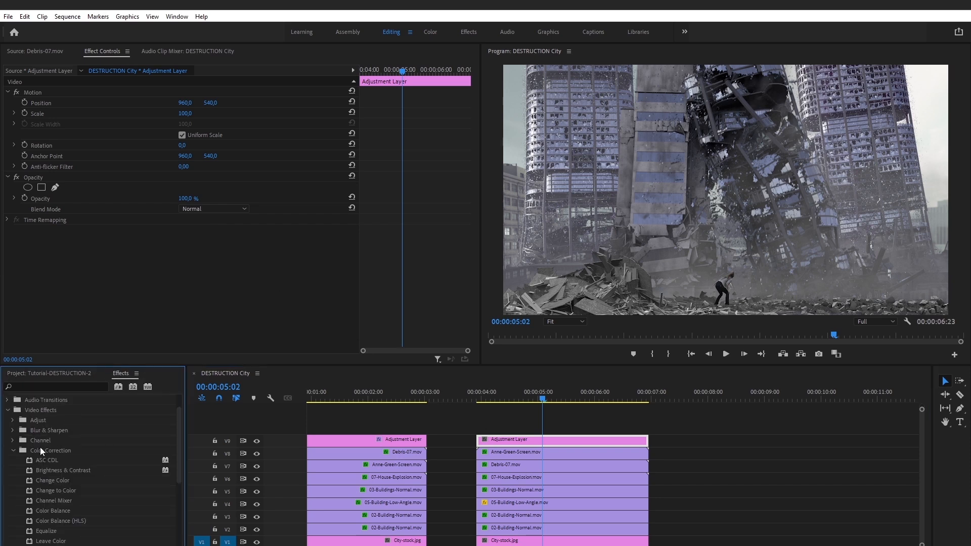
click(13, 451)
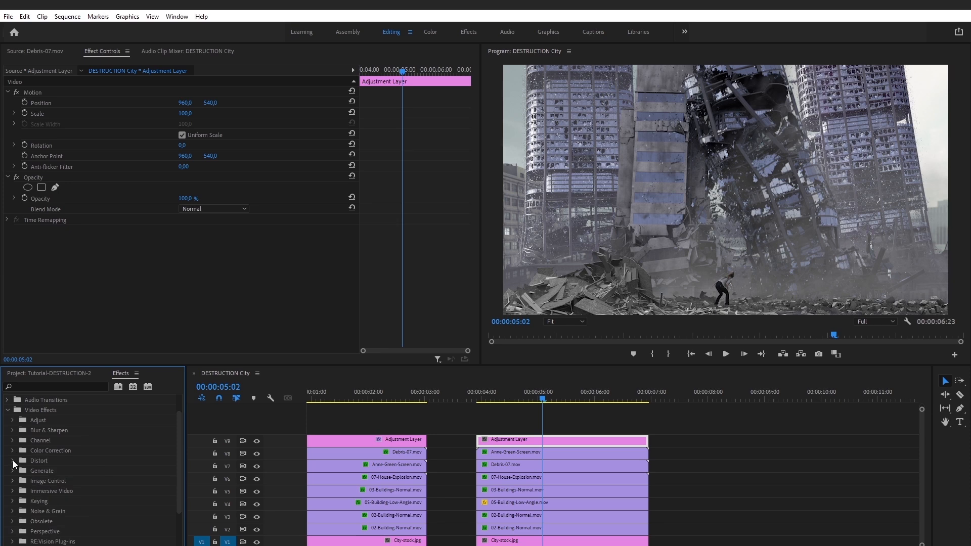
click(14, 461)
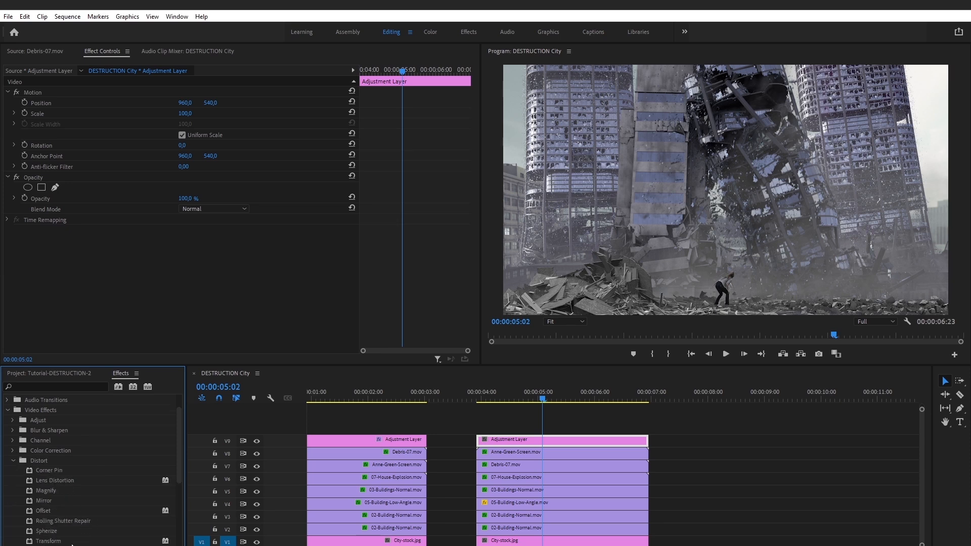
scroll(55, 544, down, 1)
click(54, 532)
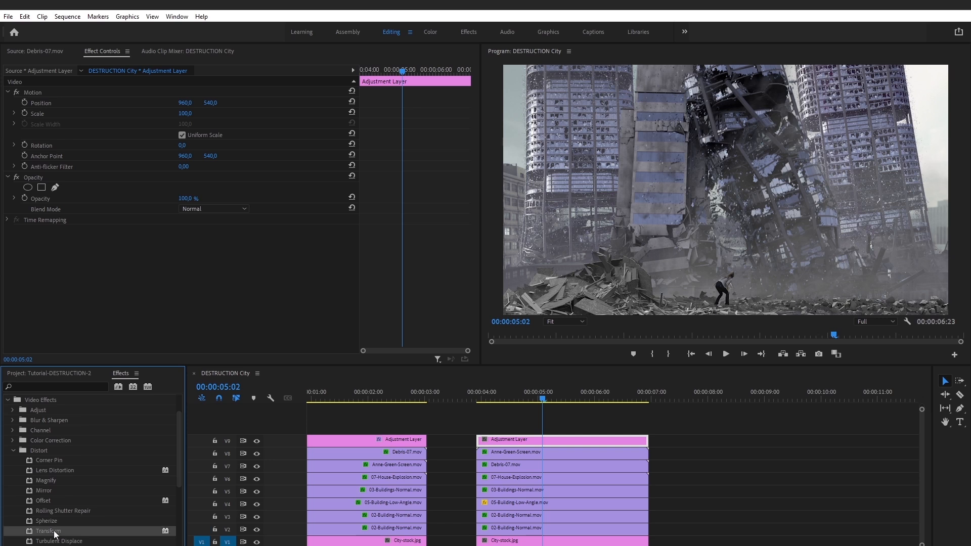
scroll(50, 535, down, 1)
drag(47, 522, 523, 440)
- Set the horizontal position of the adjustment layer's Transform effect to 951
scroll(259, 244, down, 1)
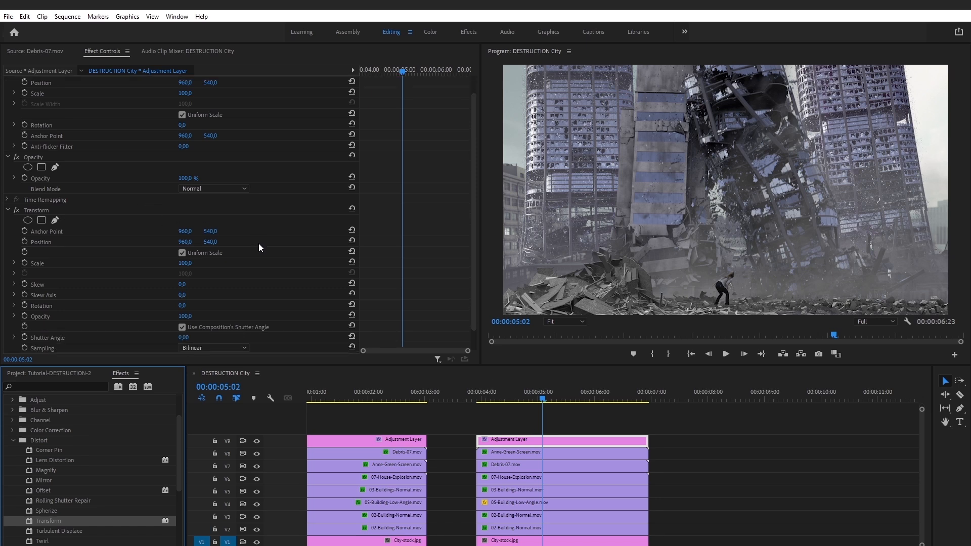
scroll(264, 238, down, 1)
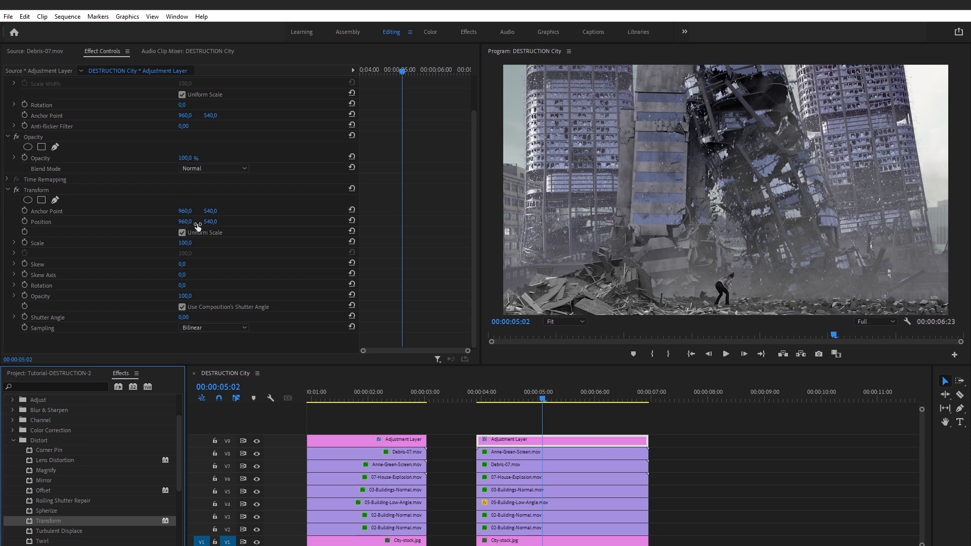
mouse_move(185, 221)
mouse_down()
mouse_move(316, 221)
mouse_move(135, 222)
mouse_move(181, 222)
mouse_up()
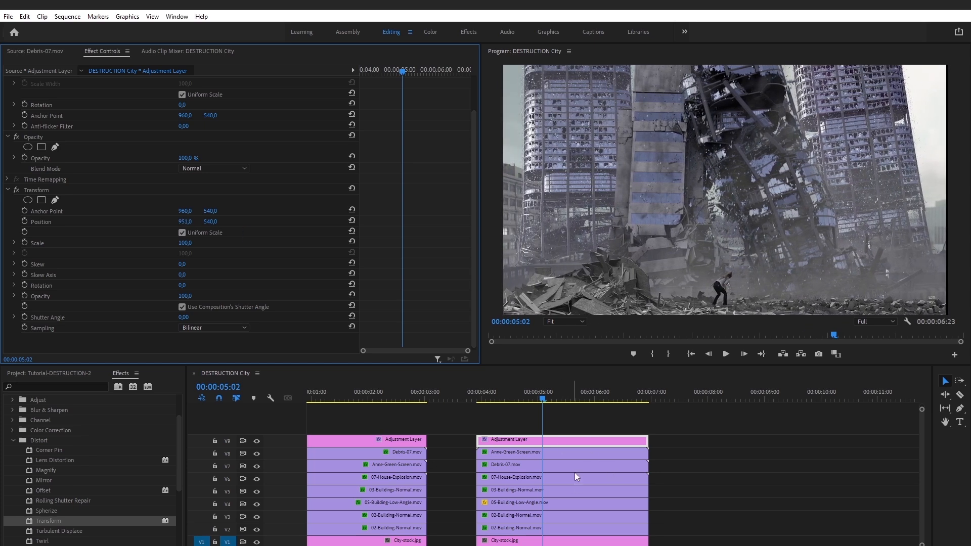
- Undo the horizontal position change and set the Transform effect's scale to 103 with the playhead at 00:00:03:22
key(ctrl+z)
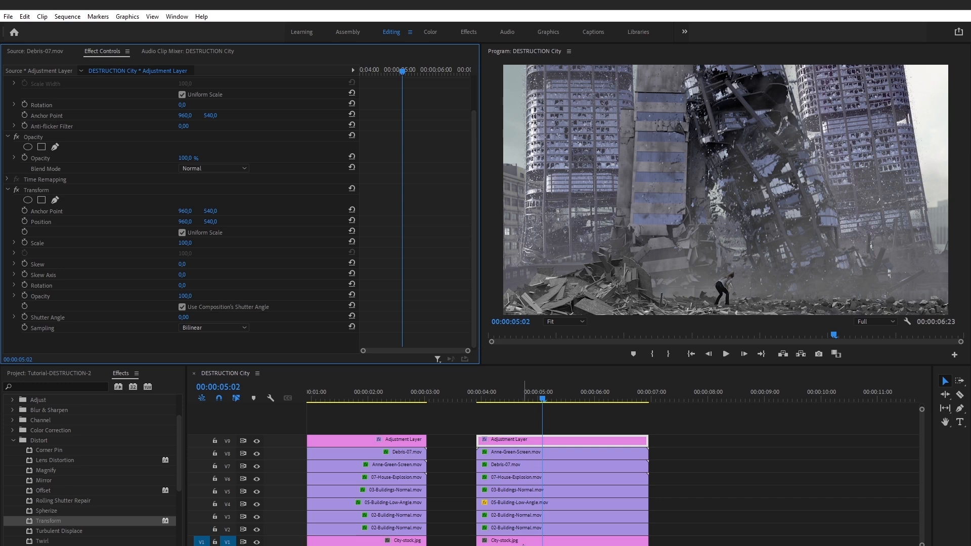
drag(535, 398, 476, 398)
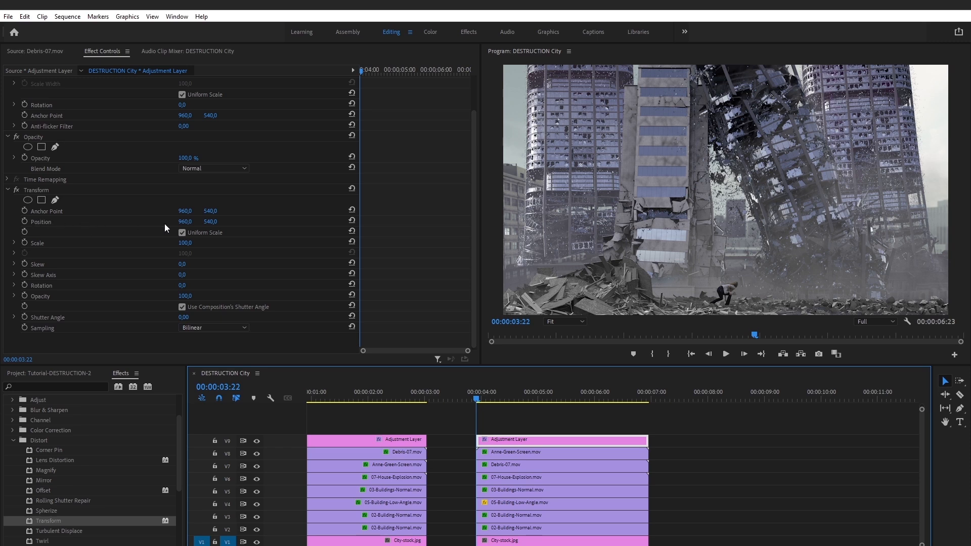
click(186, 243)
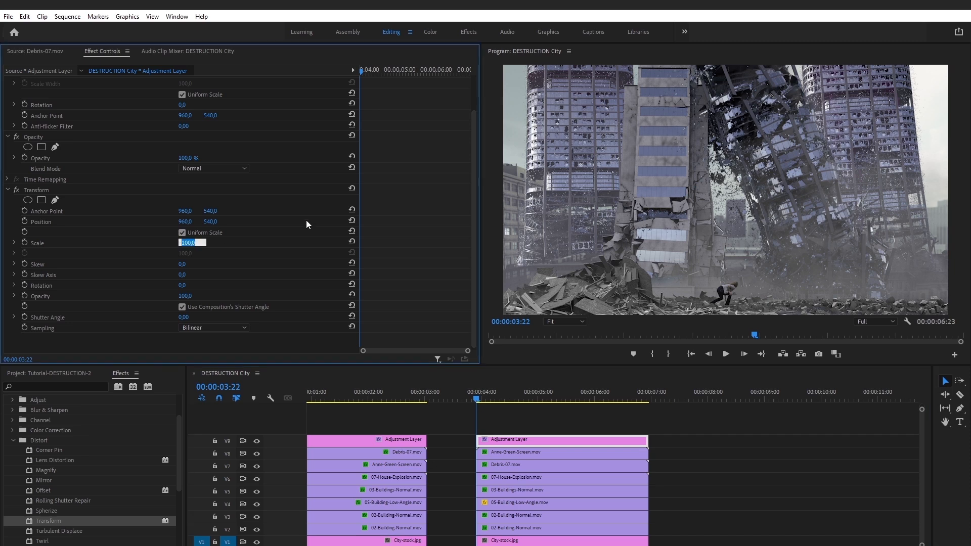
text(103)
key(Return)
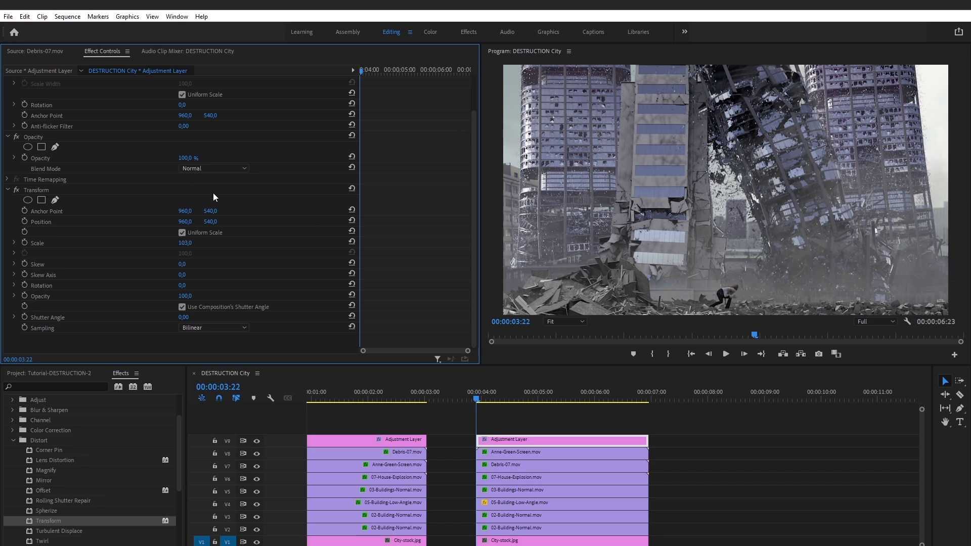
- Enable Transform Position keyframing at 00:00:03:22 and add a keyframe of 940, 530 at 00:00:04:00
mouse_move(184, 223)
mouse_down()
mouse_move(200, 223)
mouse_move(185, 223)
mouse_up()
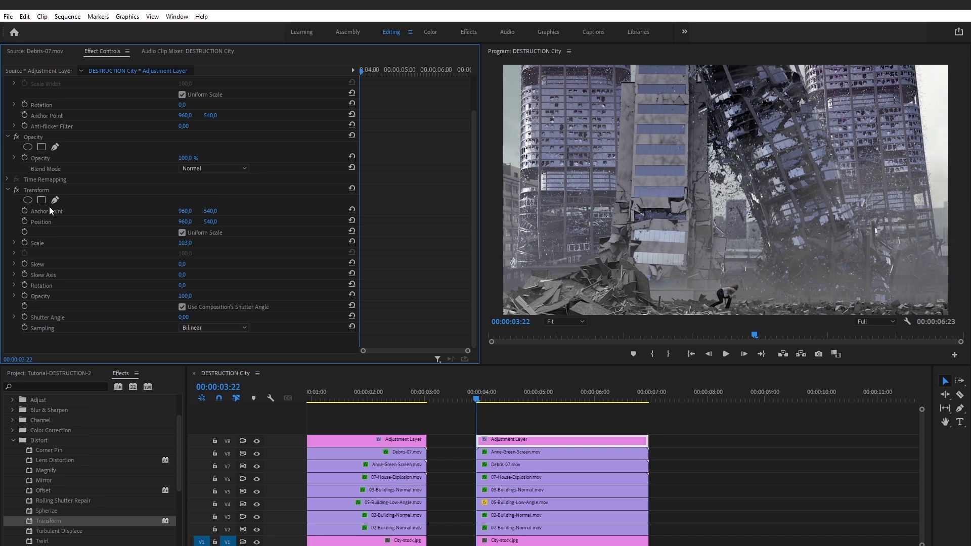
click(24, 222)
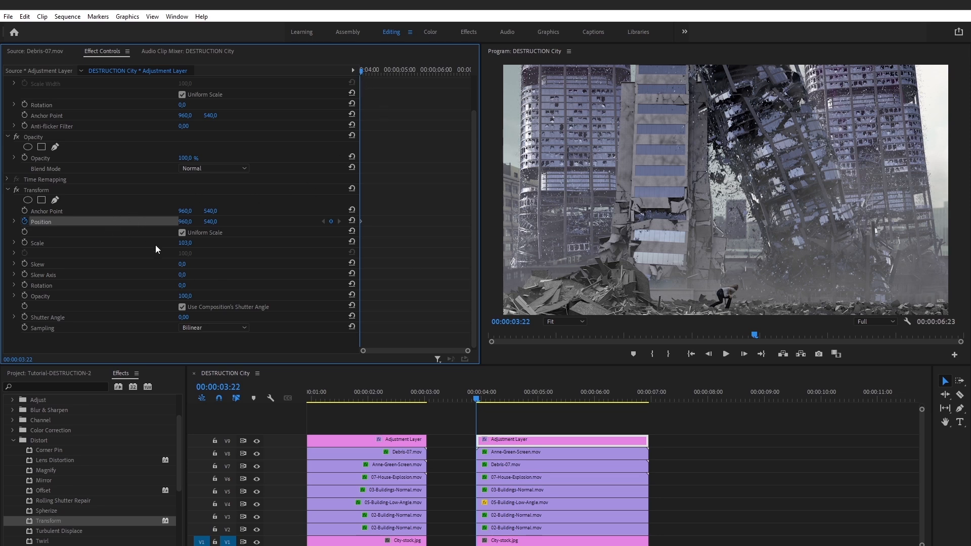
key(Right)
key(Right)
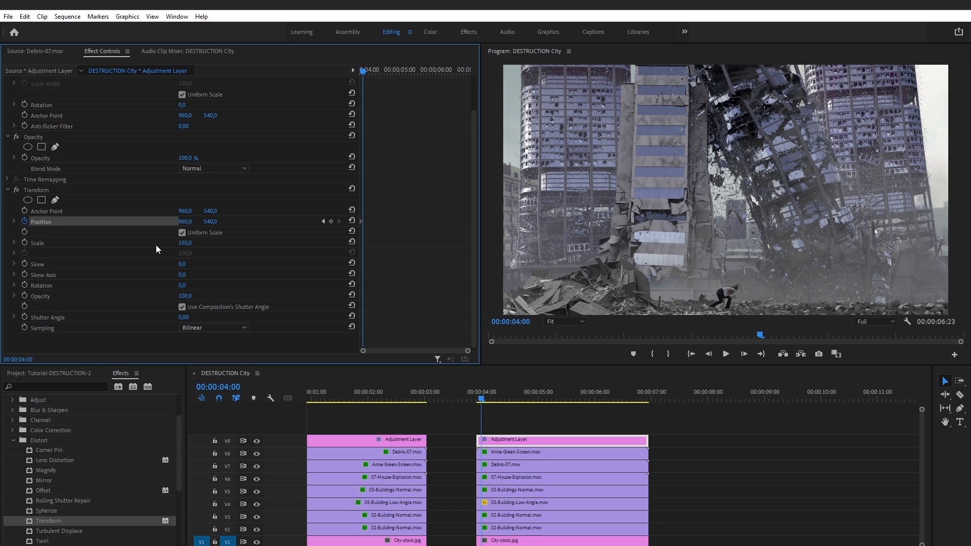
click(477, 400)
key(Right)
key(Right)
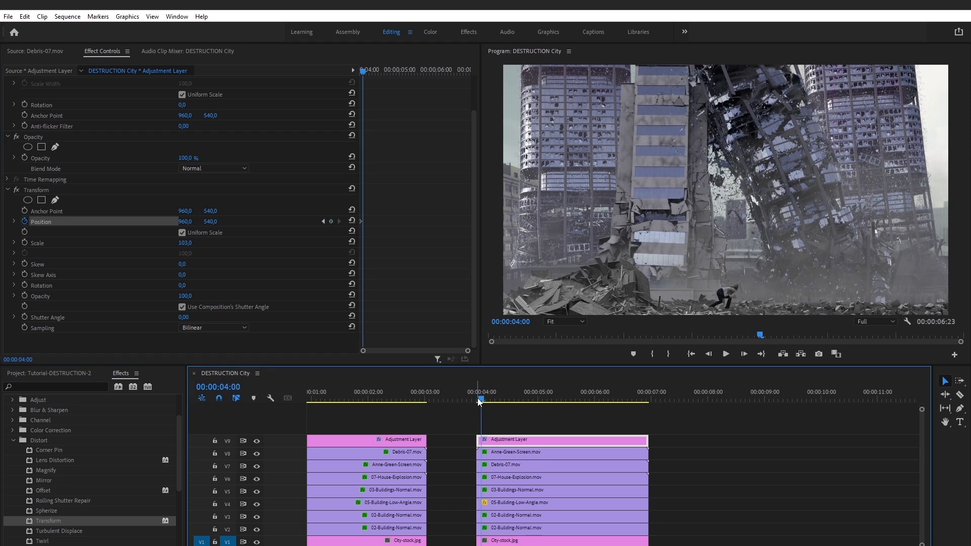
click(186, 222)
drag(186, 222, 183, 223)
drag(185, 222, 209, 223)
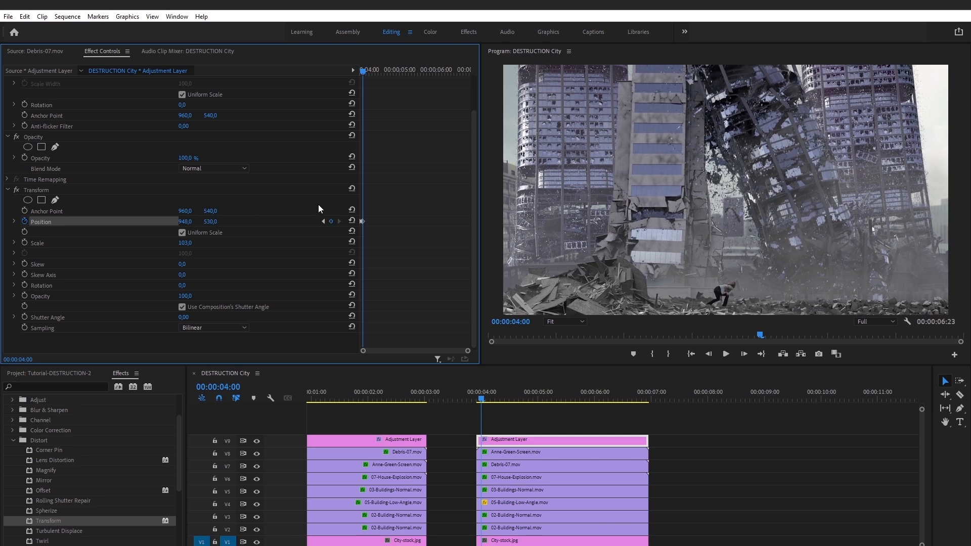
- Add Transform Position keyframes of 972, 545 at 00:00:04:02 and 952, 536 at 00:00:04:04
key(Right)
key(Right)
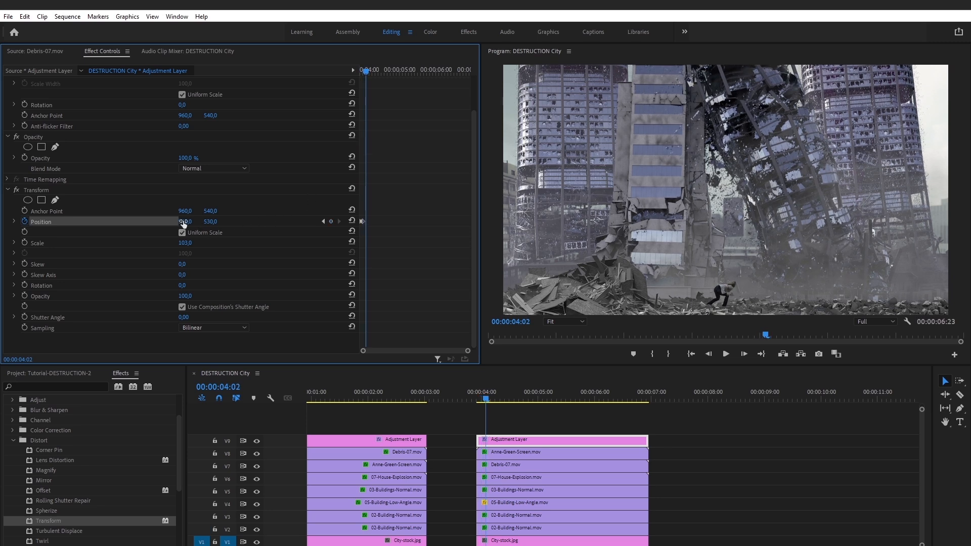
drag(186, 221, 218, 221)
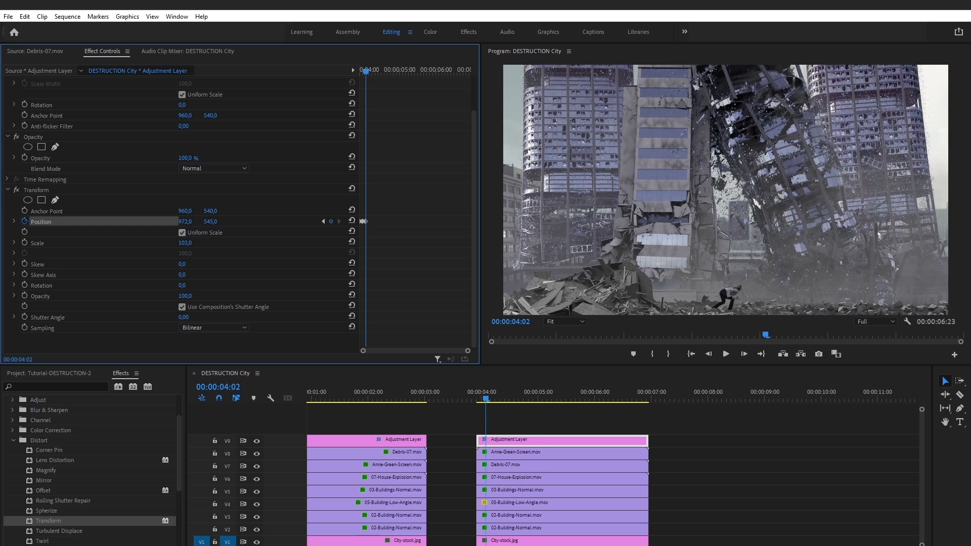
key(Right)
key(Right)
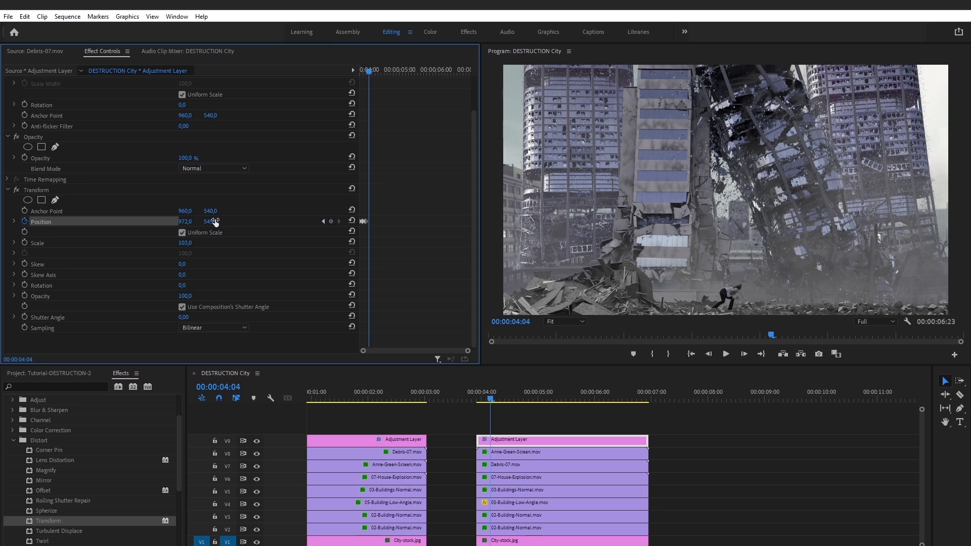
drag(186, 223, 216, 222)
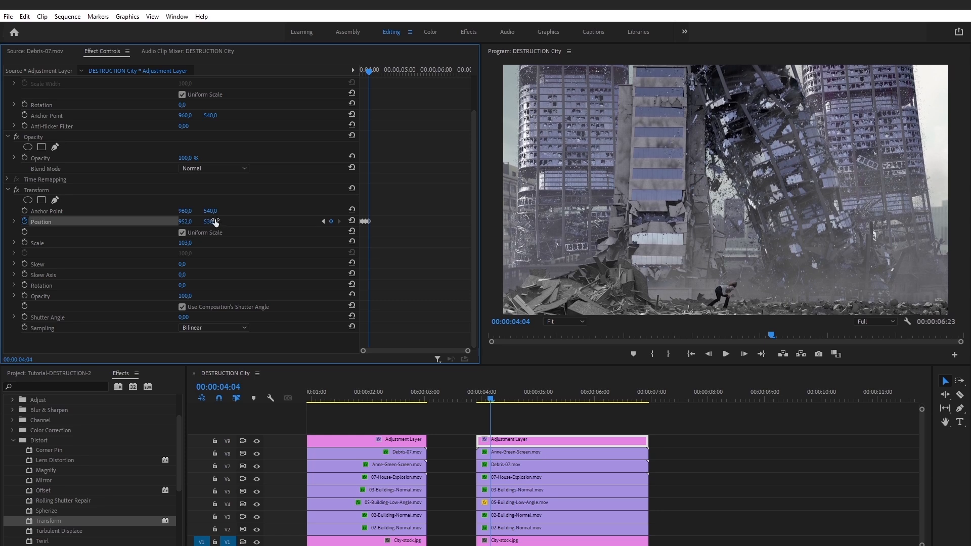
- Continue the shake with Position keyframes every two frames, from 943, 544 at 00:00:04:06 to 955, 552 at 00:00:04:12
key(Right)
key(Right)
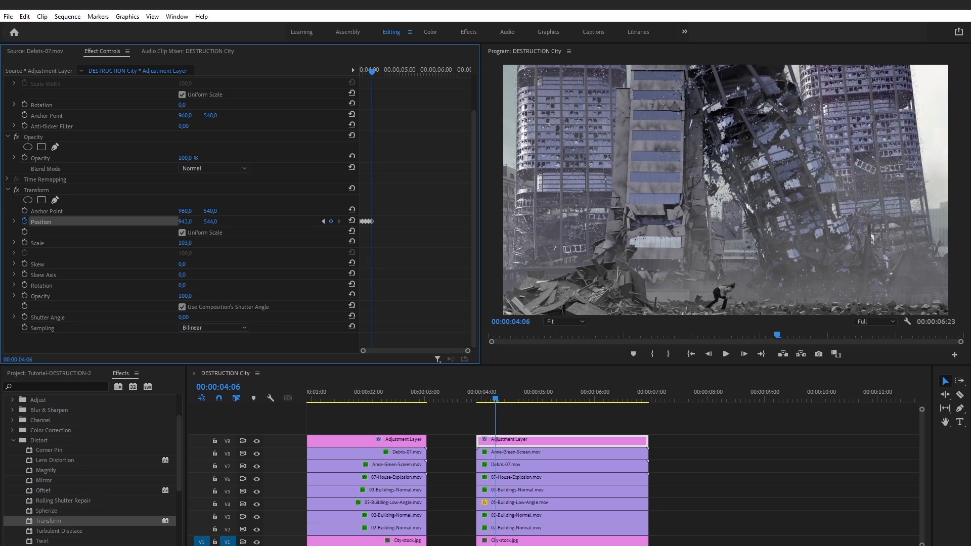
key(Right)
key(Right)
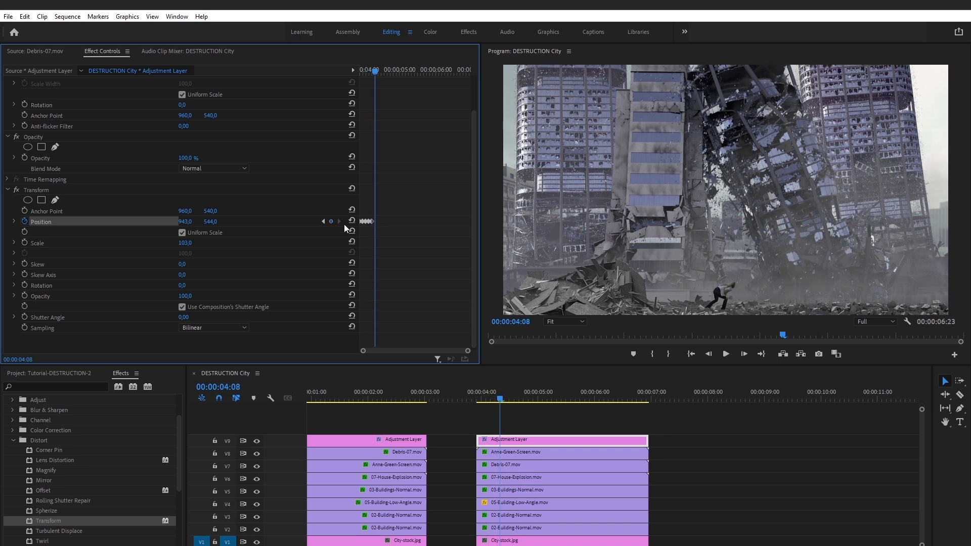
drag(211, 222, 204, 222)
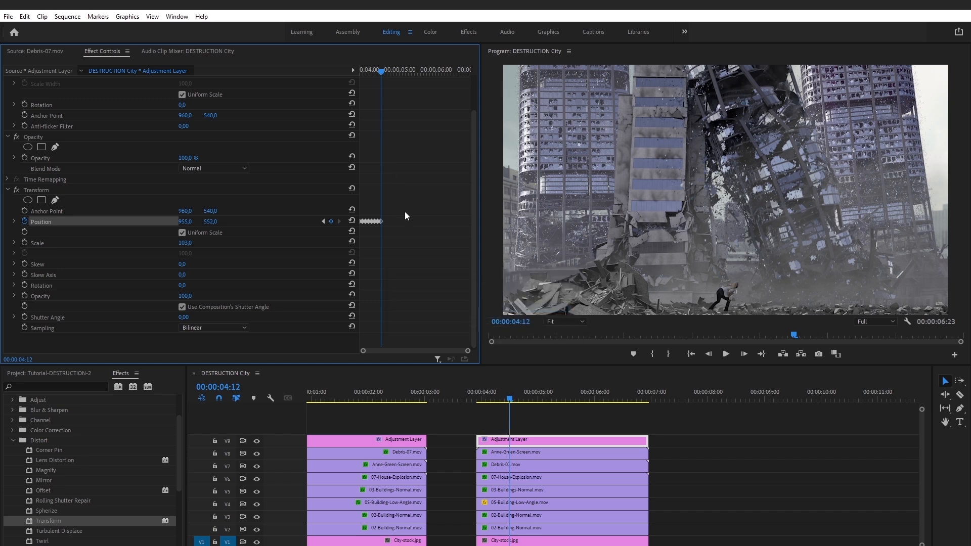
- Copy the Position keyframes made so far and paste them at 00:00:04:14
drag(393, 216, 355, 227)
key(Right)
key(Right)
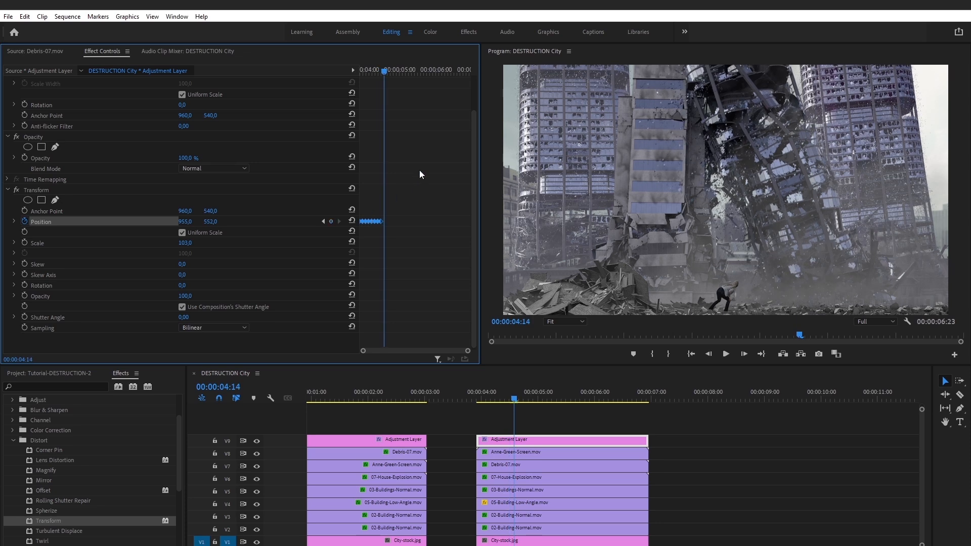
click(420, 170)
key(ctrl+v)
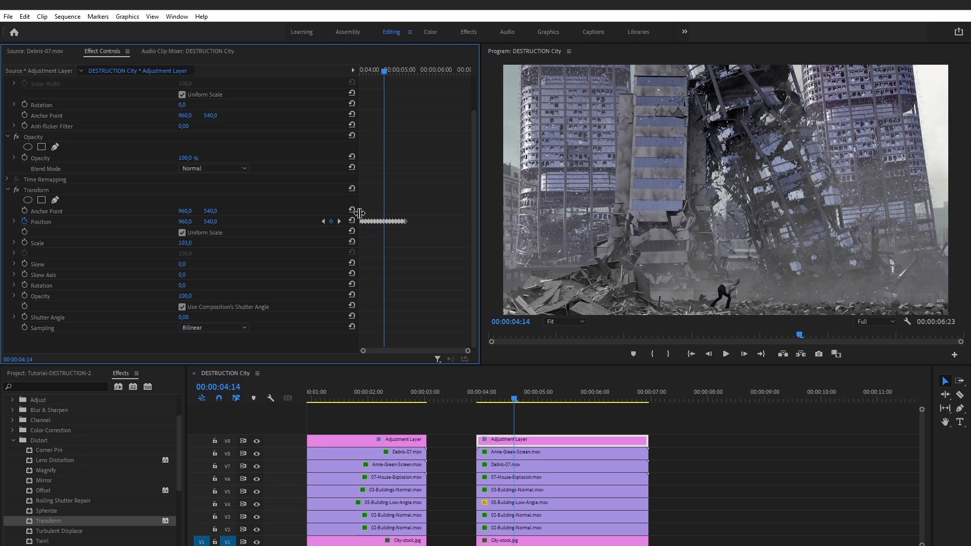
- Copy the extended series of Position keyframes and paste it at 00:00:05:06
drag(409, 216, 357, 227)
drag(399, 71, 407, 74)
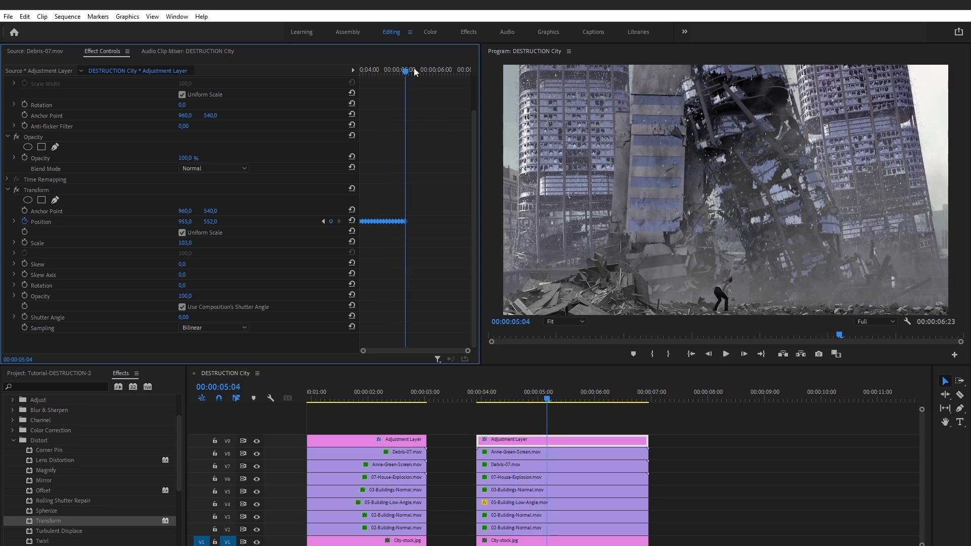
click(428, 238)
key(Right)
key(Right)
key(ctrl+v)
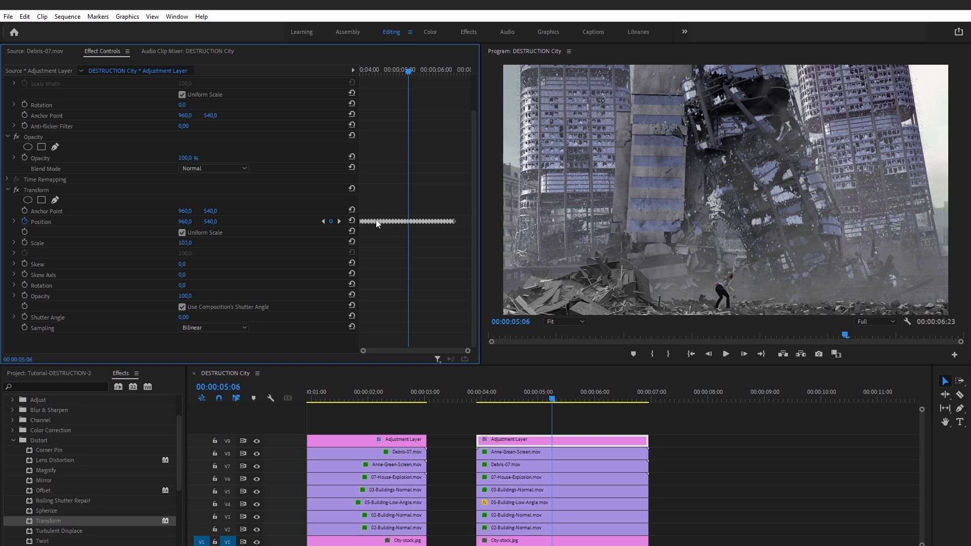
- Deselect the adjustment layer and review the camera shake from 00:00:03:22 to about 00:00:05:01
click(479, 405)
drag(478, 395, 542, 407)
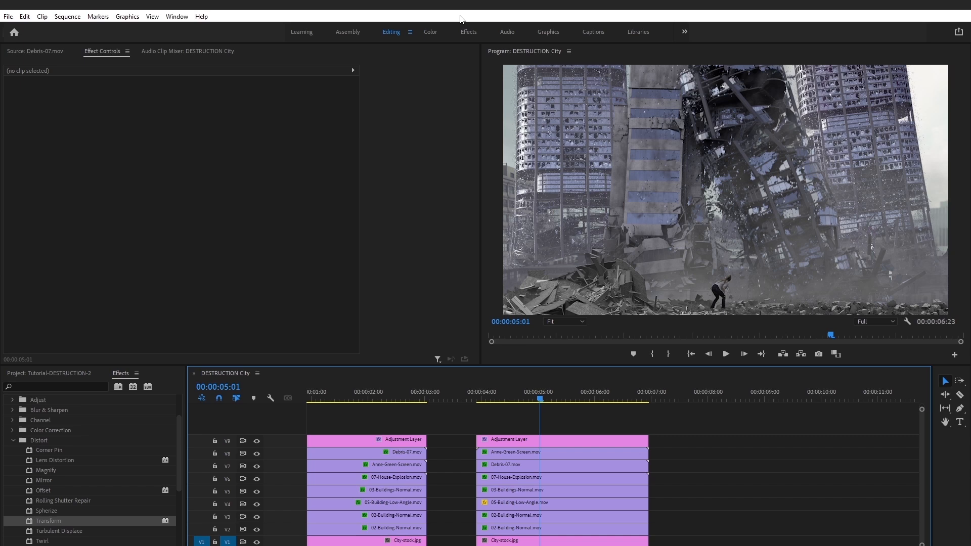
mouse_move(521, 392)
mouse_down()
mouse_move(563, 387)
mouse_move(534, 390)
mouse_up()
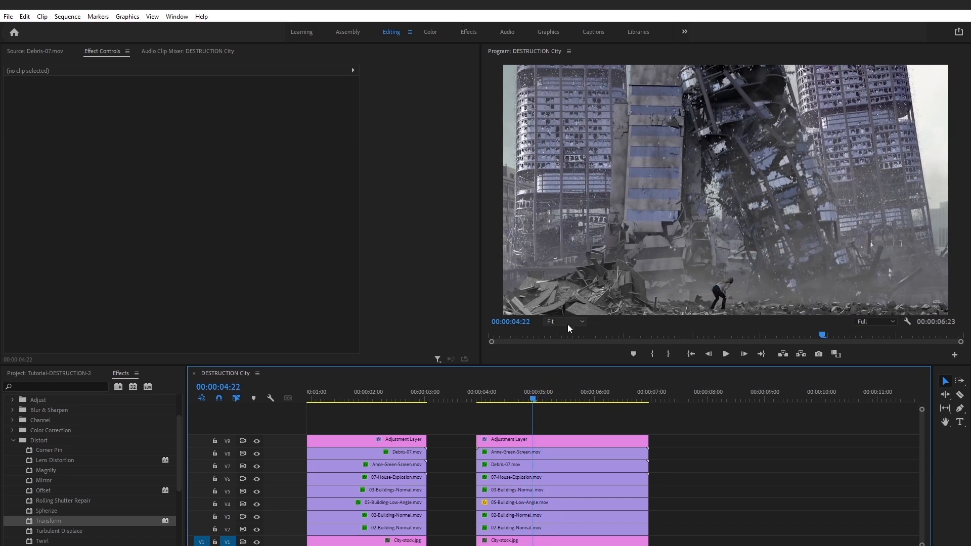
- Examine the woman and the rubble at 100% preview zoom while scrubbing the second composite to 00:00:05:12
click(581, 319)
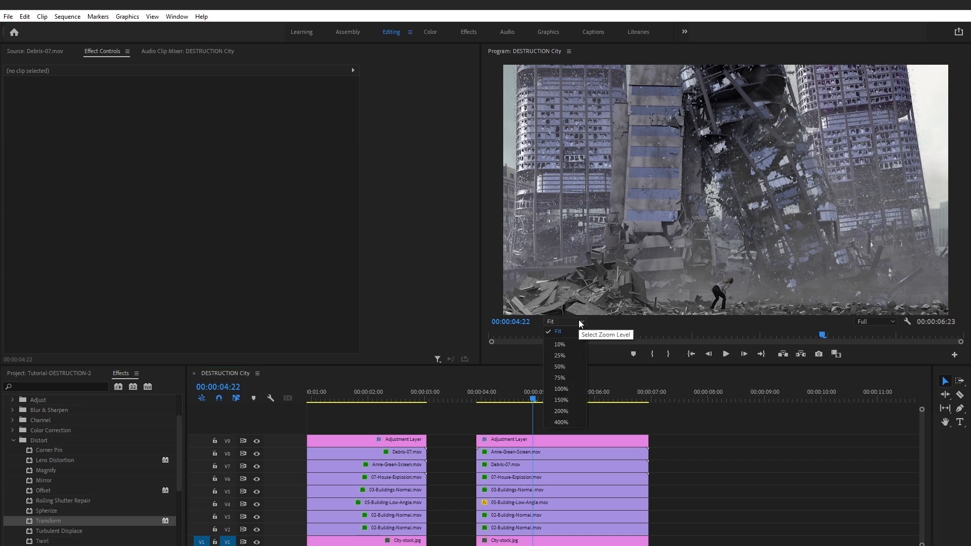
click(565, 389)
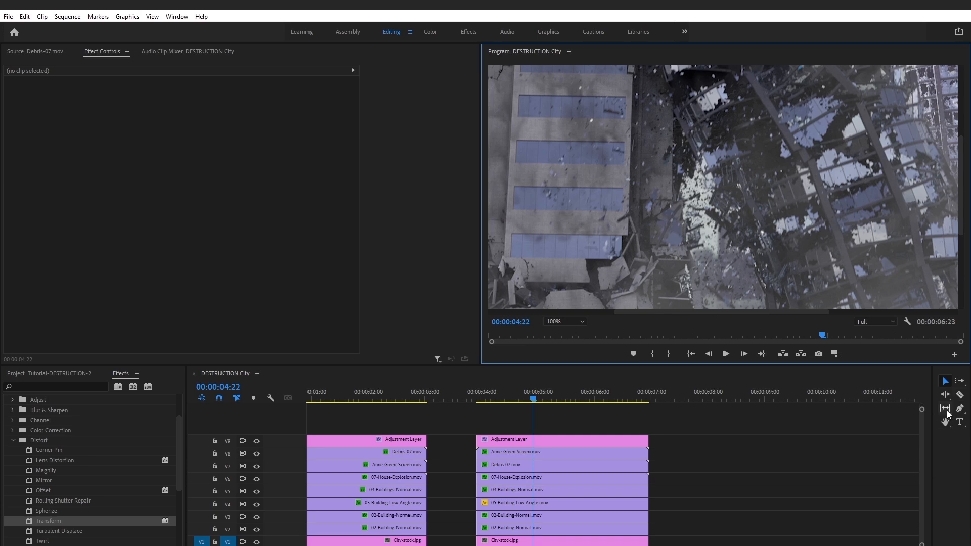
click(945, 422)
drag(711, 281, 740, 241)
click(945, 383)
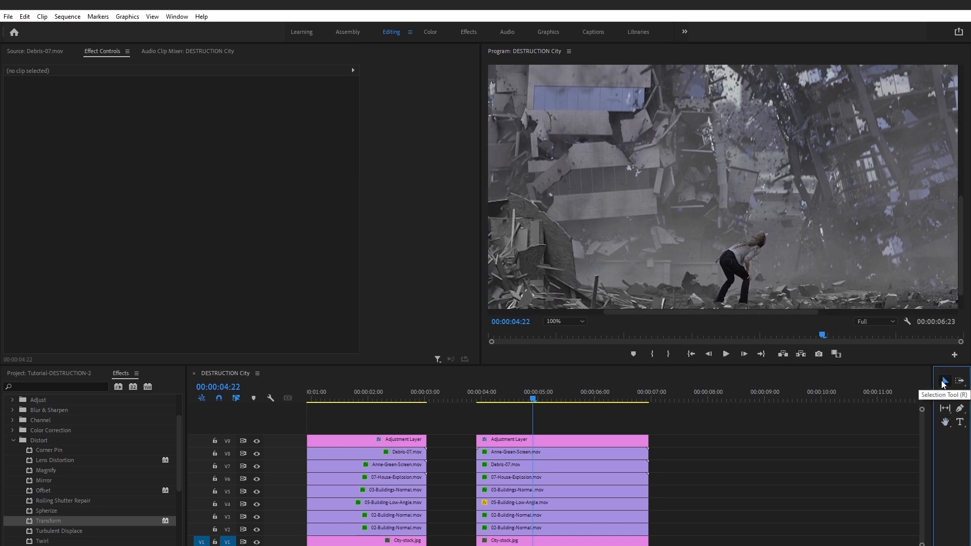
drag(478, 397, 566, 416)
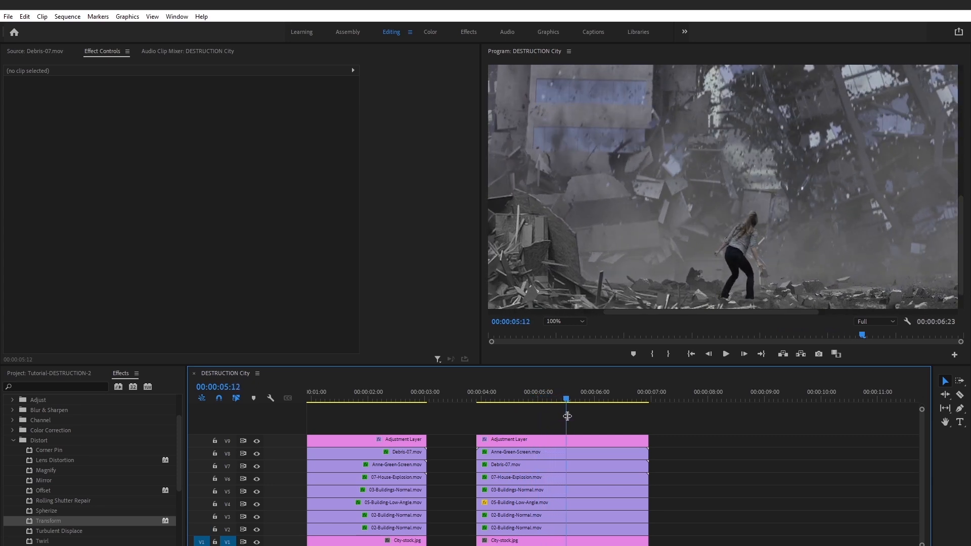
- Set the Shutter Angle of the V9 adjustment layer's Transform effect to 180
click(518, 442)
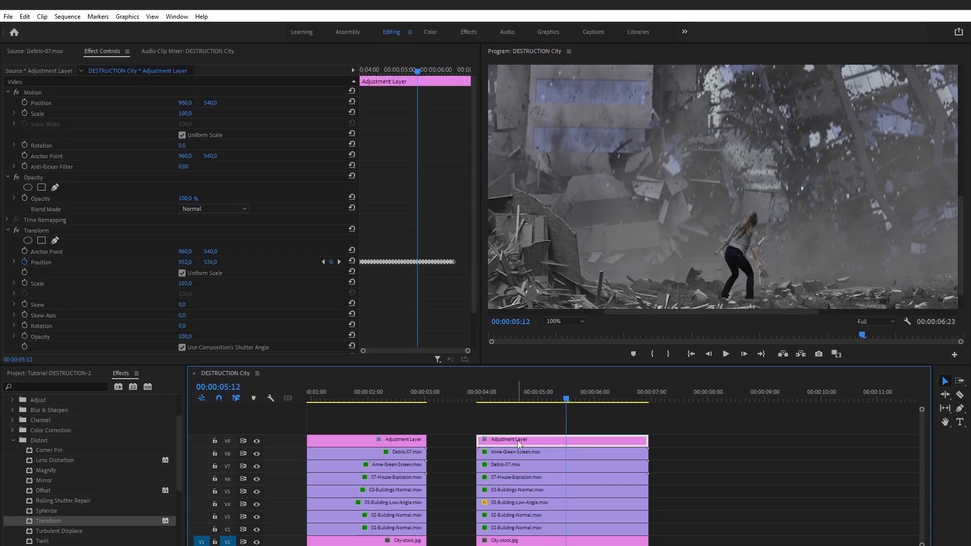
click(41, 232)
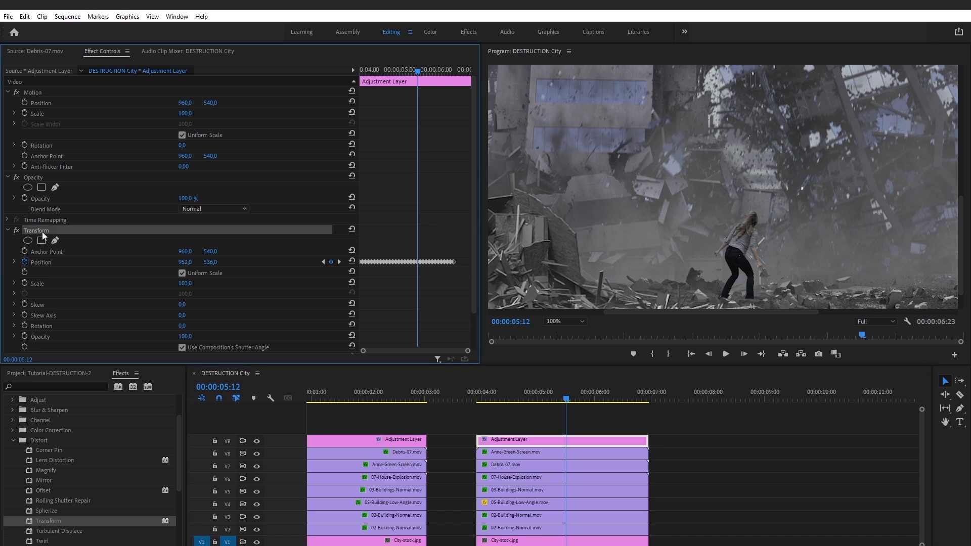
scroll(115, 279, down, 2)
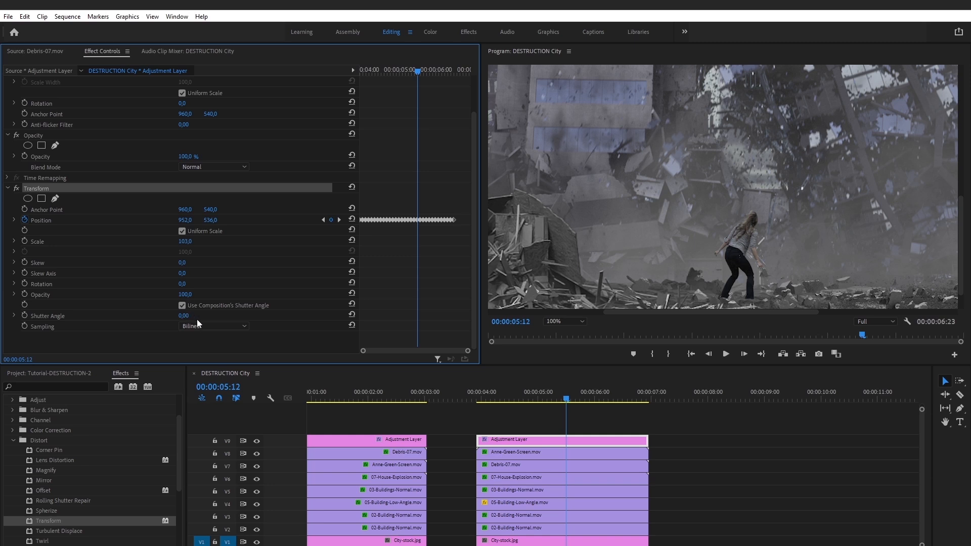
click(183, 316)
text(180)
key(Return)
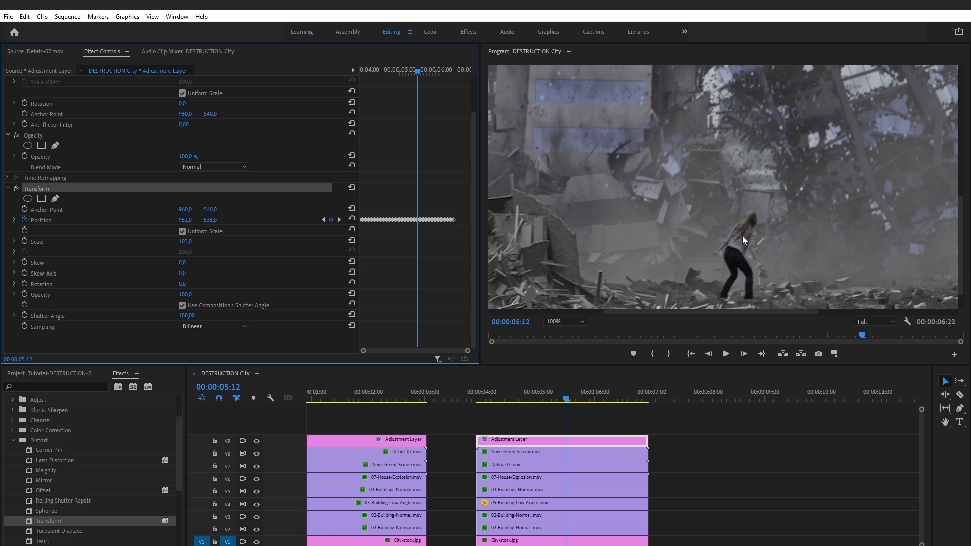
- Review the motion blur across the second composite, return the preview zoom to Fit, and park the playhead at 00:00:04:17
drag(535, 387, 590, 402)
click(573, 322)
click(570, 331)
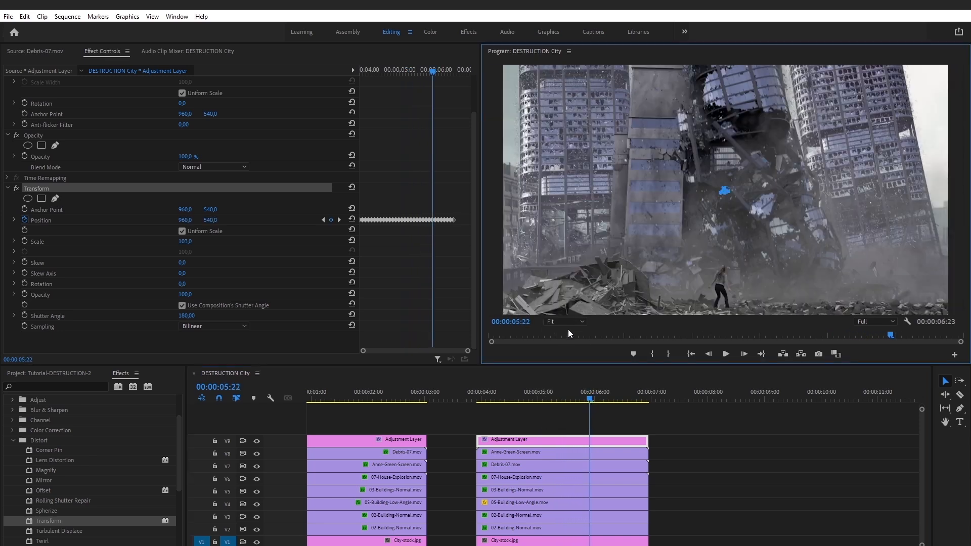
click(496, 400)
mouse_move(502, 403)
mouse_down()
mouse_move(544, 393)
mouse_move(566, 401)
mouse_move(494, 401)
mouse_move(600, 406)
mouse_move(494, 414)
mouse_move(515, 410)
mouse_up()
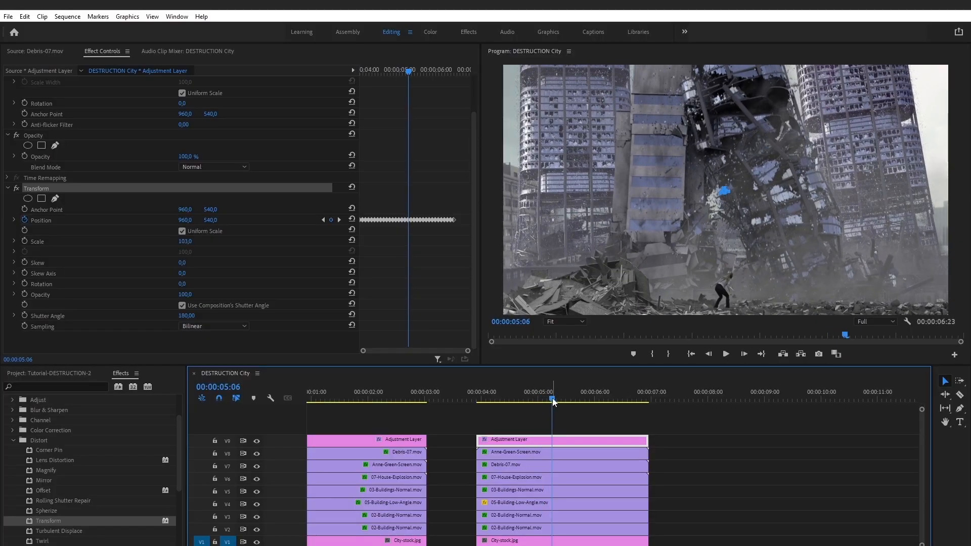
drag(554, 402, 521, 390)
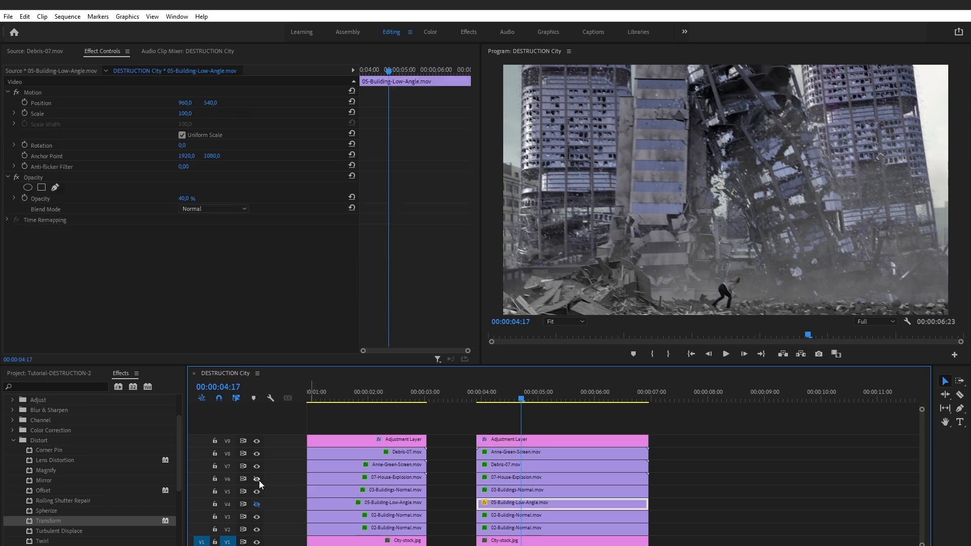
- Compare the composite with the house explosion track V6 and the low-angle building track V4 hidden and shown
click(259, 481)
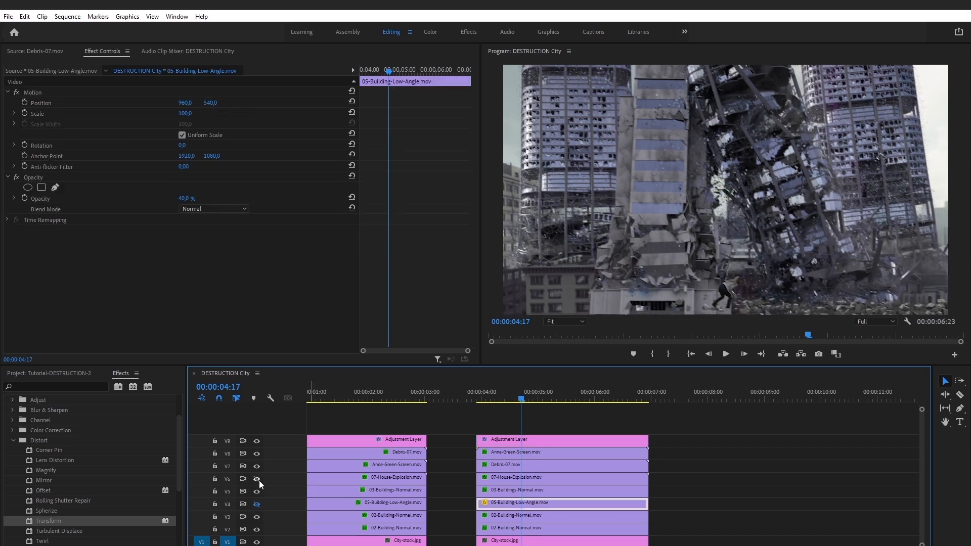
click(259, 481)
click(256, 504)
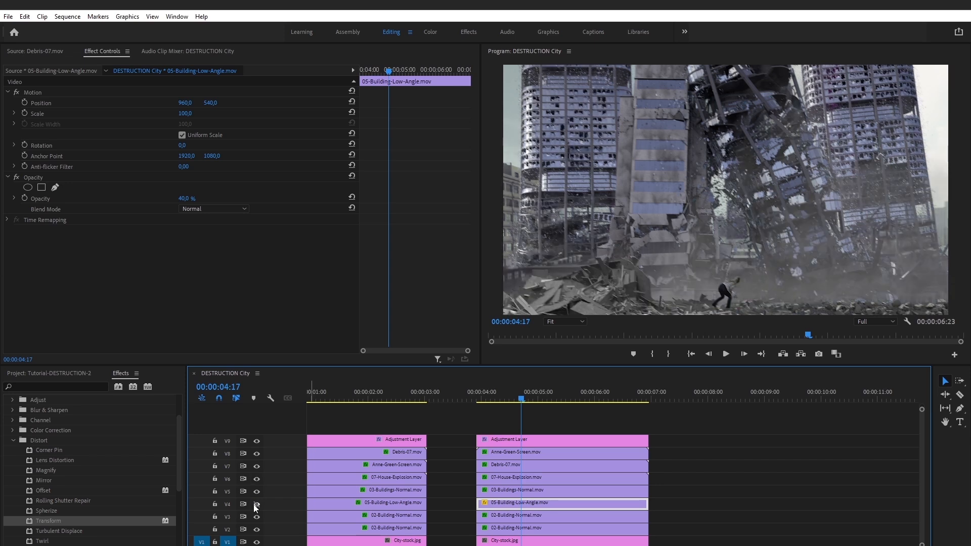
click(257, 504)
click(664, 236)
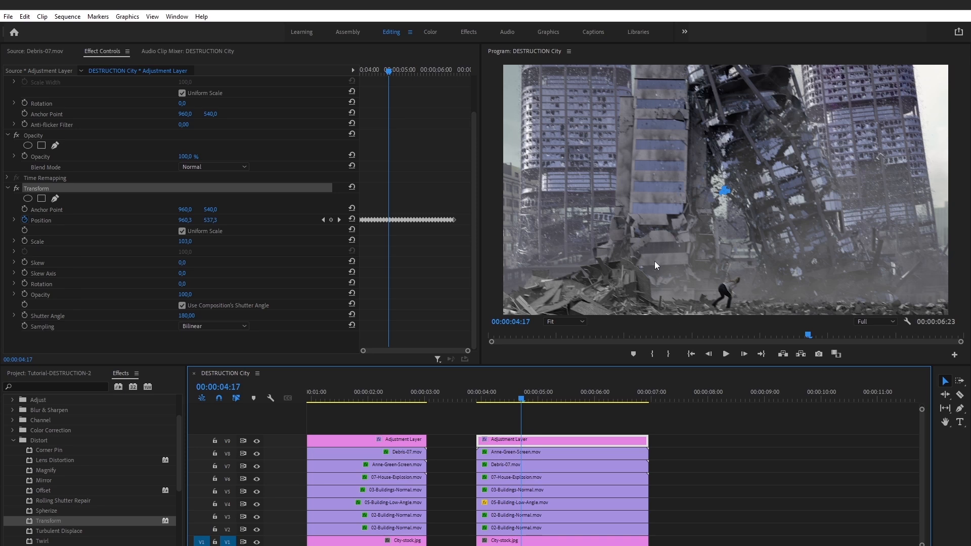